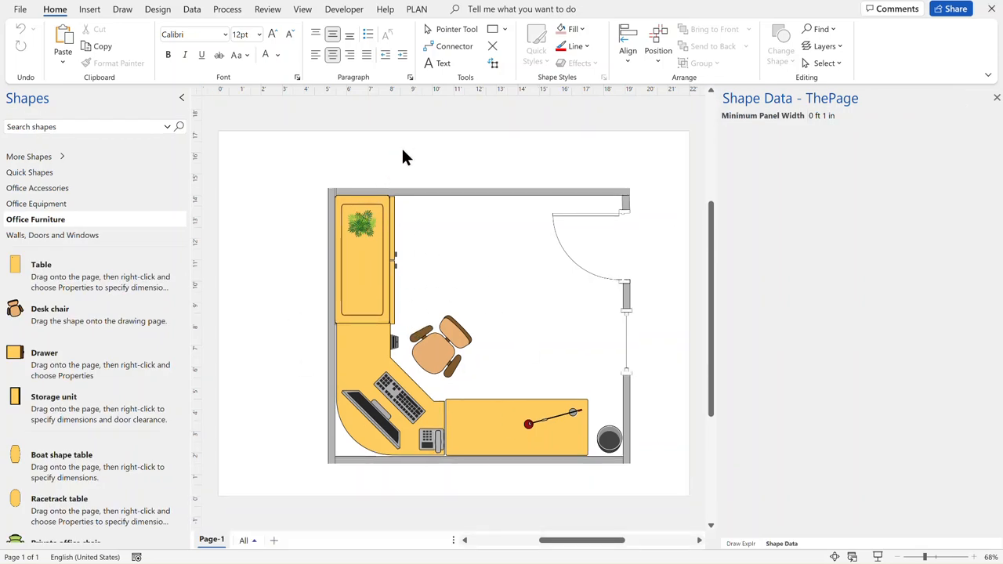
- Review the page's layers in Layer Properties and close the dialog without changes
left_click(840, 45)
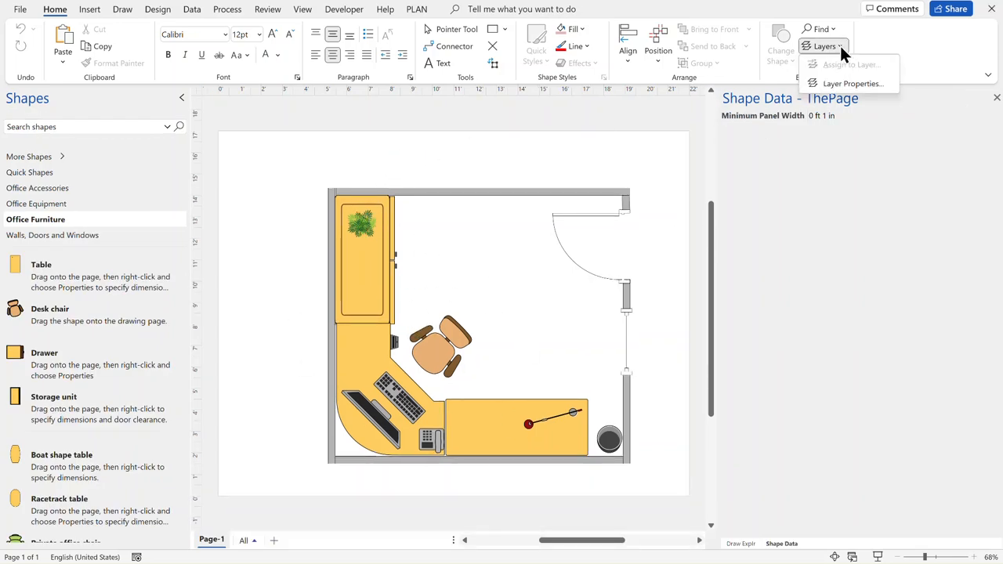
left_click(725, 138)
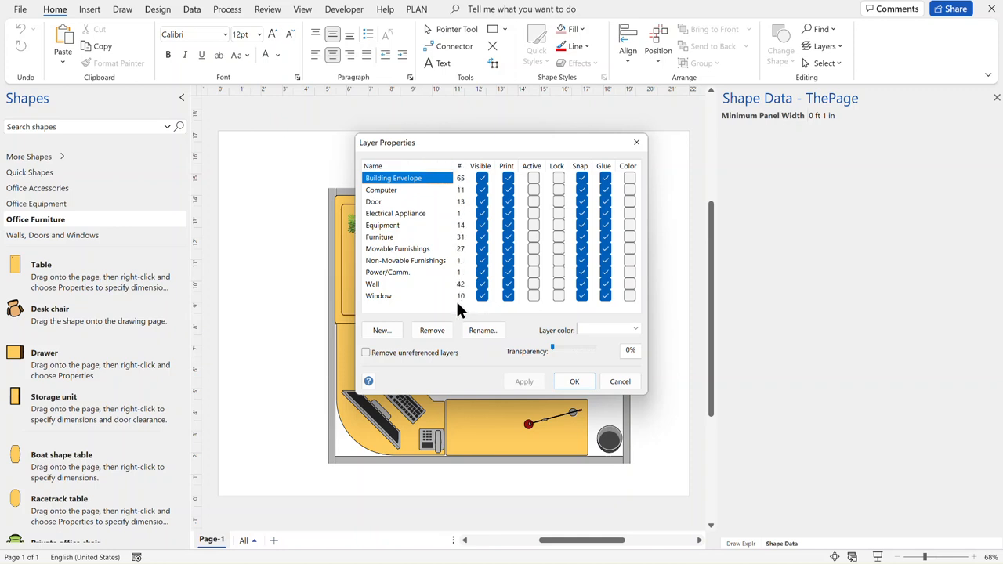
left_click(620, 382)
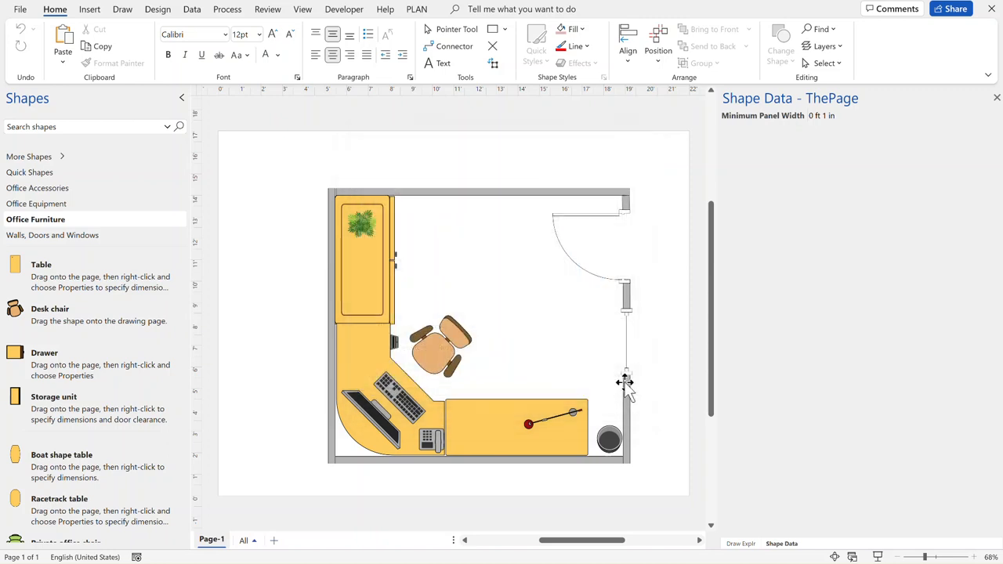
- Open Layer Manager, show the page layers and refresh their shape counts
left_click(298, 11)
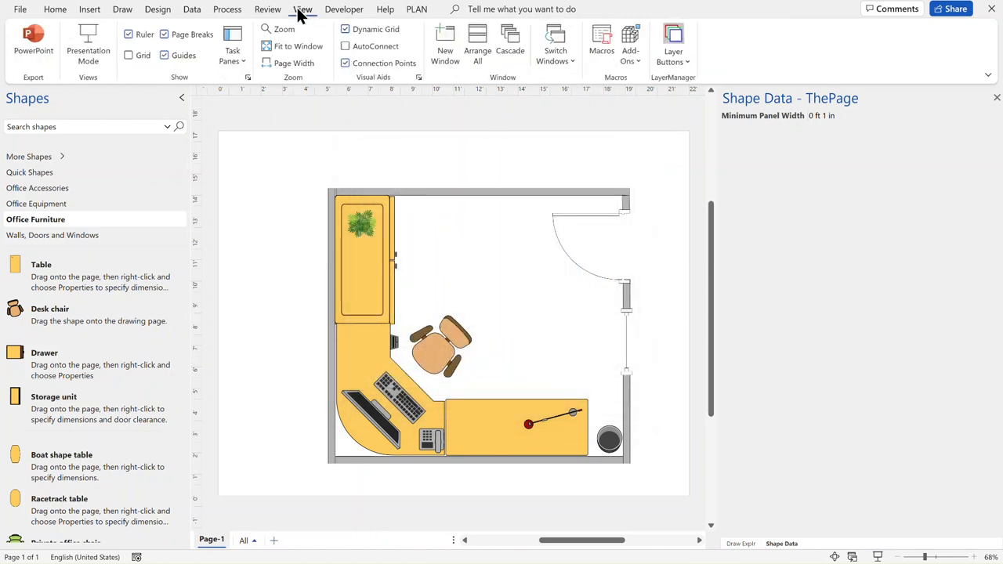
left_click(673, 35)
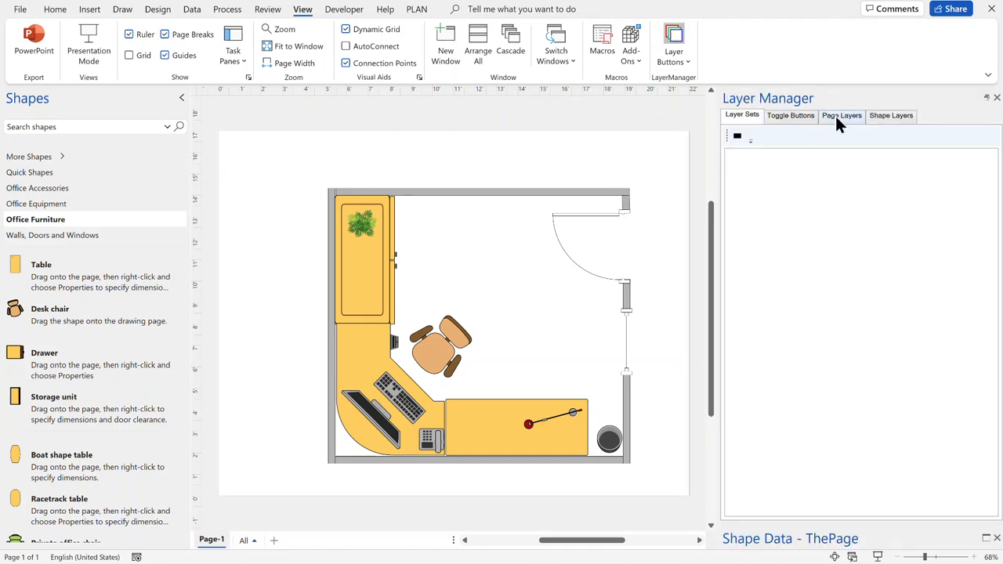
left_click(835, 116)
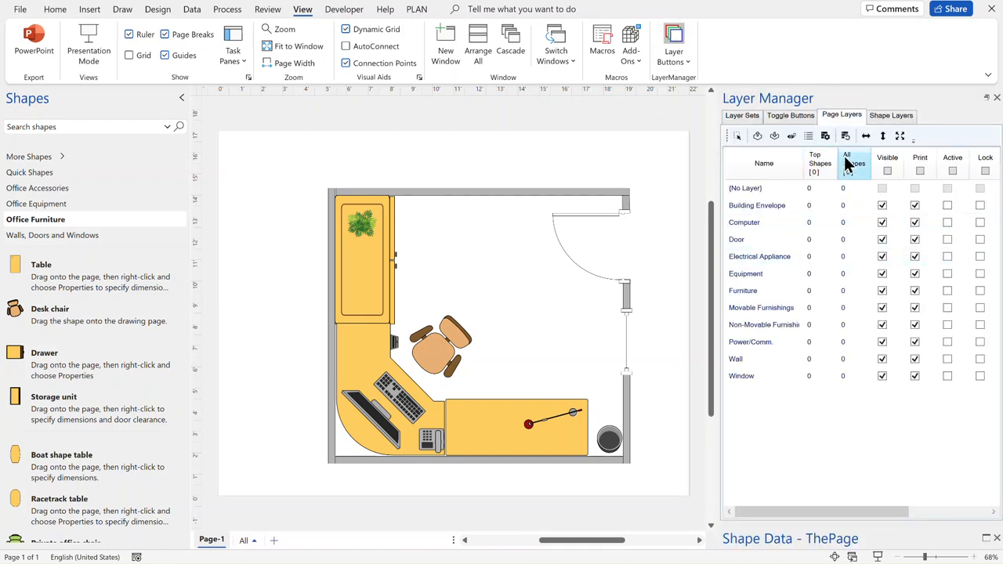
left_click(846, 137)
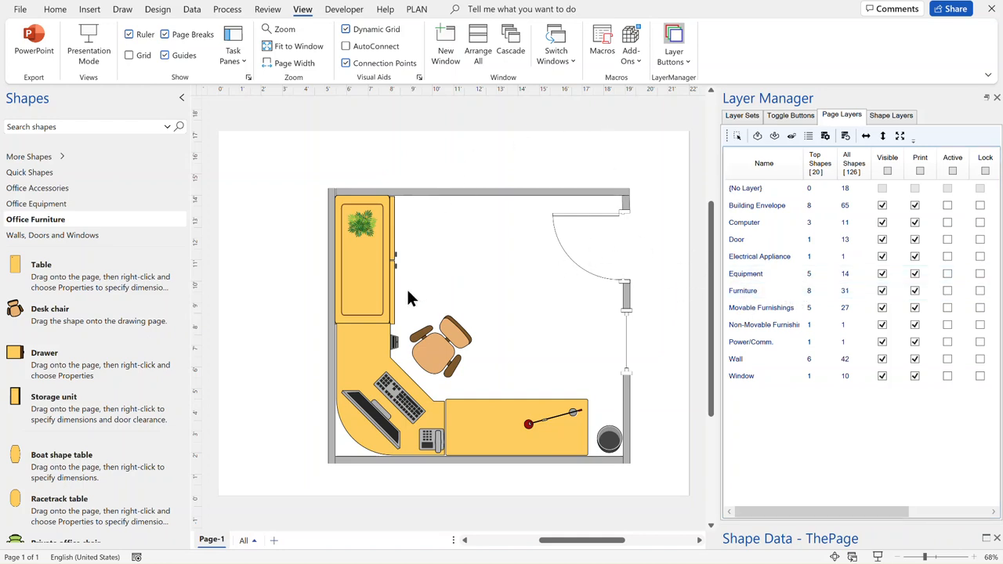
- Filter the shape layers to the selected casual table and examine the layers assigned to it and its sub-shapes
left_click(373, 286)
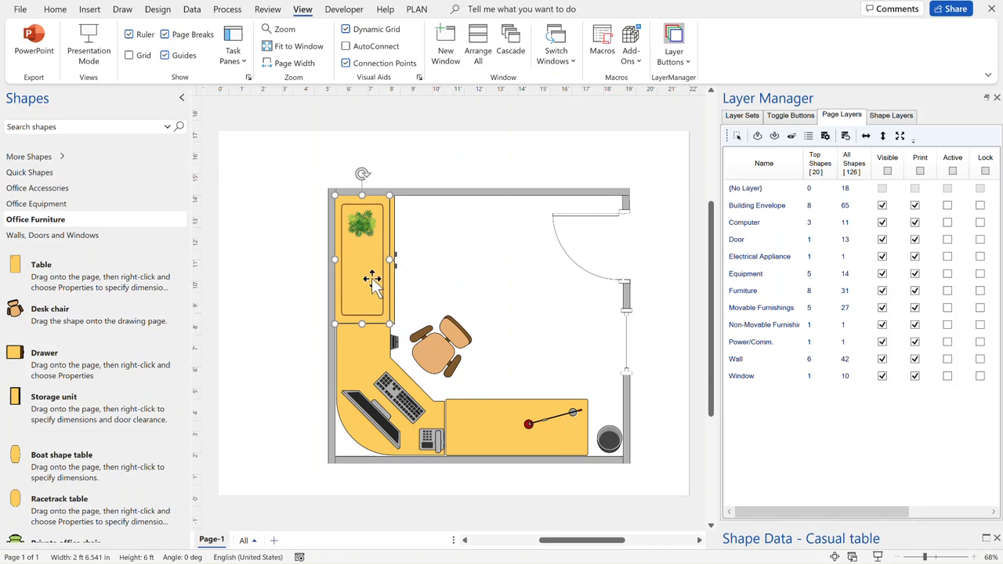
left_click(891, 118)
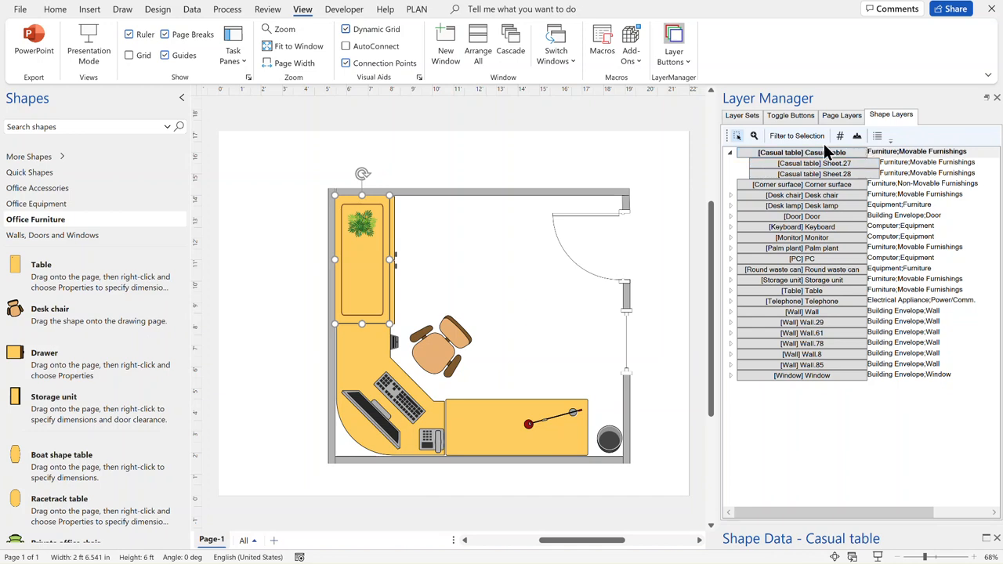
left_click(796, 135)
left_click(883, 118)
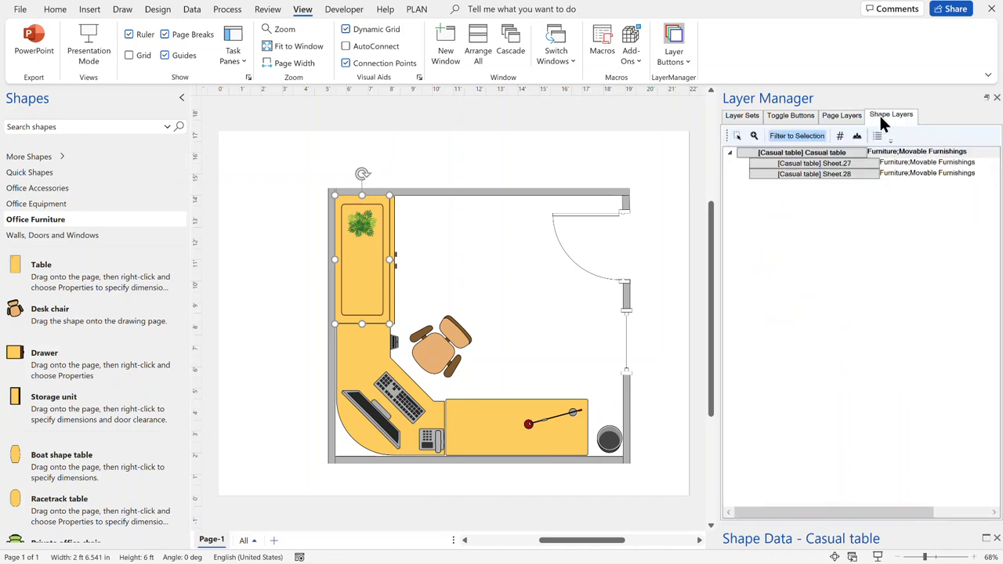
mouse_move(896, 163)
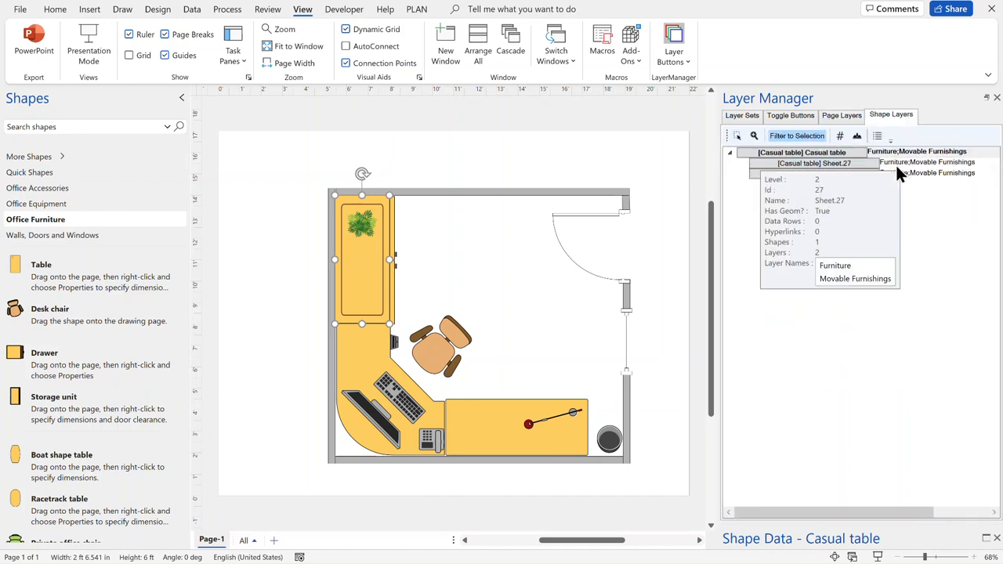
mouse_move(920, 173)
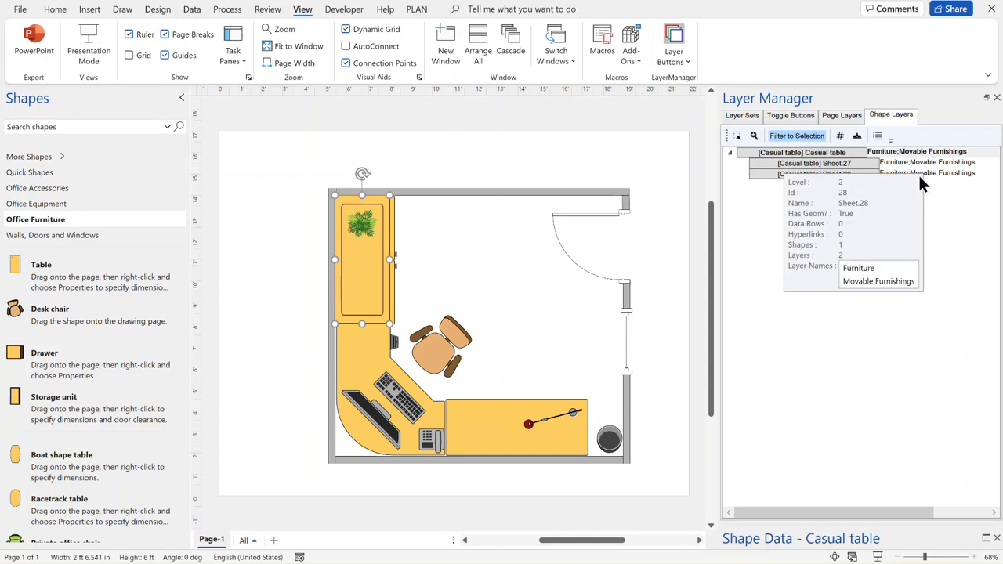
- Place a toggle button for the Furniture page layer above the room and test switching the layer off and on
left_click(833, 116)
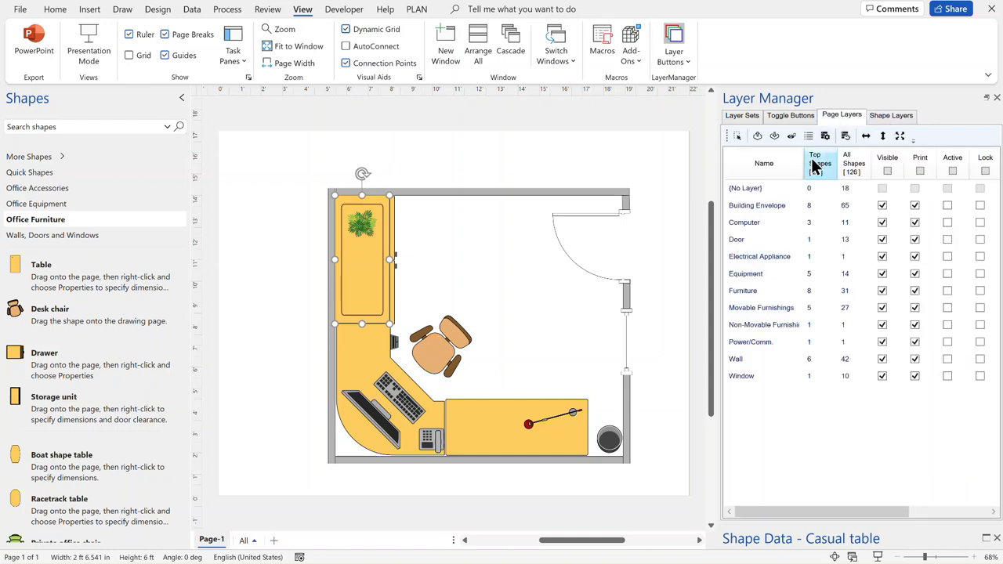
left_click(768, 293)
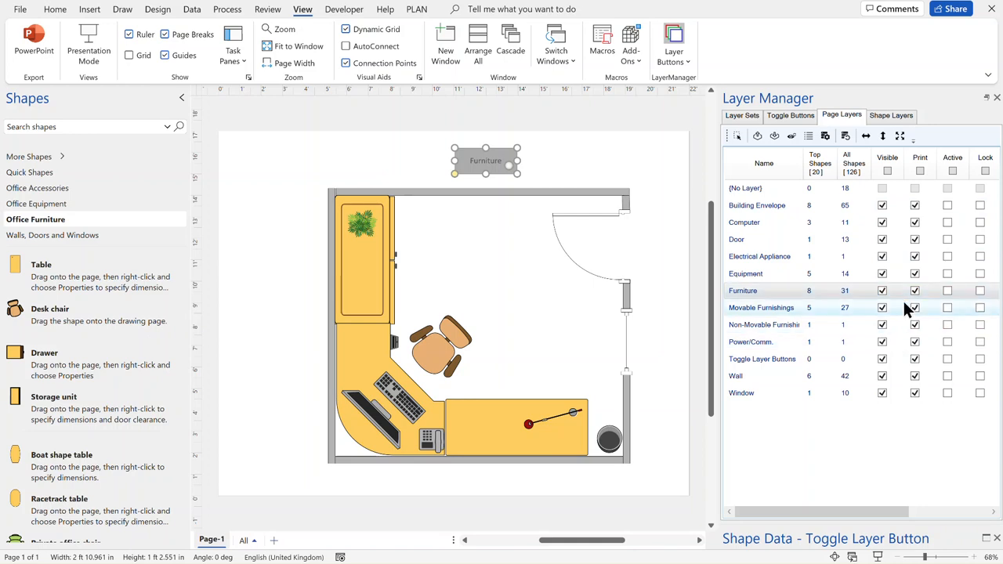
double_click(484, 174)
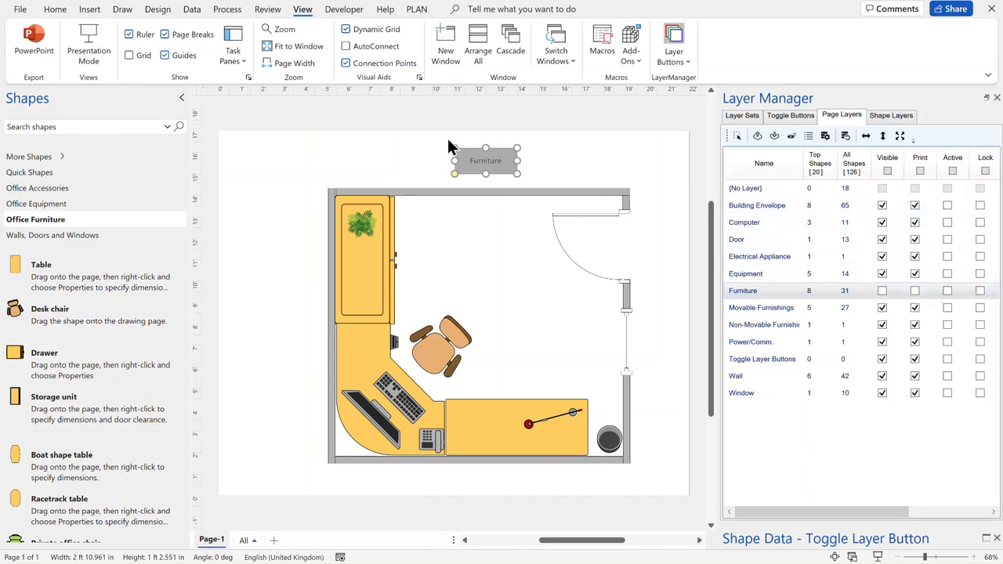
left_click(476, 159)
- Add the Movable Furnishings layer to the Furniture toggle button and widen the button to about 4 ft 11.5 in
left_click(771, 307)
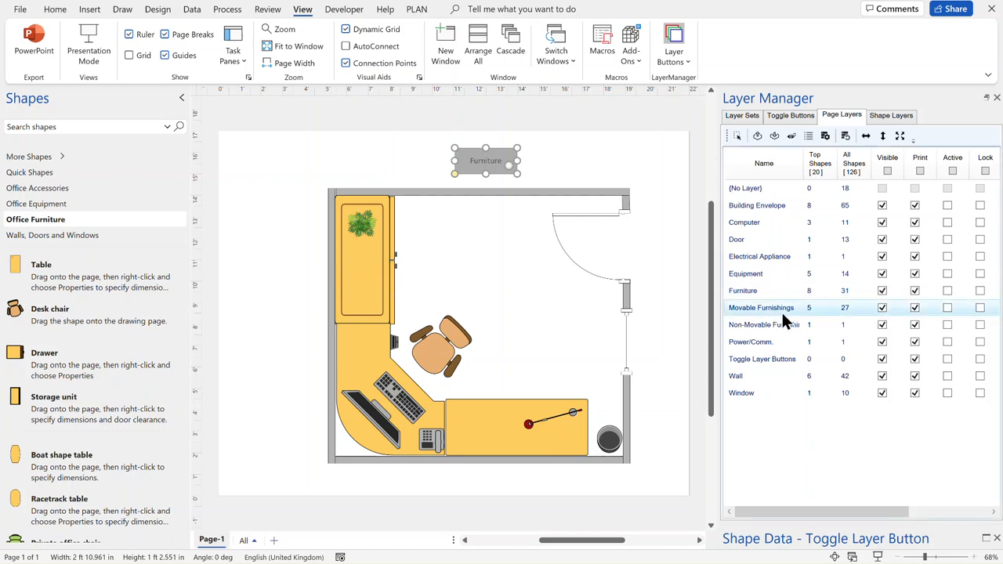
left_click_drag(782, 310, 486, 162)
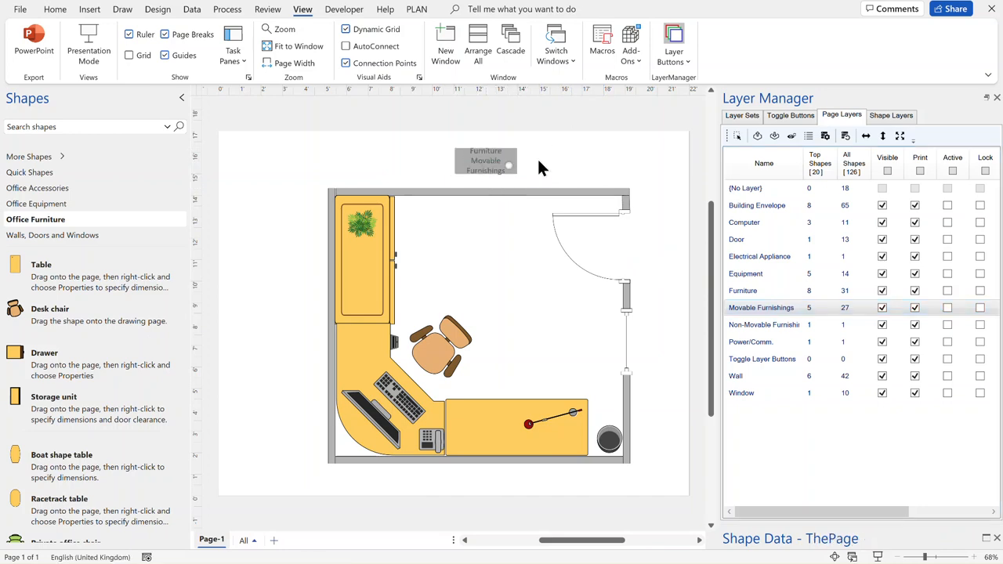
left_click(502, 162)
left_click_drag(454, 162, 410, 162)
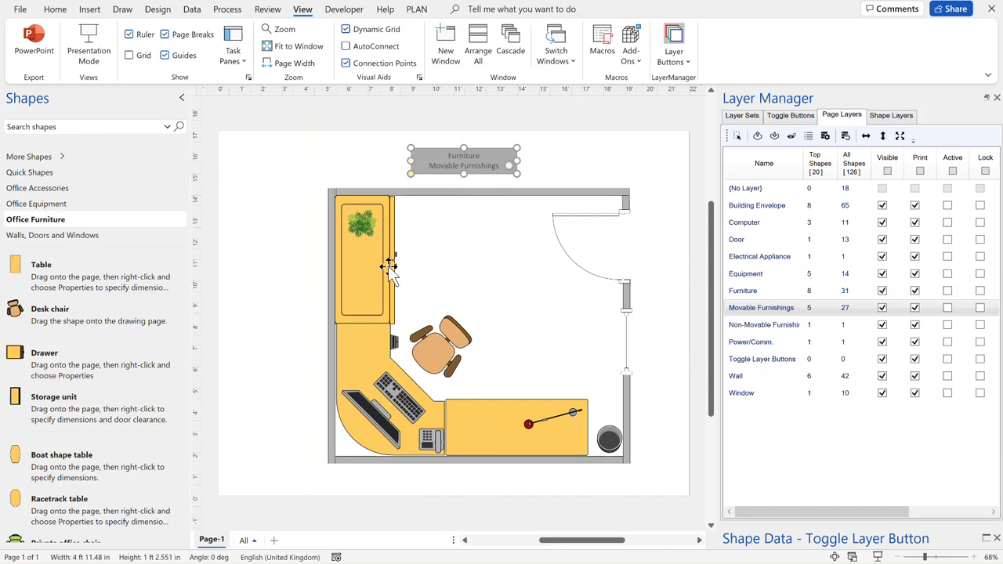
- Test hiding and showing both layers with the Furniture and Movable Furnishings button, and shift the button slightly to the right
left_click(463, 163)
left_click(463, 163)
left_click(575, 148)
left_click(446, 164)
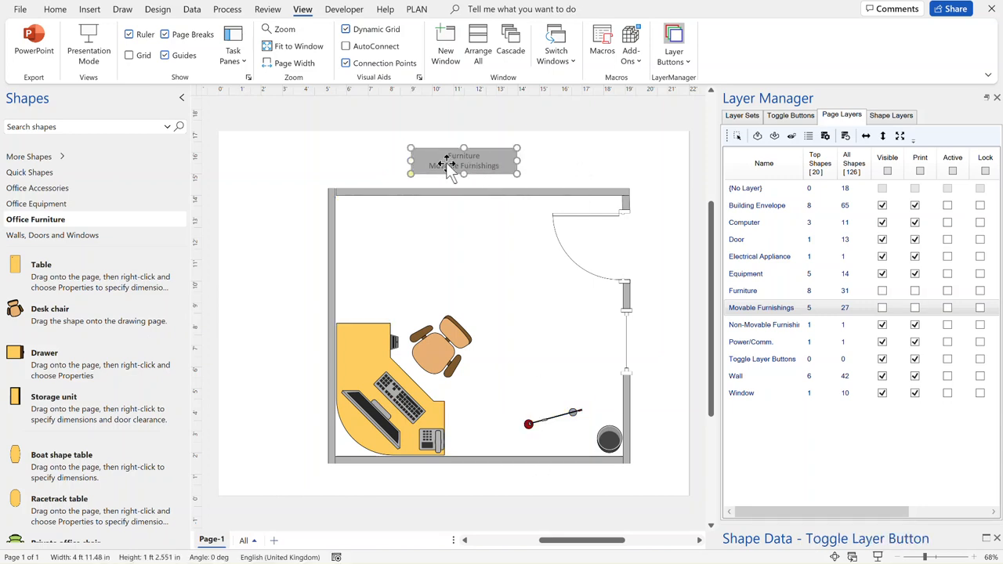
left_click(449, 162)
left_click_drag(452, 155, 474, 157)
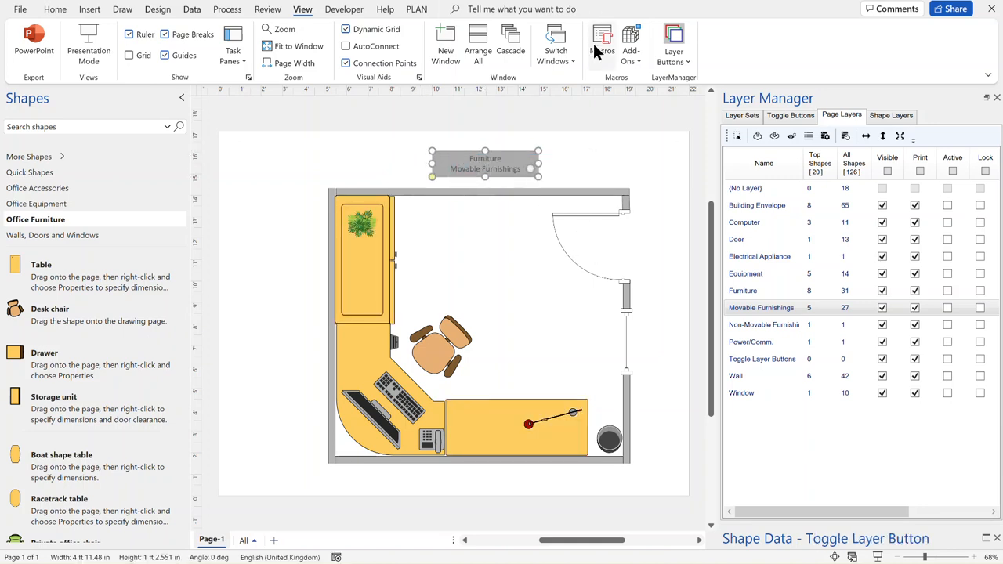
- Examine the layer assignments of the desk monitor and its sub-shapes
left_click(382, 427)
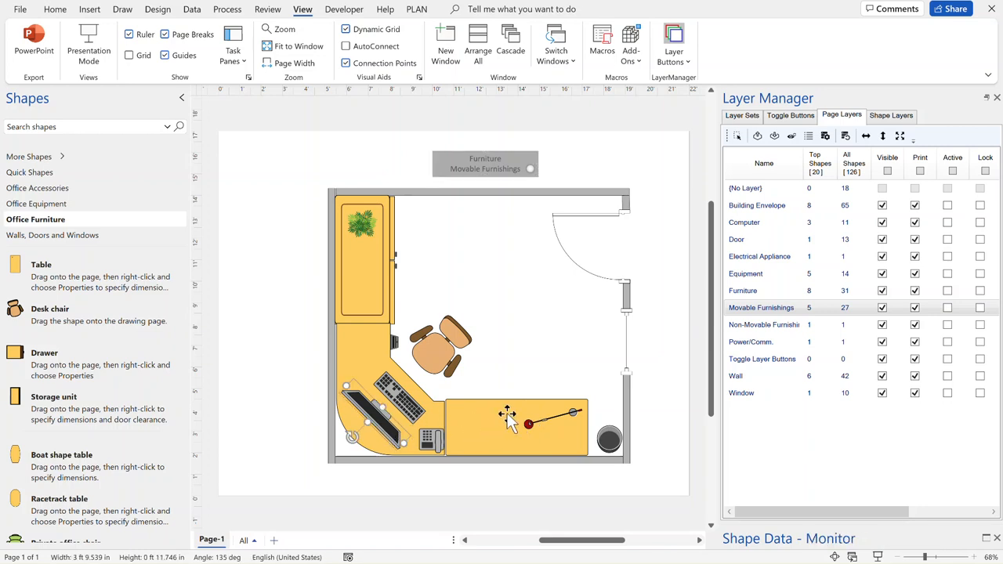
left_click(890, 116)
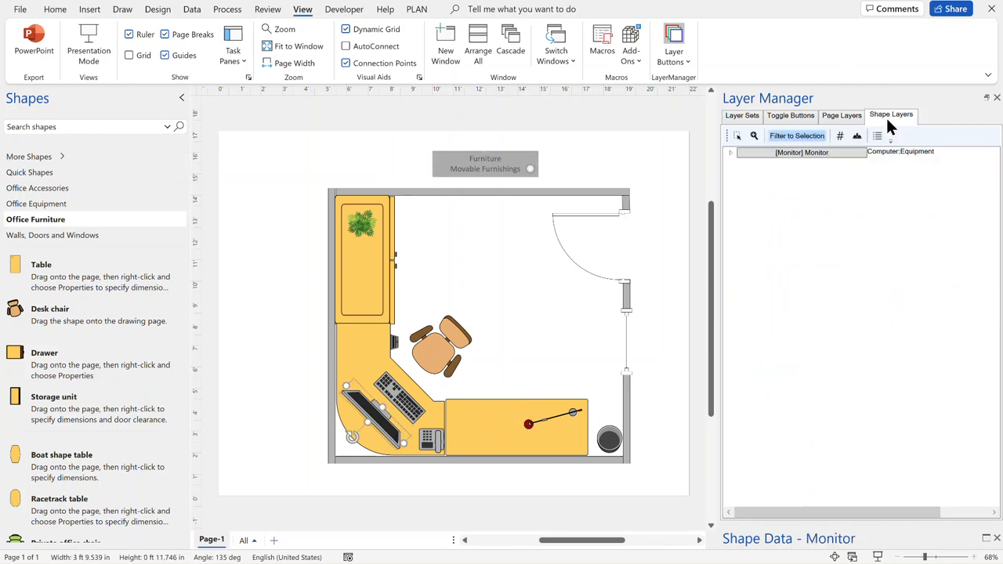
left_click(731, 154)
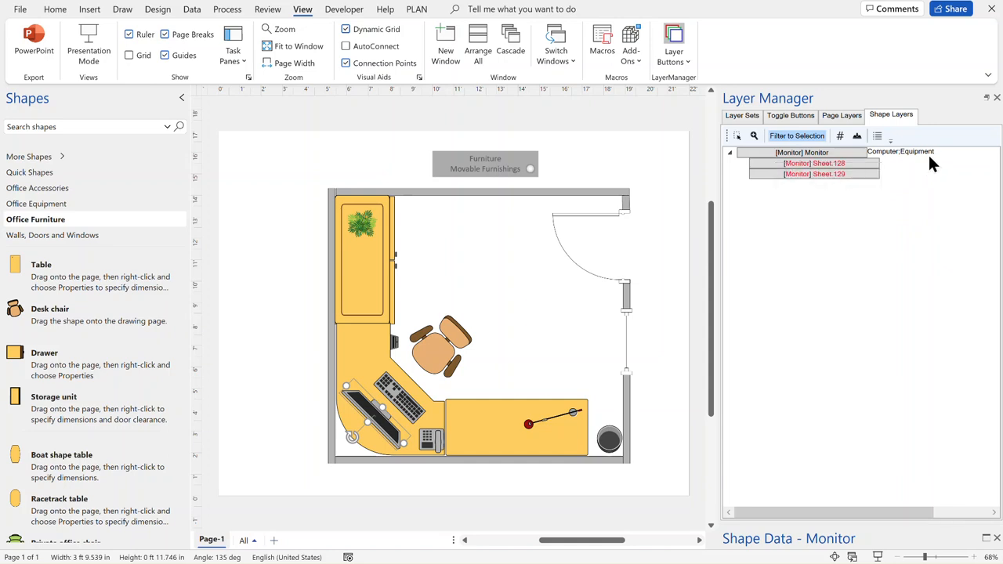
left_click(879, 174)
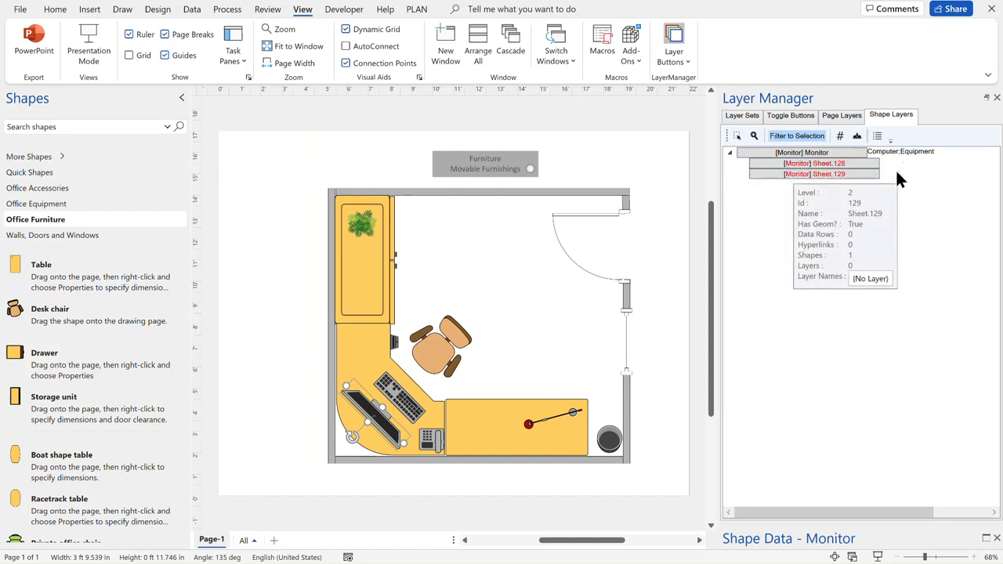
- Place a toggle button for the Computer page layer beside the furniture button and add the Equipment layer to it
left_click(839, 119)
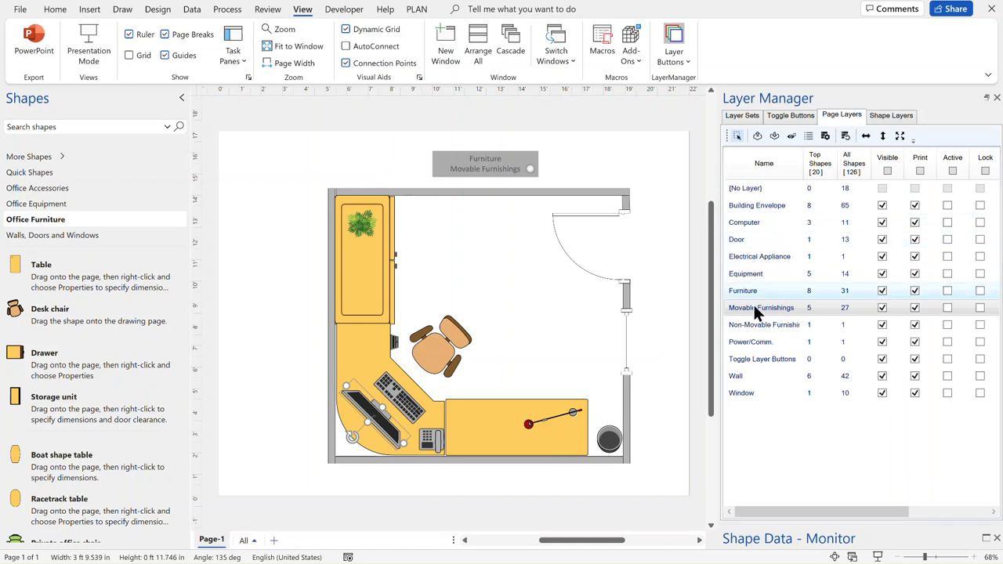
left_click(746, 223)
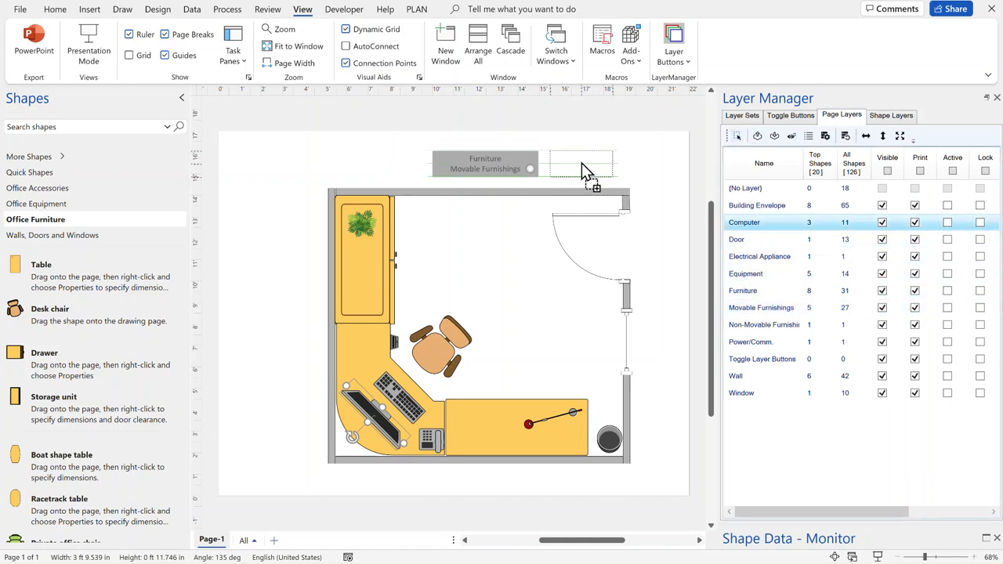
left_click(750, 274)
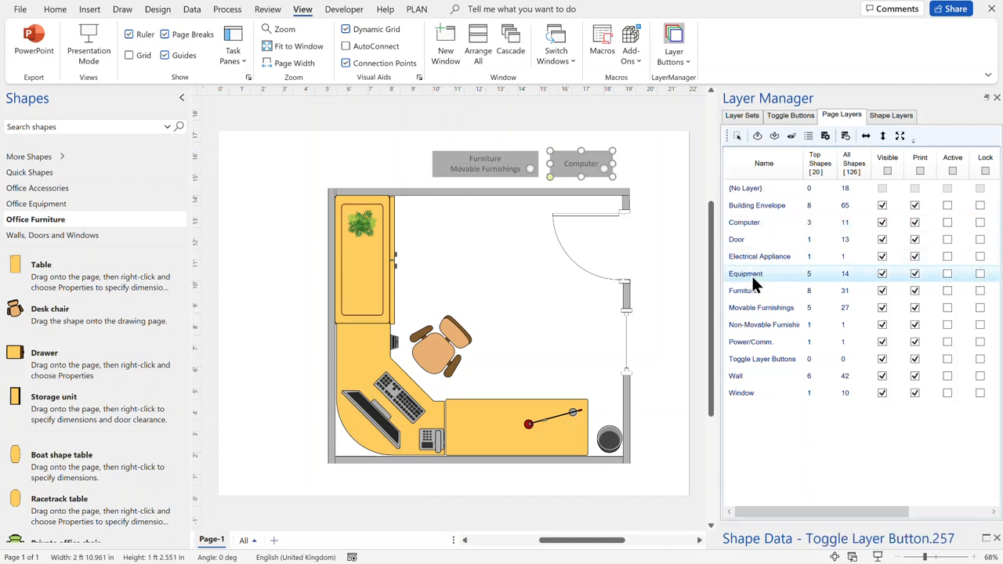
mouse_move(586, 160)
left_mouse_down()
mouse_move(589, 179)
mouse_move(587, 168)
left_mouse_up()
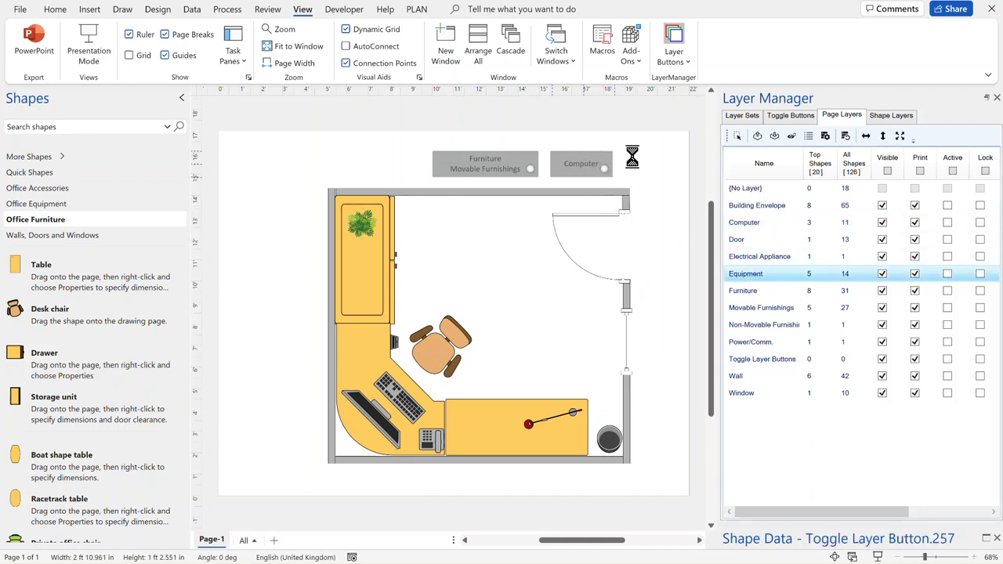
- Test the Computer and Equipment toggle button by hiding and showing its layers repeatedly
left_click(578, 161)
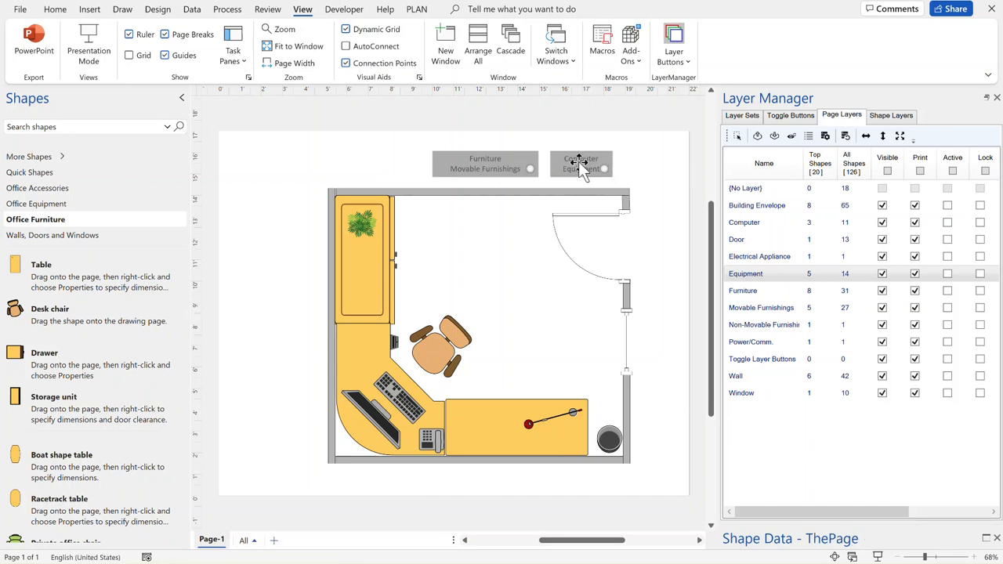
left_click(578, 162)
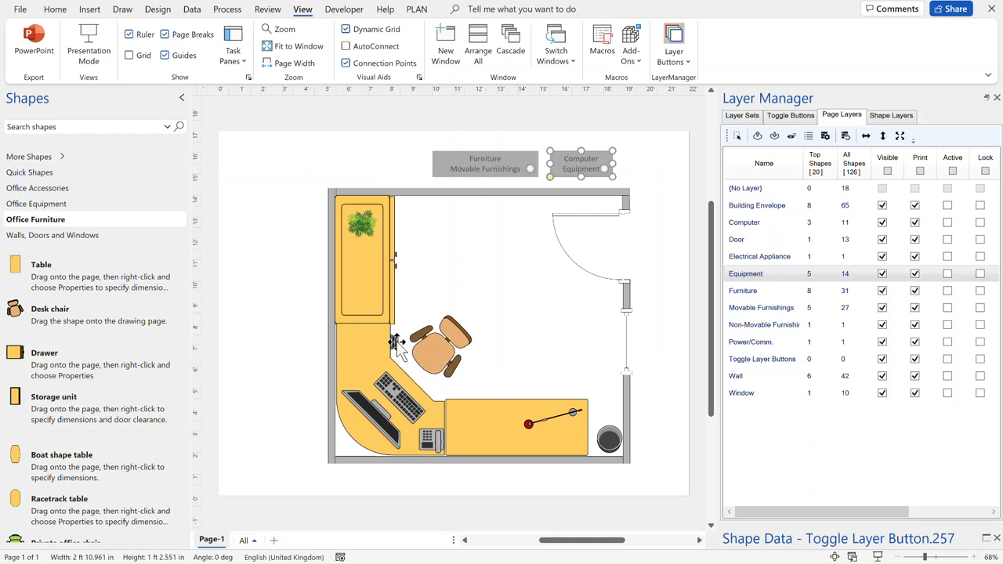
key("Escape")
left_click(584, 167)
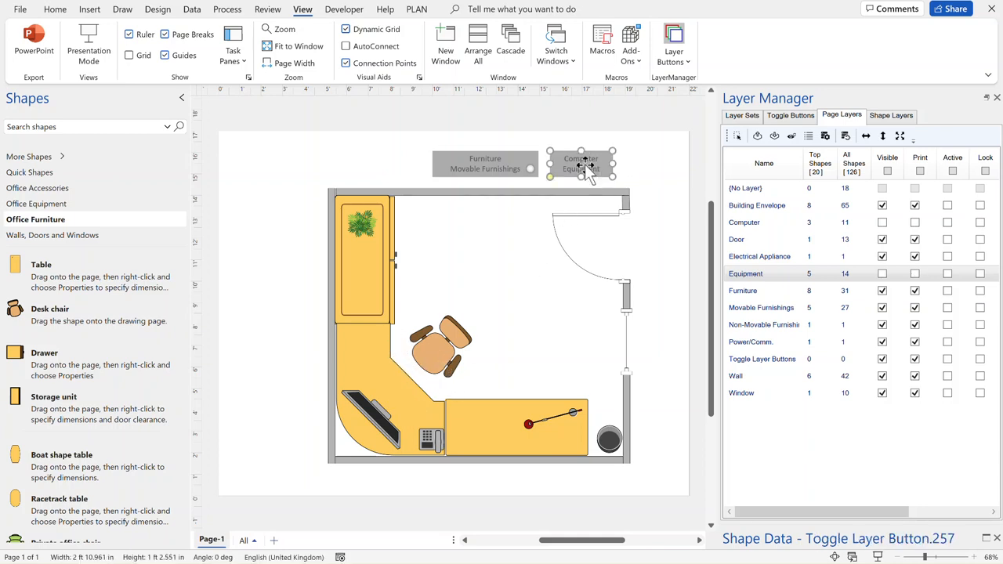
left_click(585, 164)
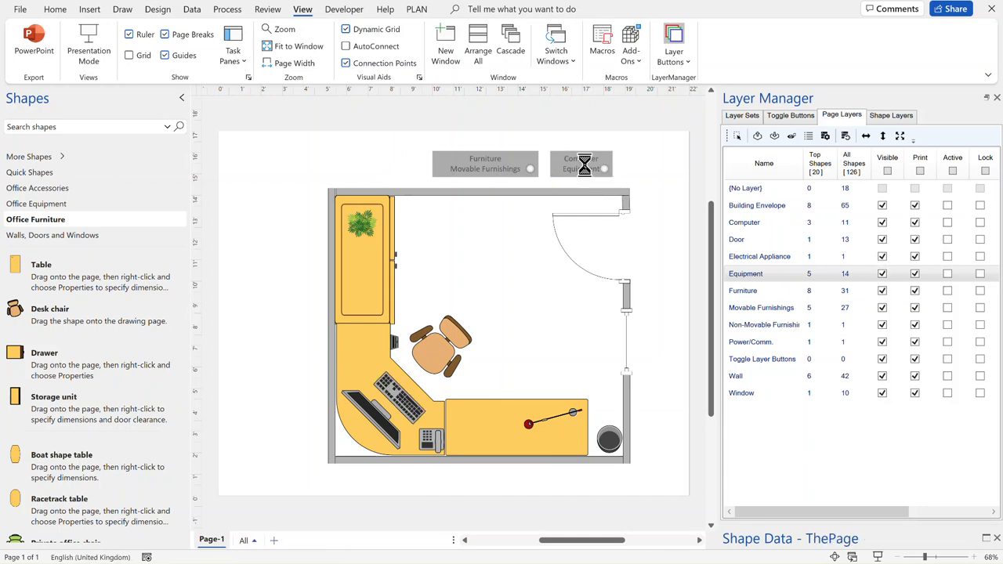
left_click(584, 164)
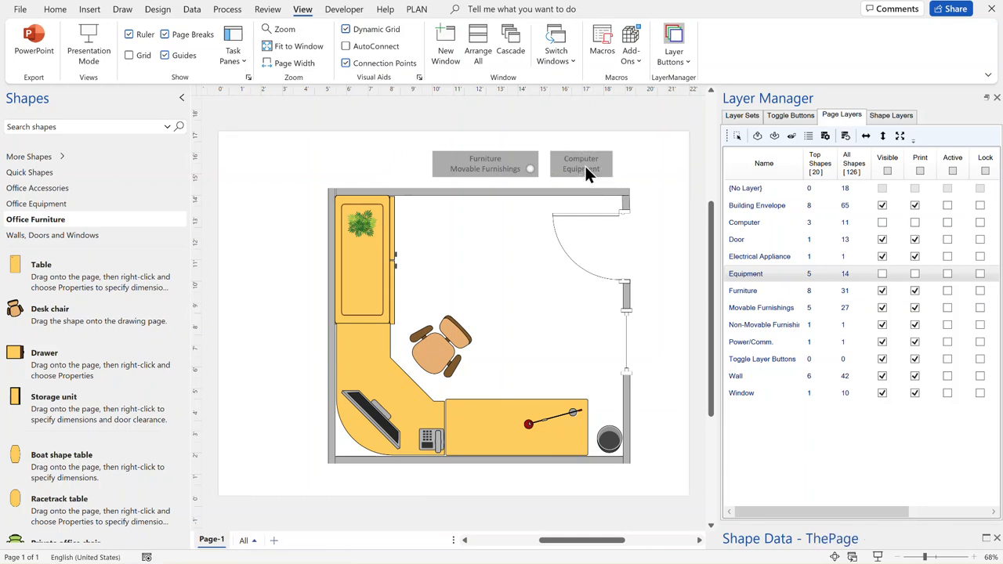
- Fix the desk monitor's sub-shape layers to match its top shape, updating all instances of the master on all pages
left_click(395, 436)
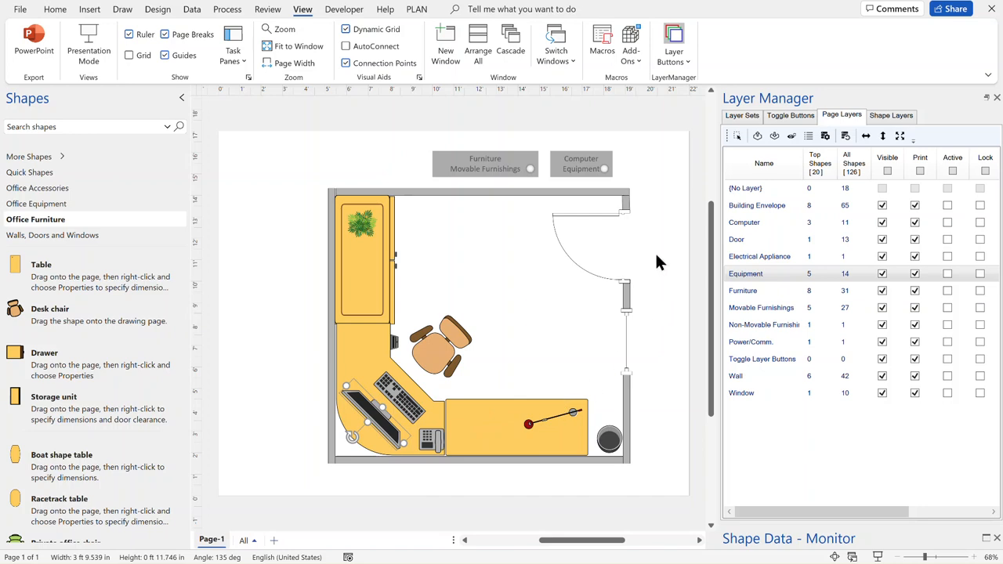
left_click(894, 118)
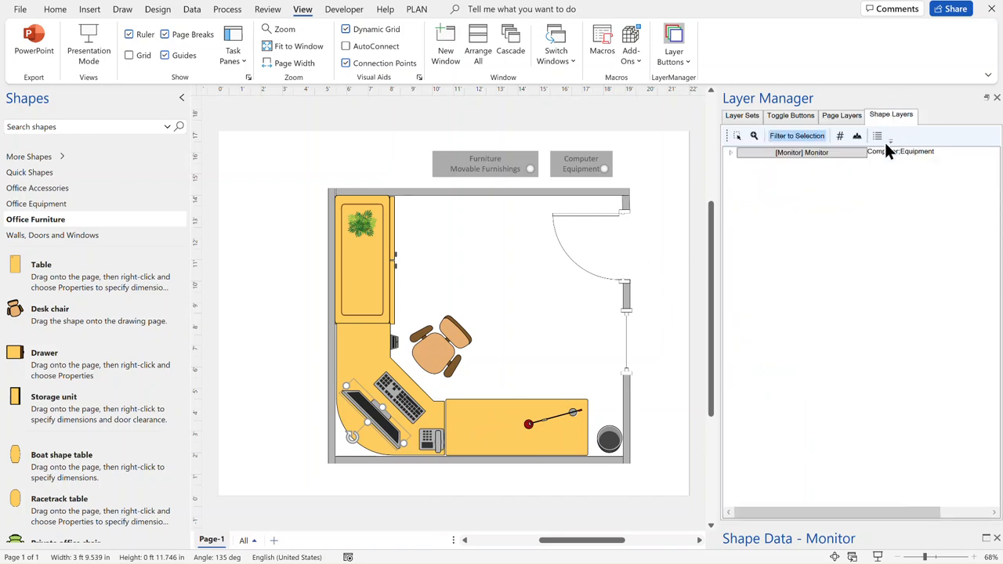
left_click(729, 152)
mouse_move(855, 174)
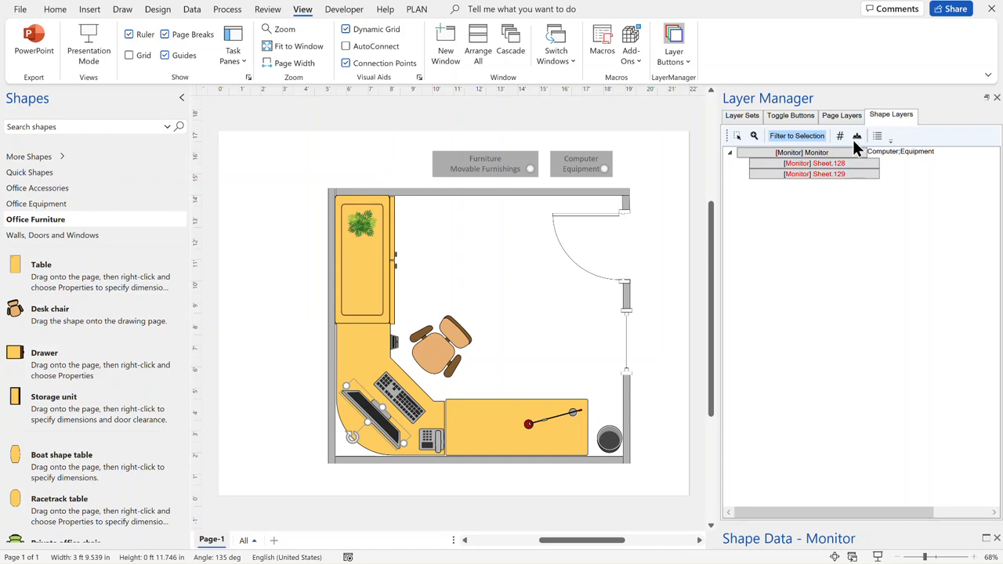
left_click(893, 152)
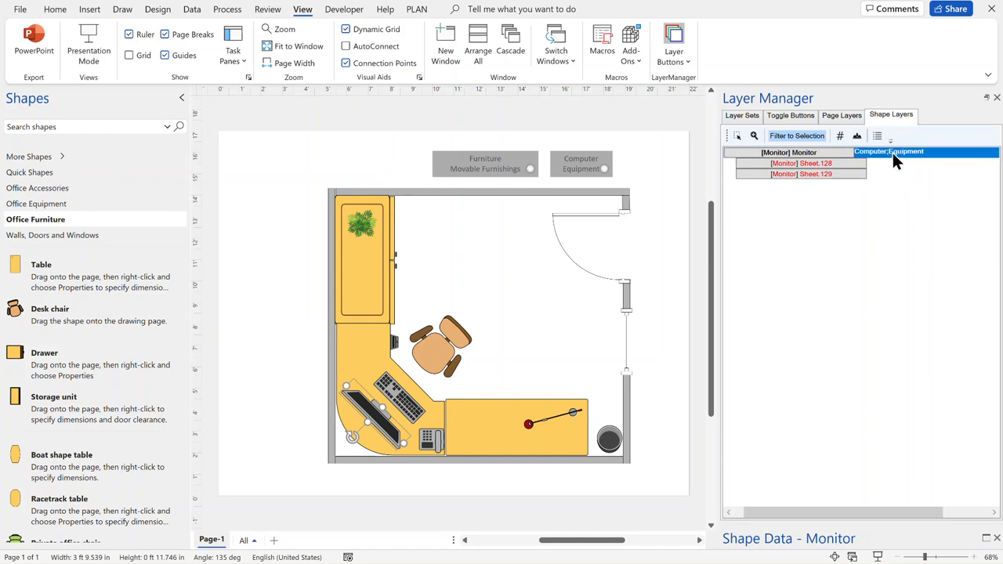
left_click(857, 137)
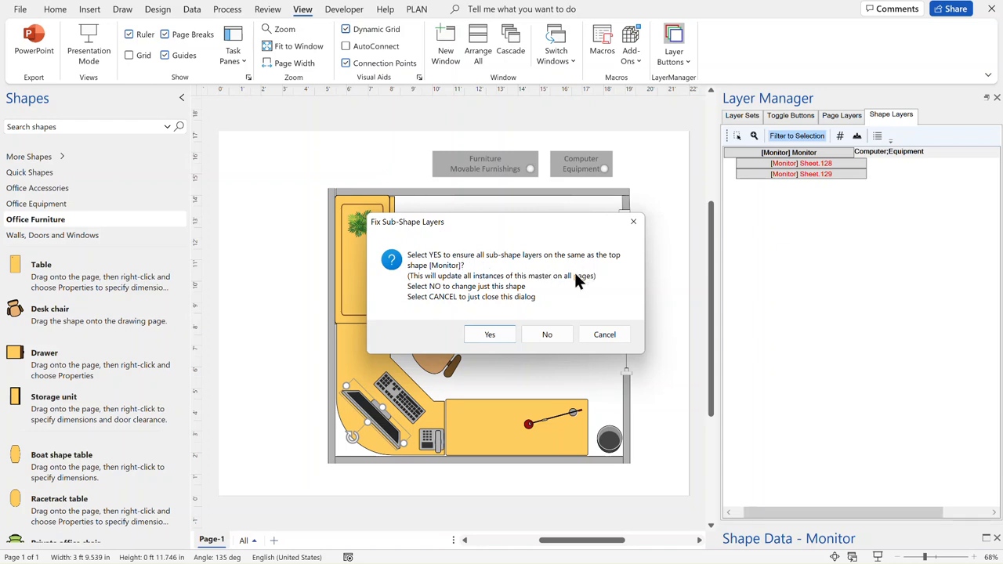
left_click(492, 335)
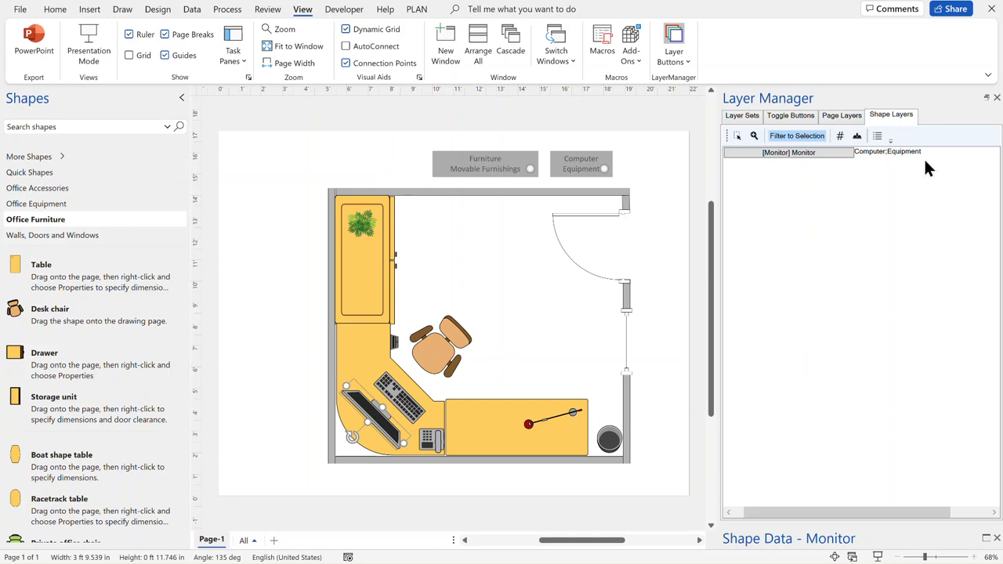
- Check the layer assignments of the monitor's sub-shapes
left_click_drag(761, 508, 740, 516)
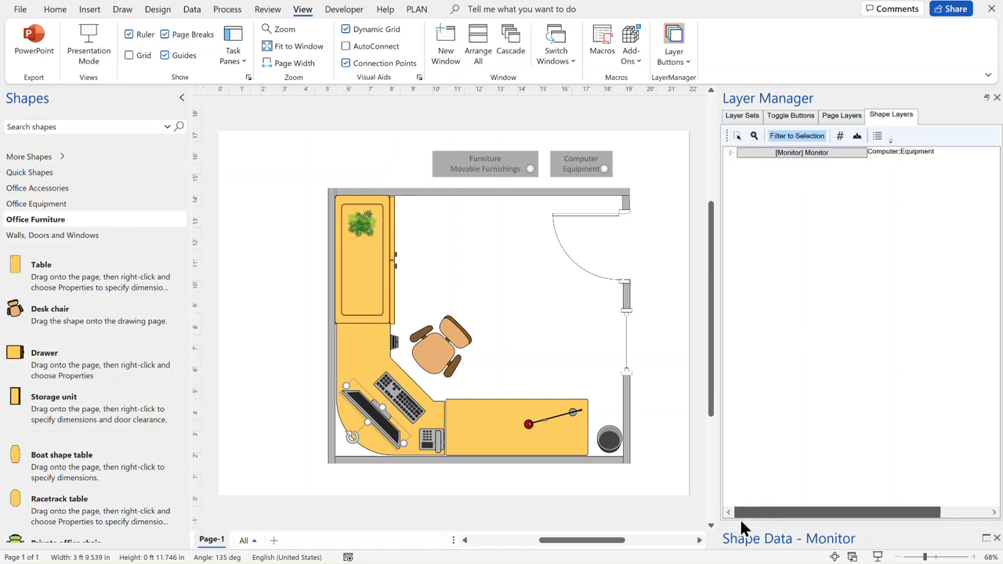
left_click(729, 153)
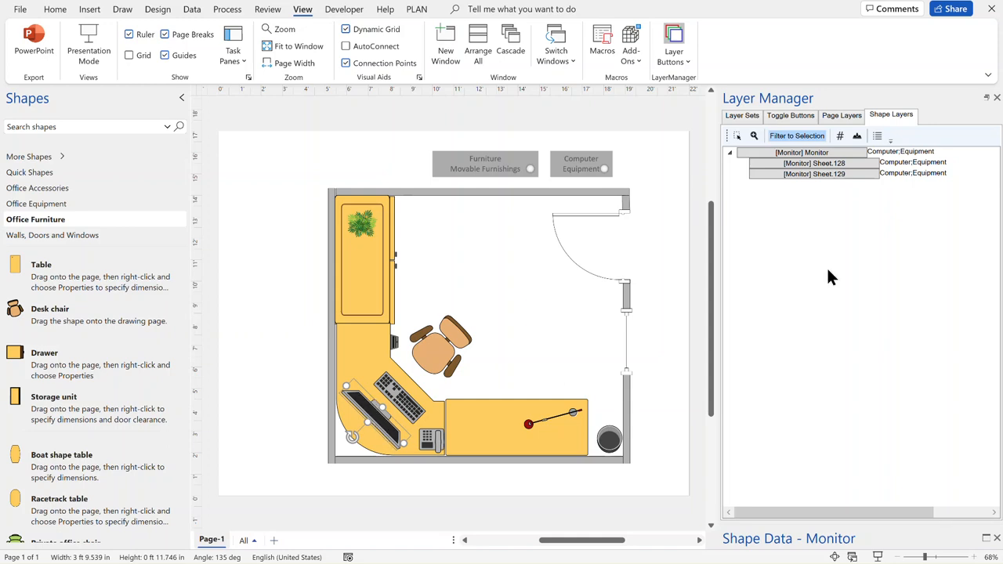
mouse_move(912, 175)
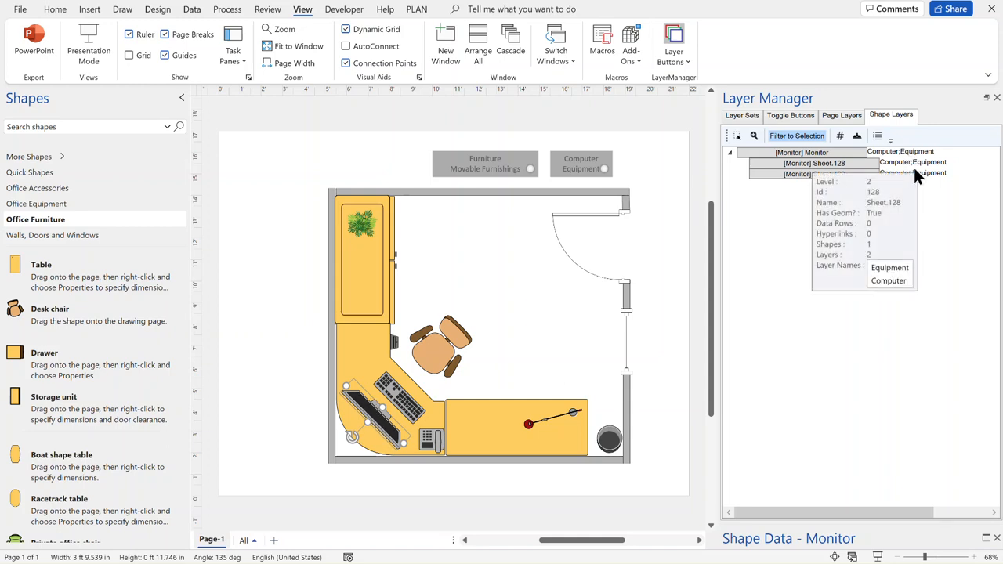
- Test hiding and showing the computer shapes with the Computer and Equipment toggle button
left_click(636, 185)
left_click(575, 166)
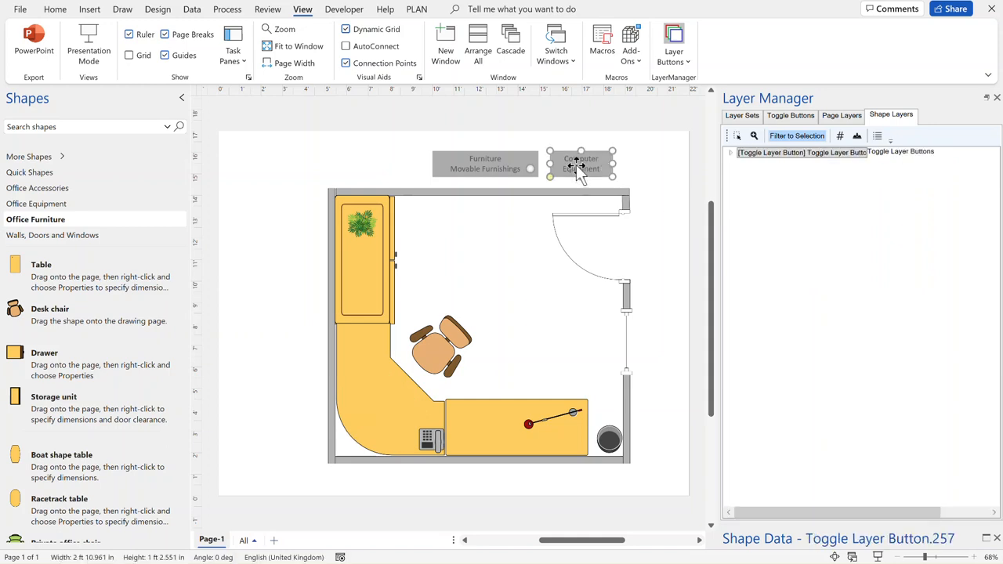
left_click(577, 167)
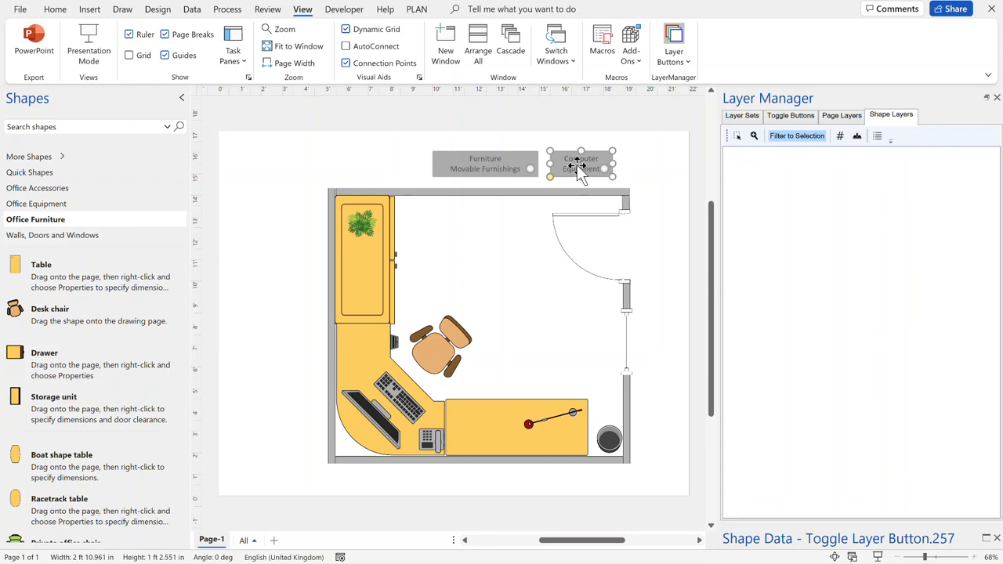
left_click(644, 172)
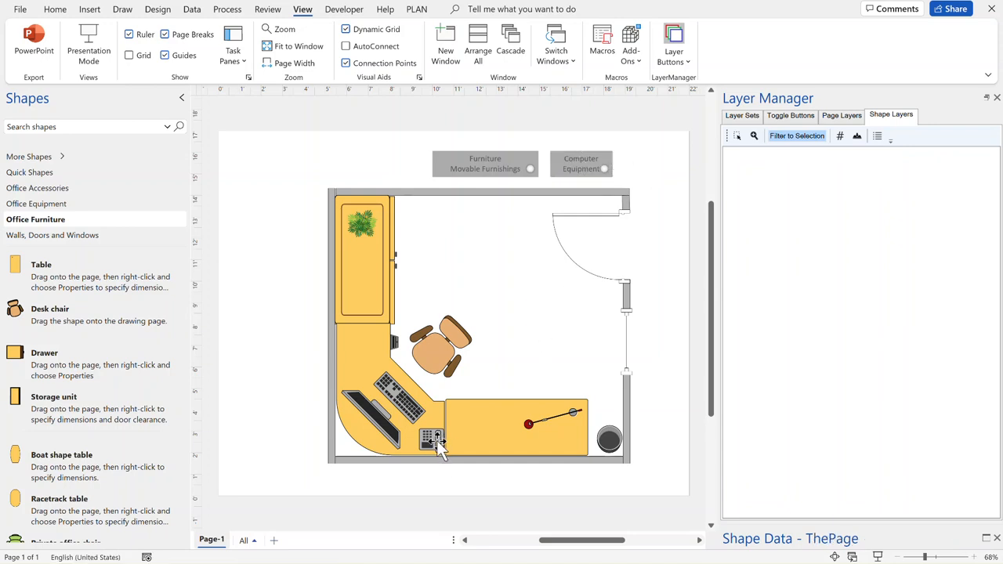
- Fix the desk telephone's sub-shape layers to match its top shape, updating all instances of the master on all pages
left_click(437, 441)
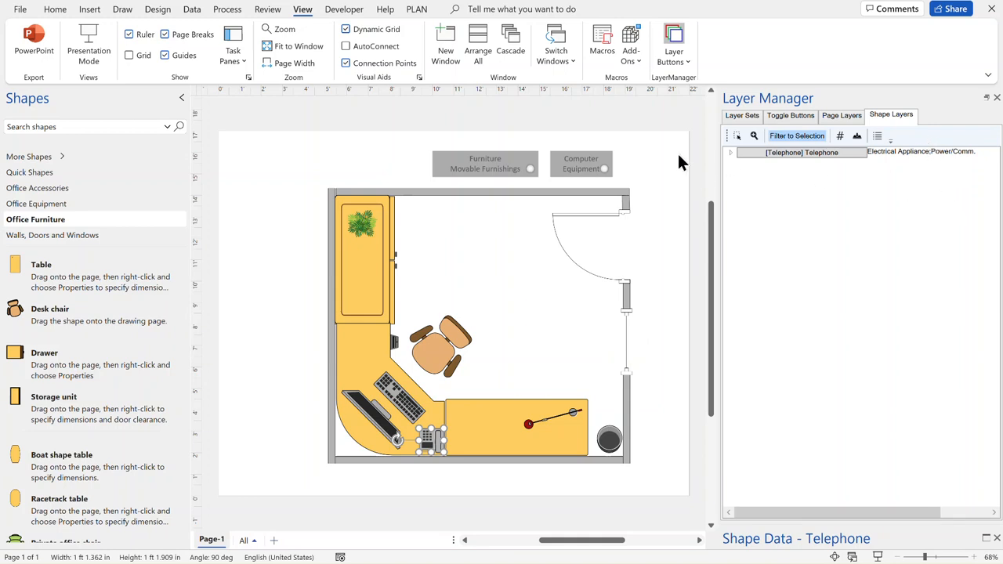
left_click(730, 152)
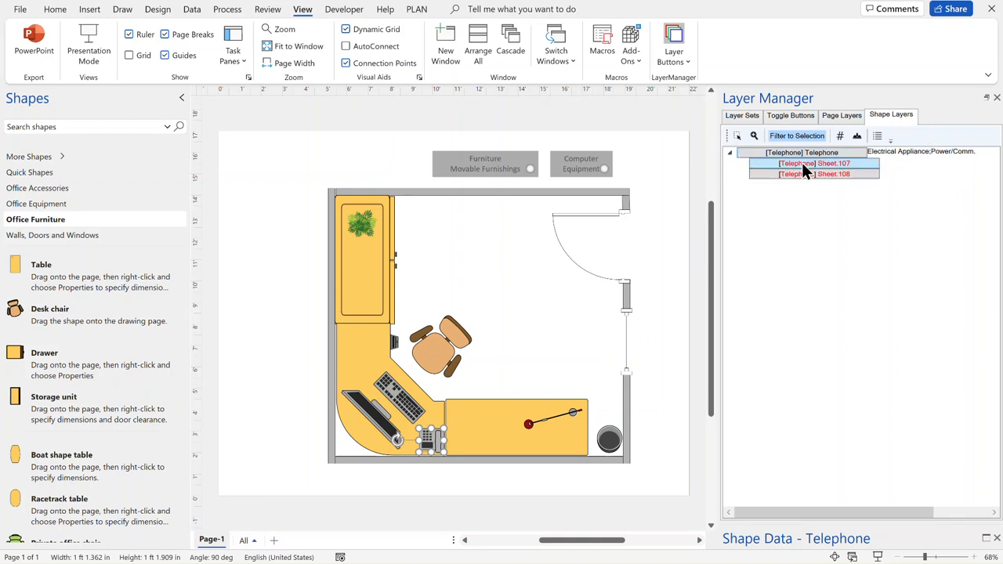
left_click(906, 152)
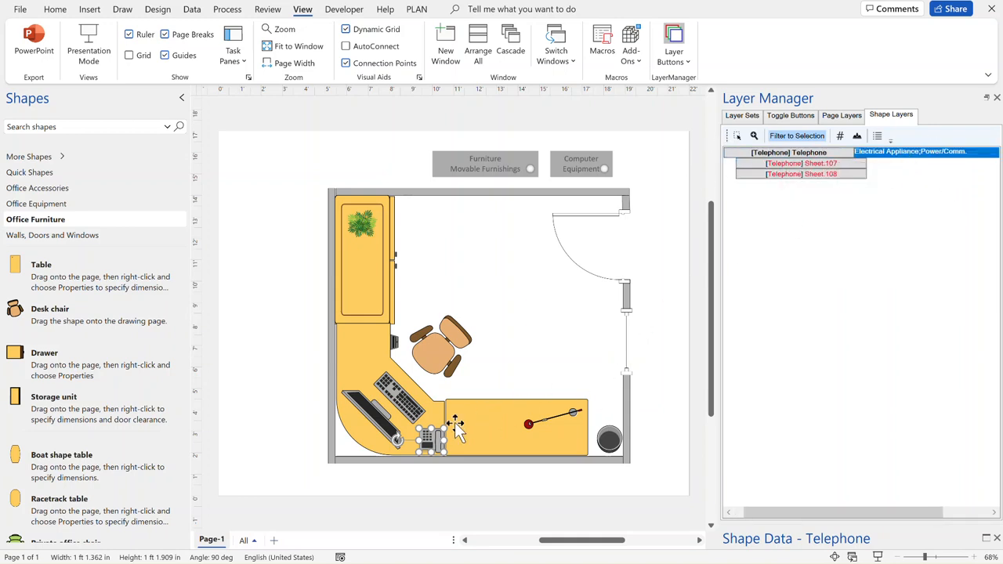
left_click(858, 135)
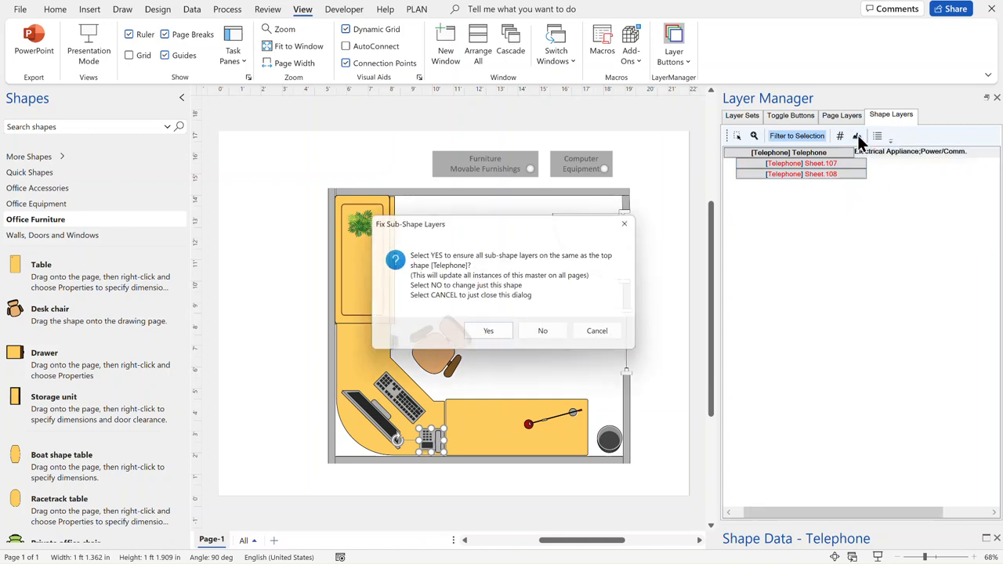
left_click(490, 336)
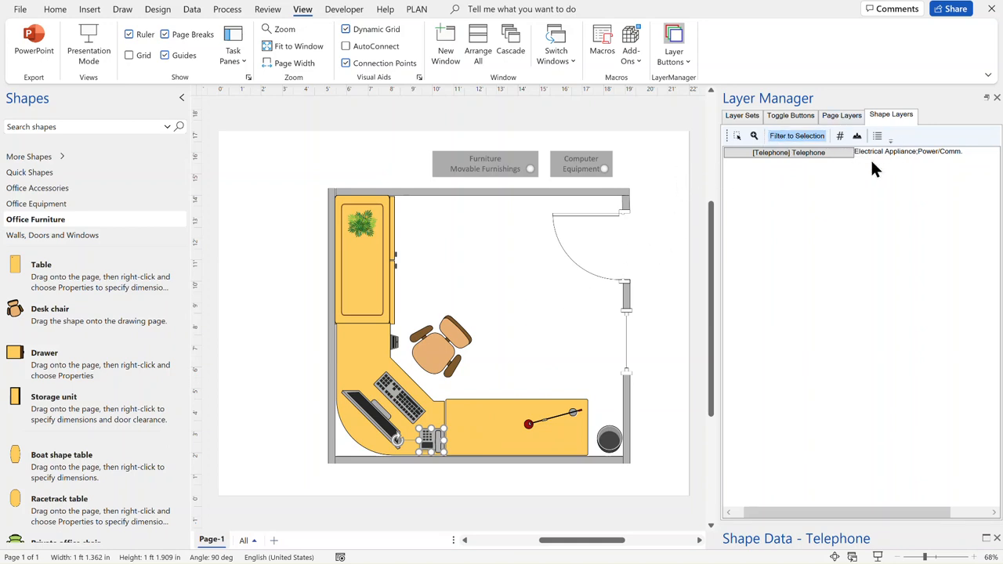
- Place a toggle button for the Power/Comm. page layer above the room's upper-left corner and add the Electrical Appliance layer to it
left_click(842, 116)
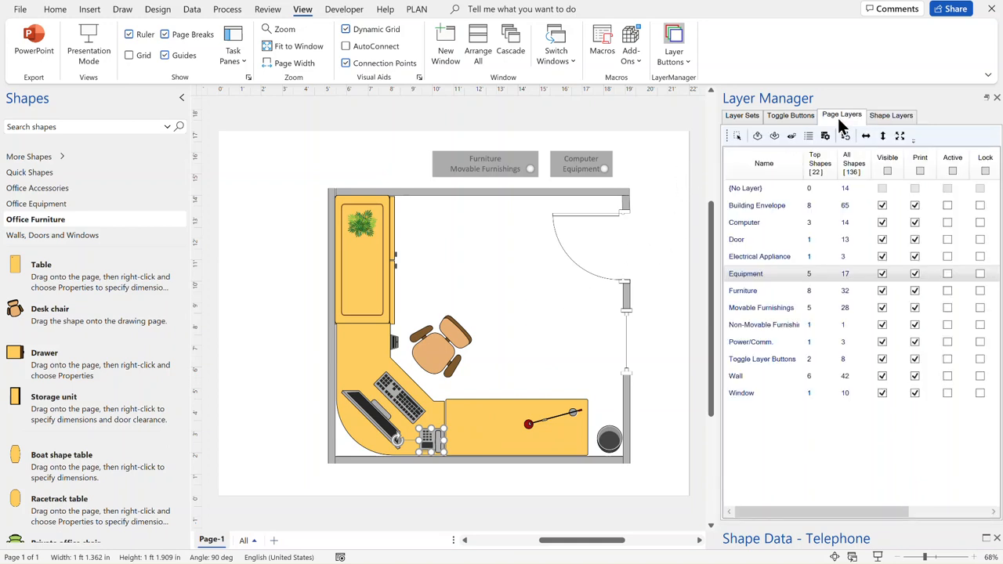
left_click(756, 345)
left_click_drag(772, 353, 362, 166)
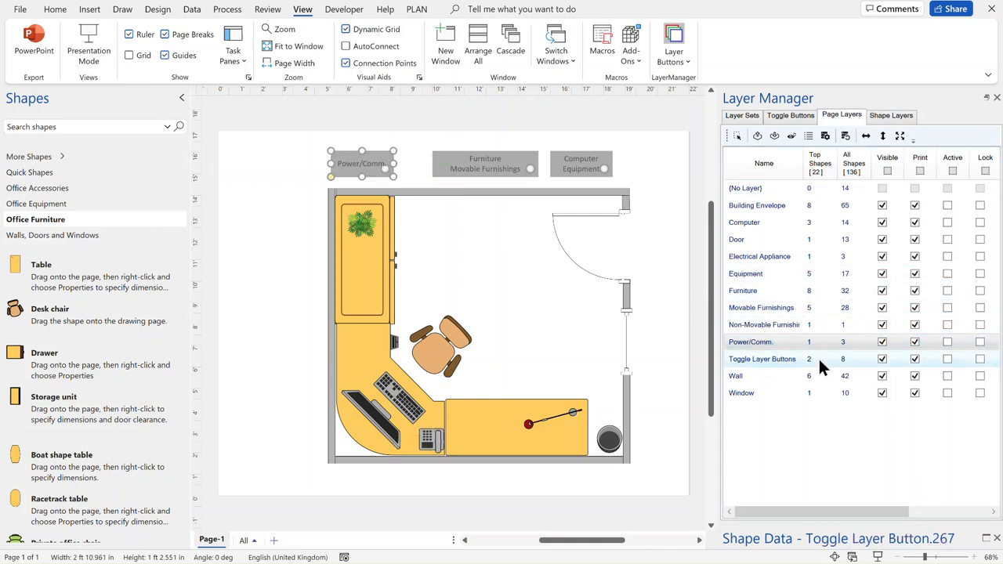
left_click(758, 258)
left_click_drag(772, 258, 365, 165)
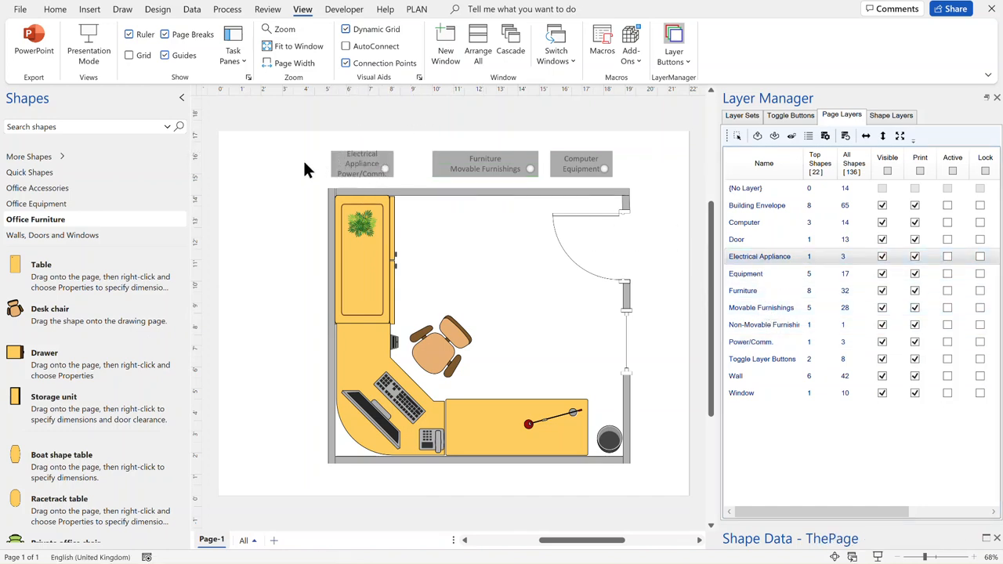
- Widen the Electrical Appliance and Power/Comm. button to about 4 ft 2 in and move it beside the furniture button
left_click(333, 168)
left_click_drag(330, 164, 304, 164)
left_click(357, 168)
left_click(355, 167)
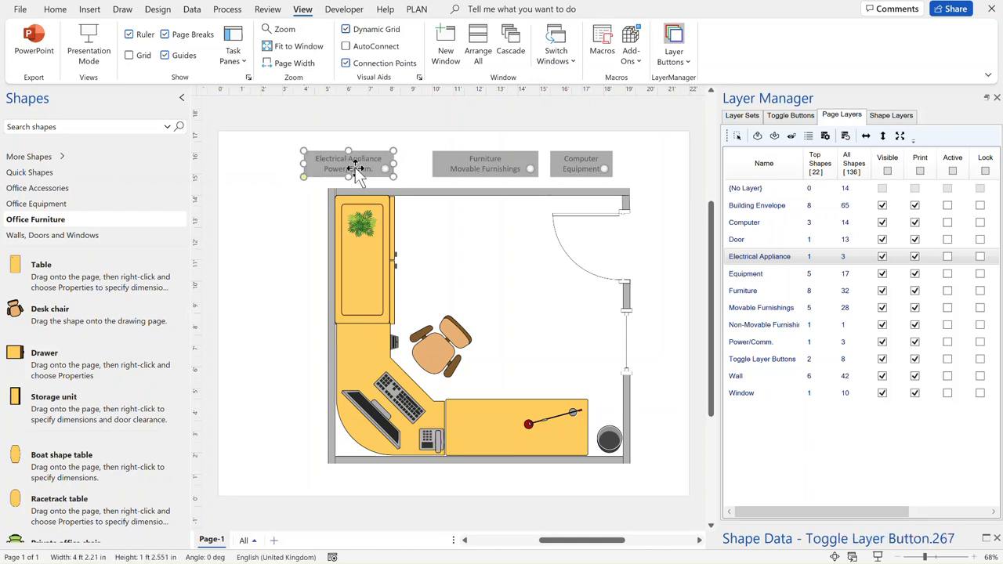
left_click(315, 180)
left_click_drag(326, 166, 352, 171)
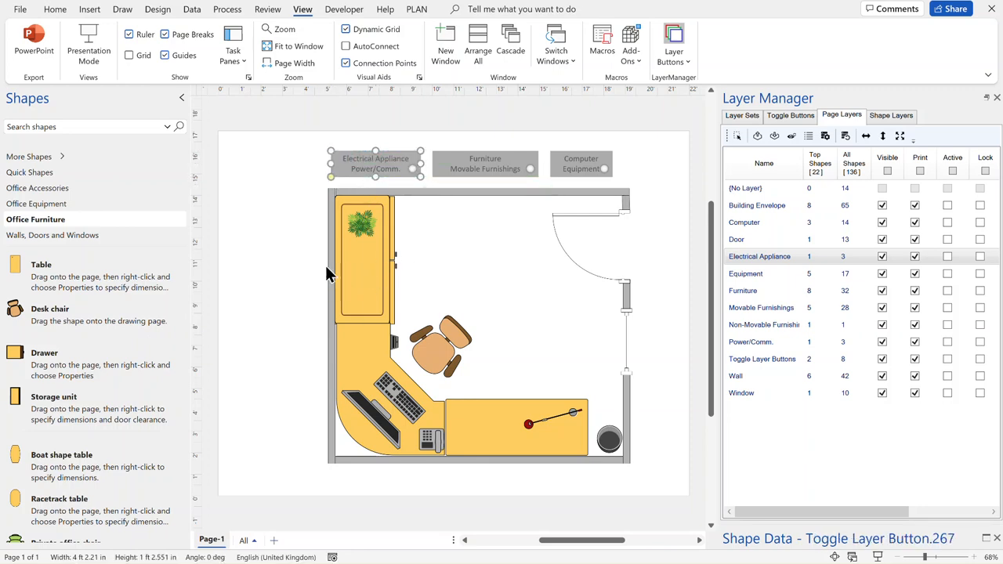
left_click(664, 188)
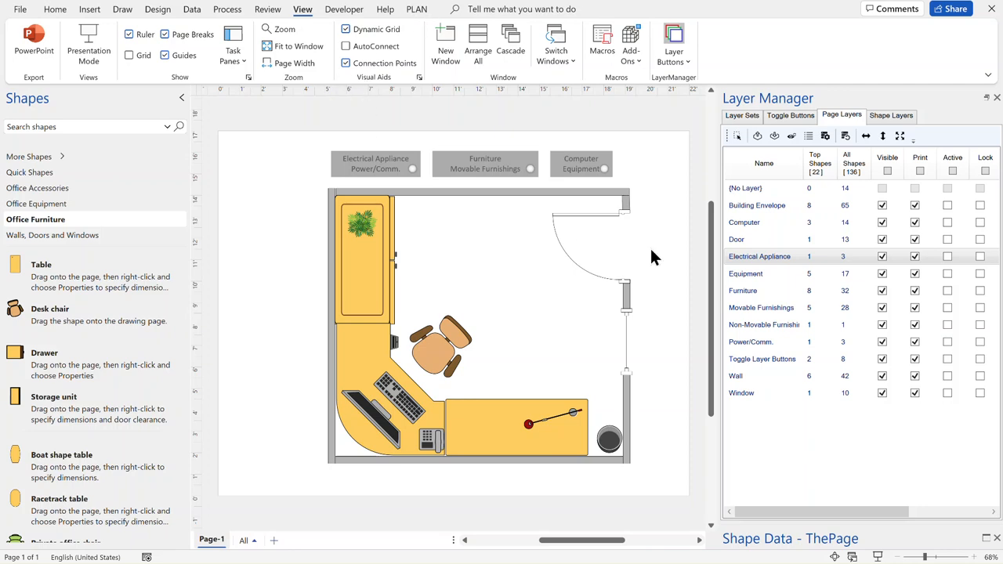
- Draw a rectangle about 3 ft 6 in wide and 1 ft 6 in high outside the room's left wall
left_click(53, 10)
left_click(494, 30)
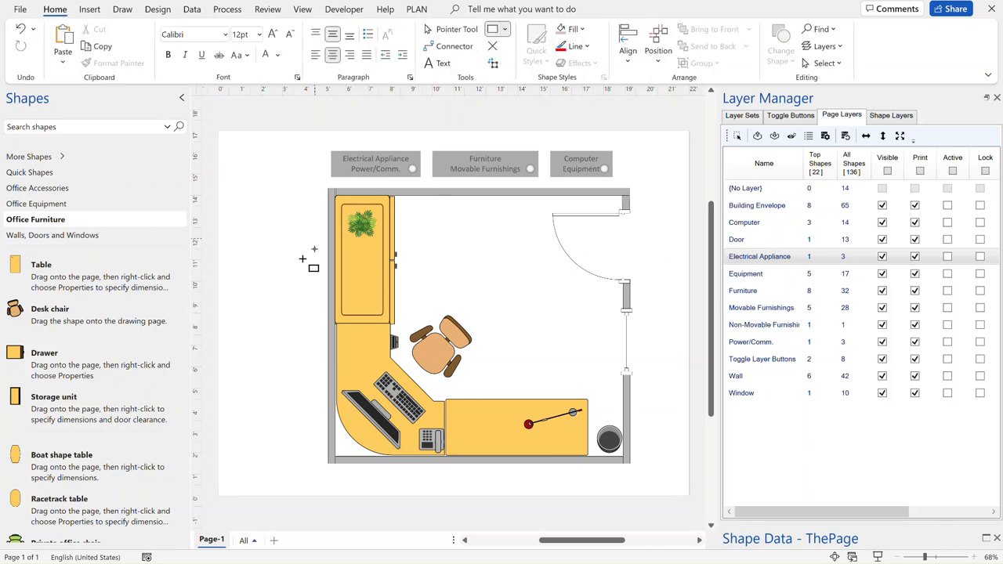
left_click_drag(239, 206, 314, 237)
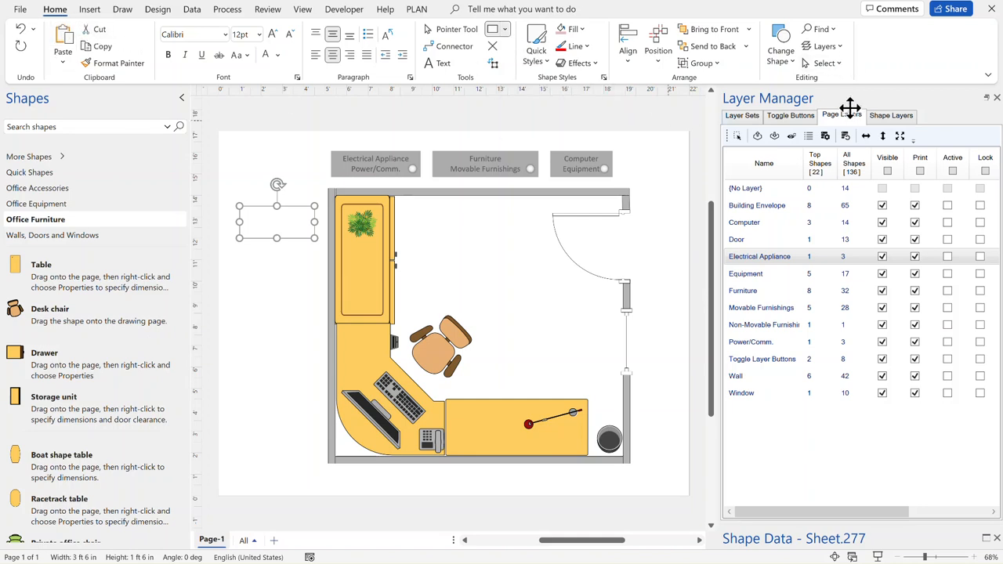
- Assign the new rectangle to the Furniture and Movable Furnishings layers
left_click(840, 45)
left_click(848, 69)
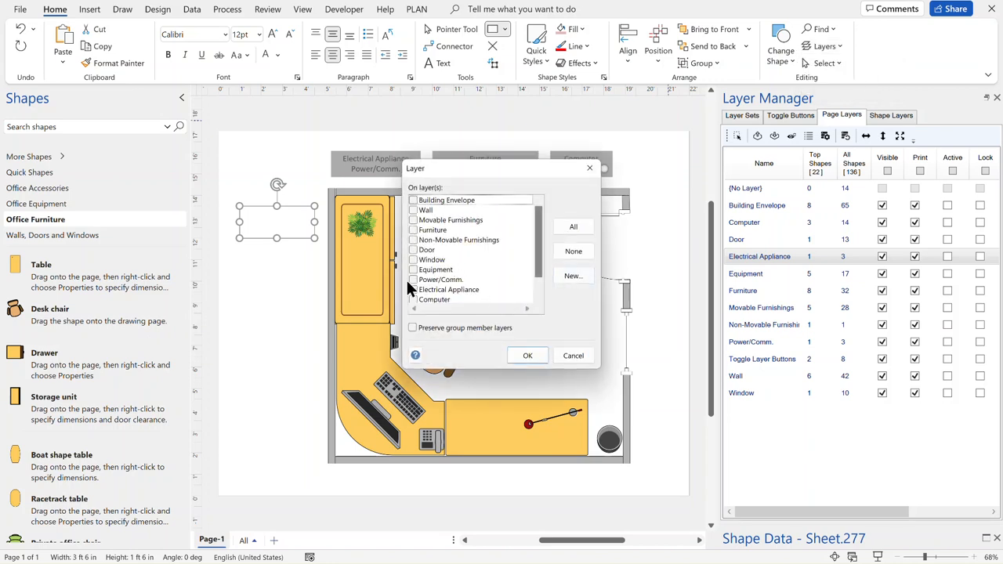
left_click(413, 230)
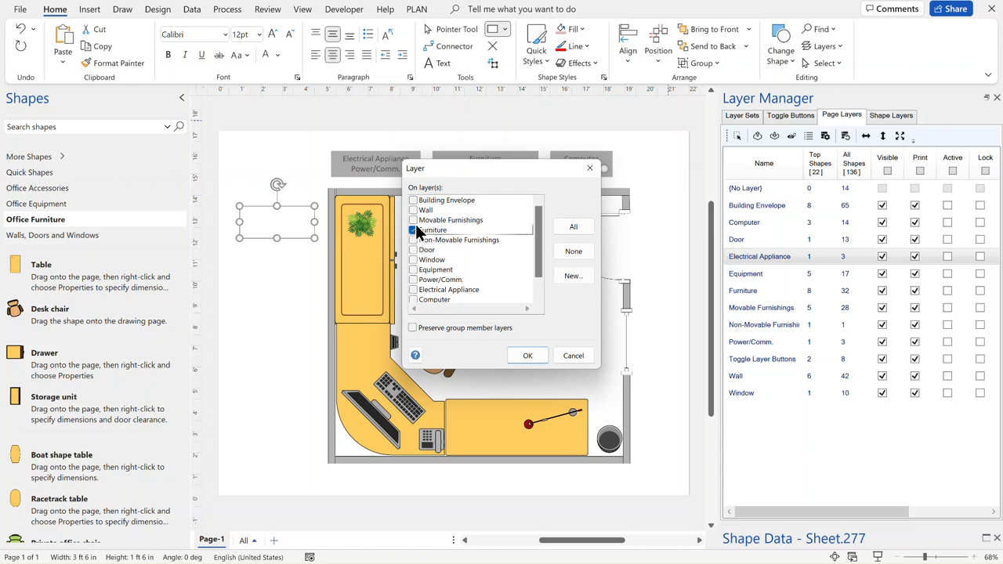
left_click(414, 221)
left_click_drag(498, 168, 565, 200)
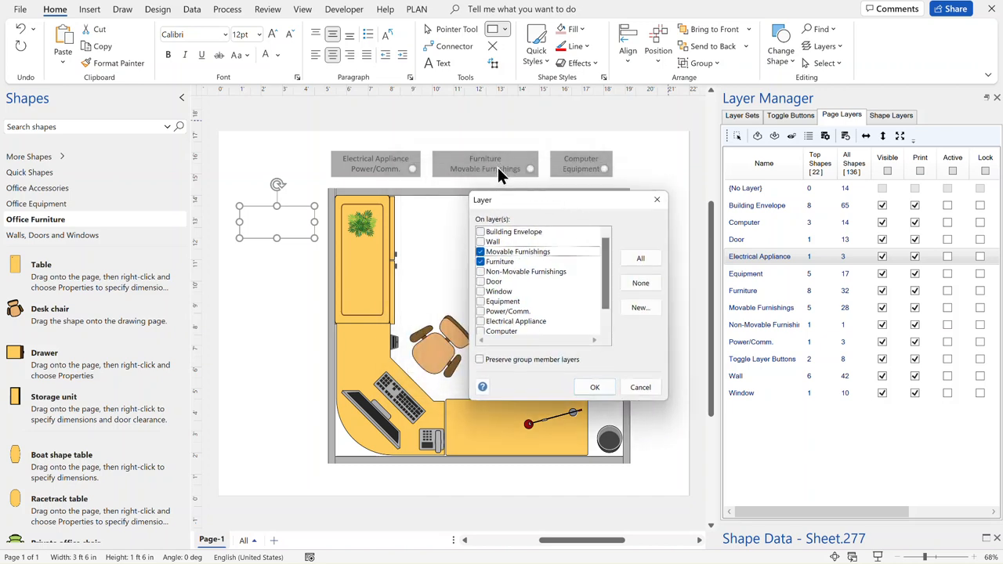
left_click(595, 388)
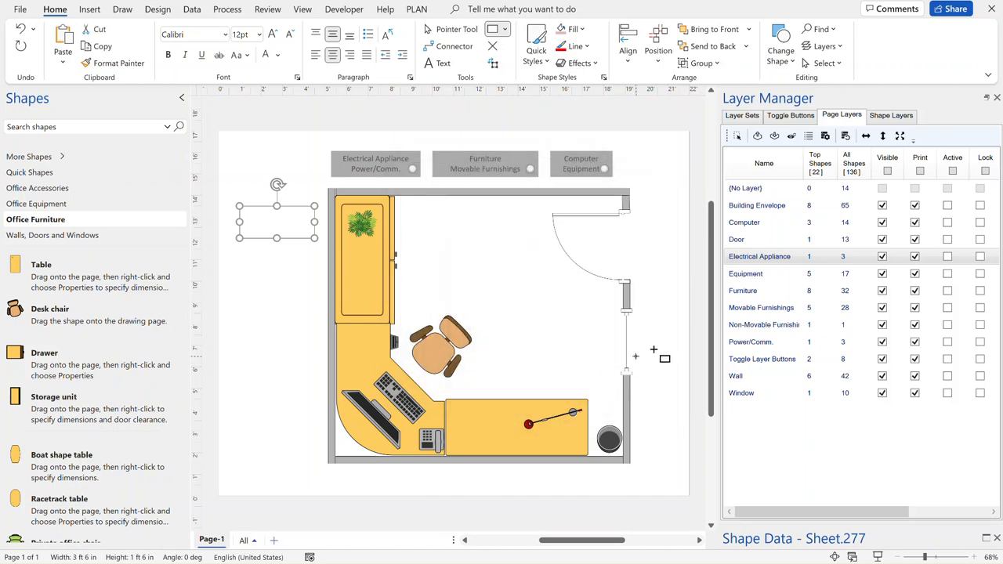
- Fill the rectangle outside the room with light red and deselect it
left_click(453, 30)
left_click(269, 258)
left_click(275, 226)
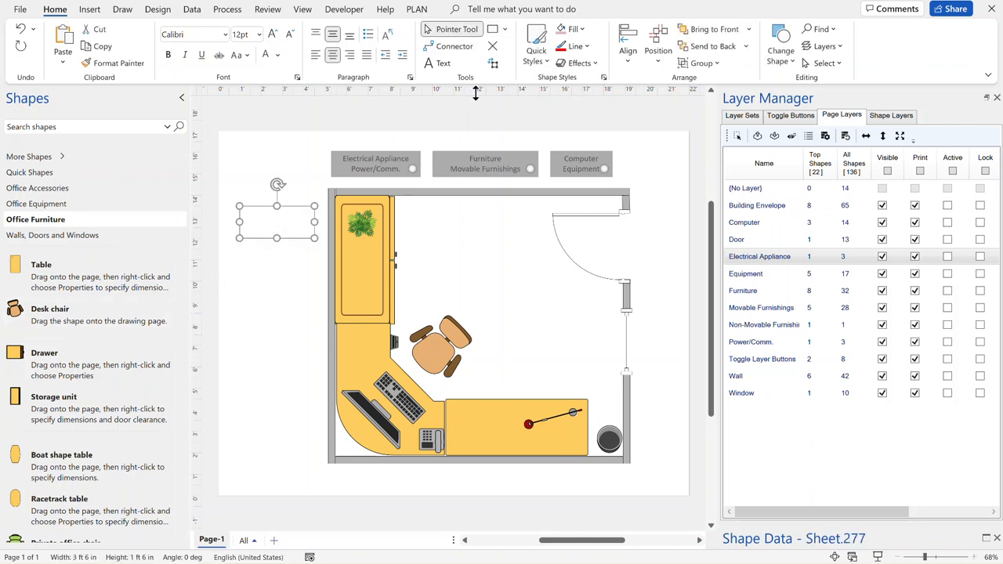
left_click(570, 34)
left_click(298, 255)
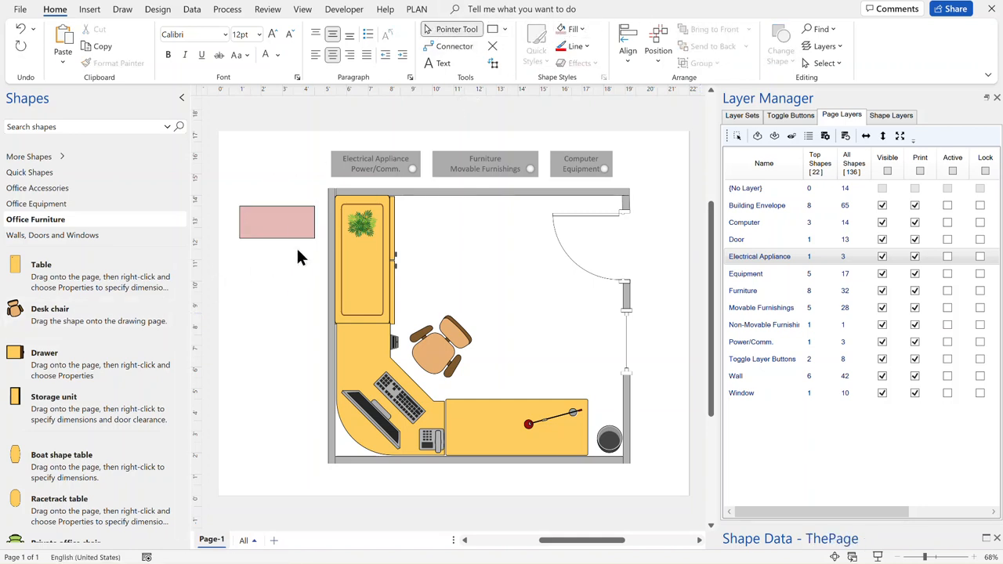
- Test whether the Furniture and Movable Furnishings button hides and shows the rectangle along with the furniture
left_click(477, 161)
left_click(479, 168)
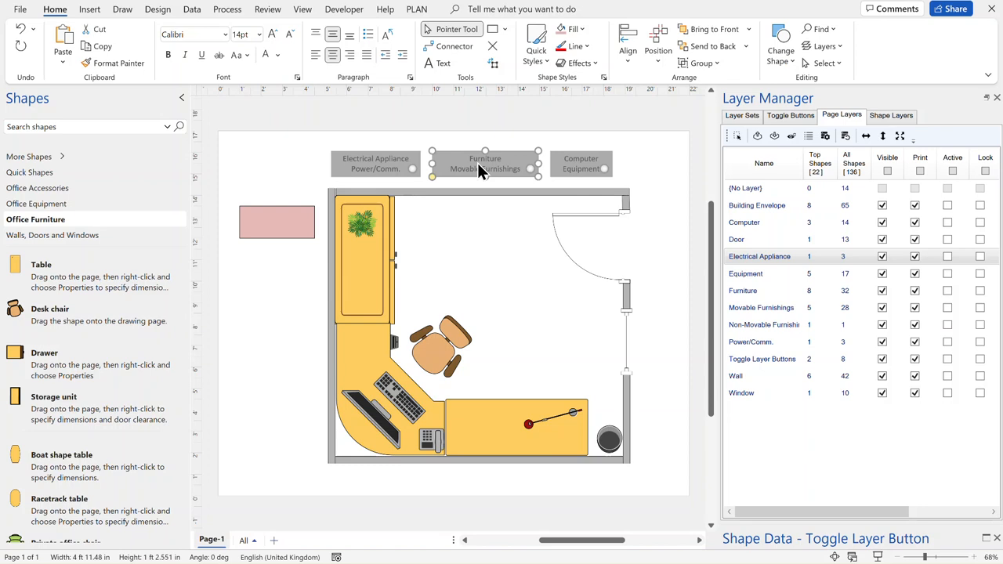
left_click(479, 168)
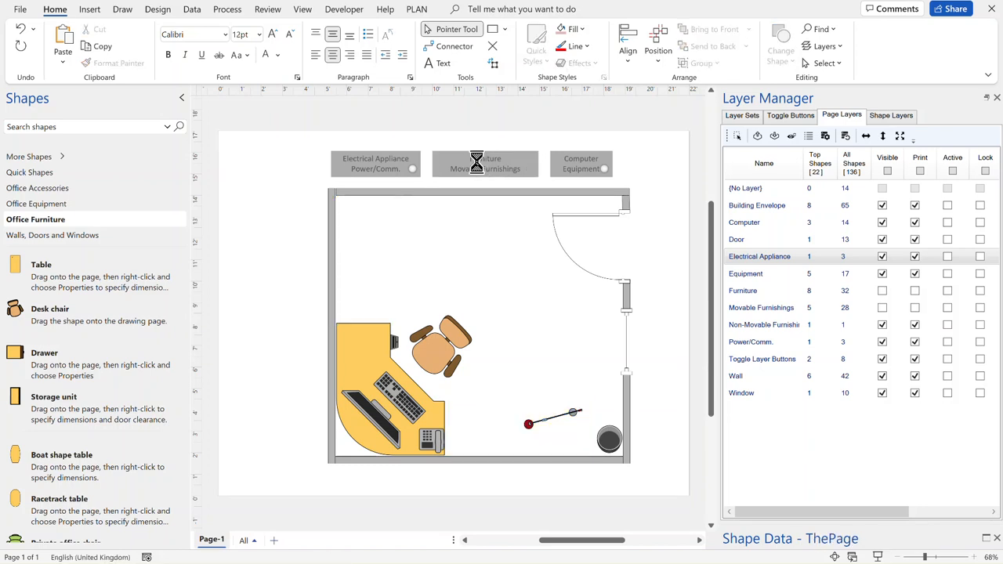
left_click(479, 168)
- Remove the light red rectangle from the Furniture layer, keeping it on Movable Furnishings
left_click(283, 222)
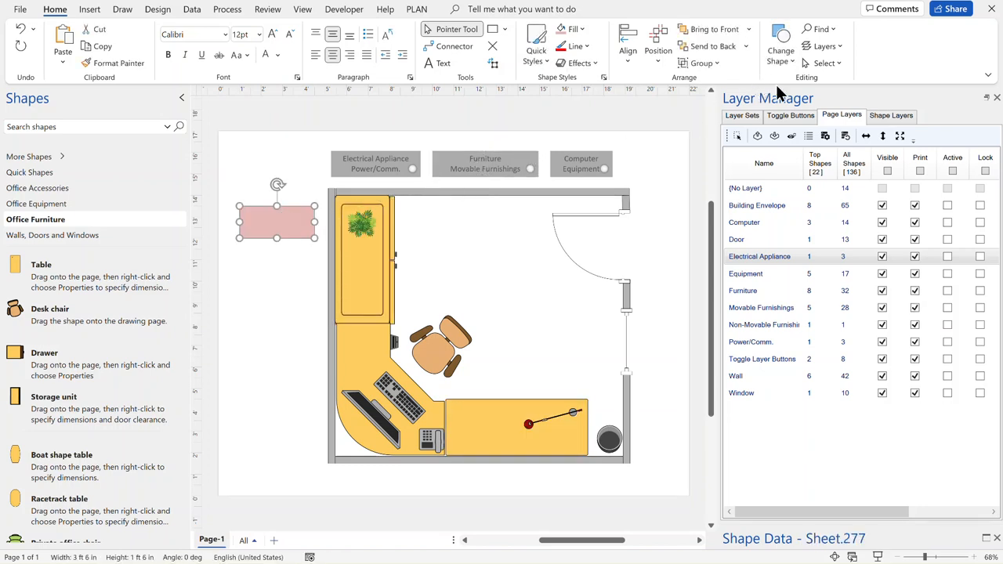
left_click(830, 47)
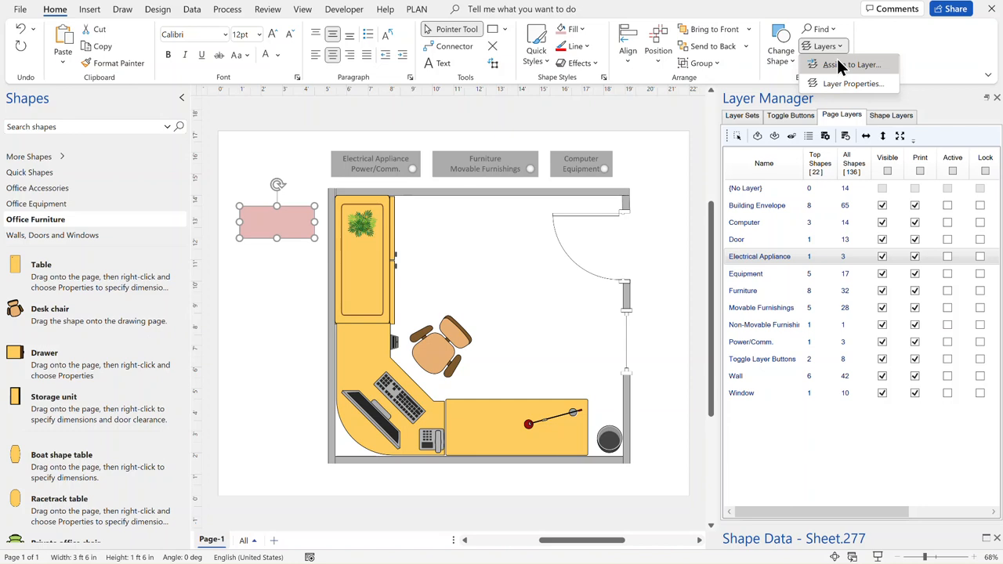
left_click(839, 66)
left_click(478, 260)
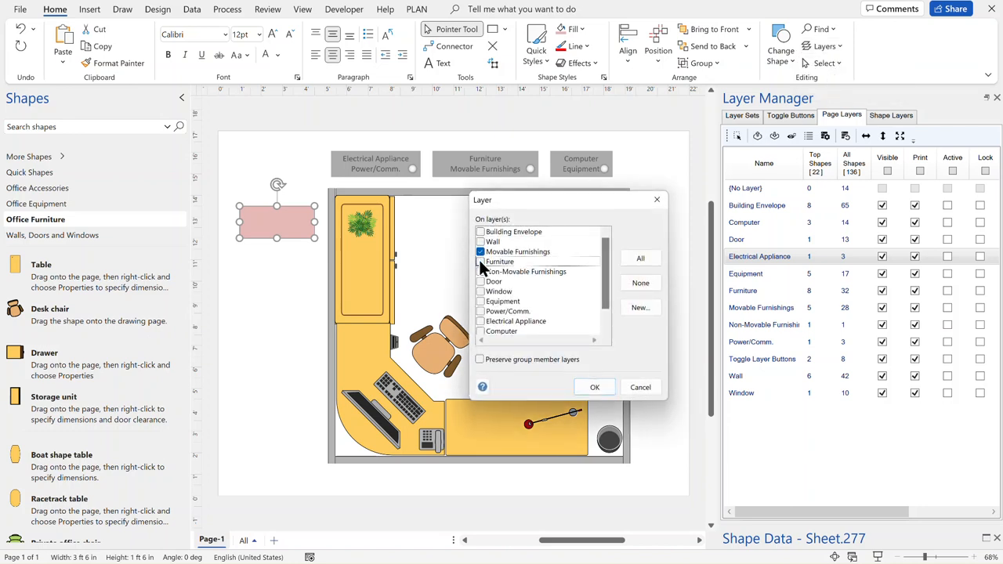
left_click(595, 388)
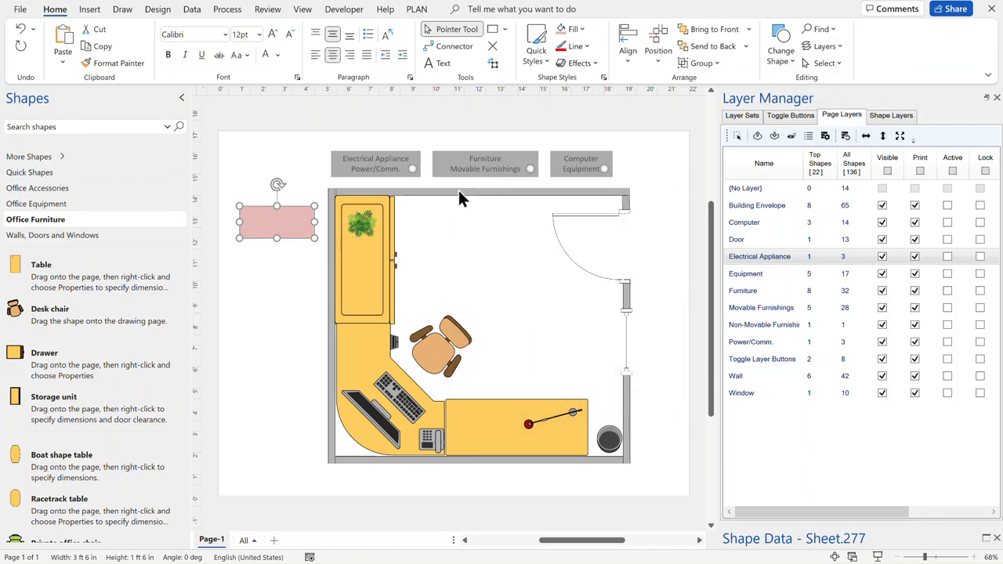
- Test how the Furniture and Movable Furnishings button affects the rectangle assigned only to Movable Furnishings
left_click(500, 145)
left_click(489, 158)
left_click(489, 159)
- Assign the light red rectangle to the Non-Movable Furnishings layer in addition to Movable Furnishings
left_click(296, 222)
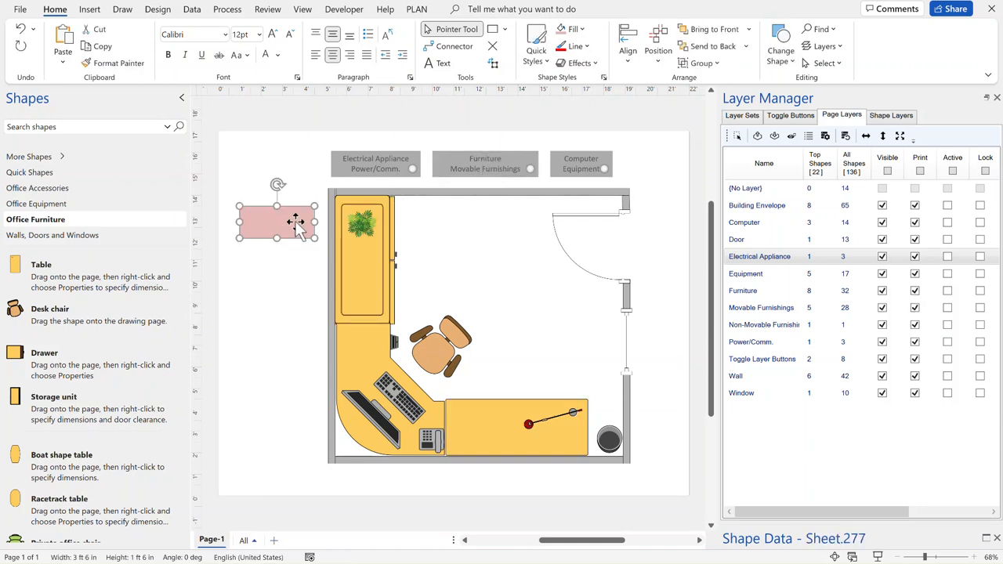
left_click(825, 48)
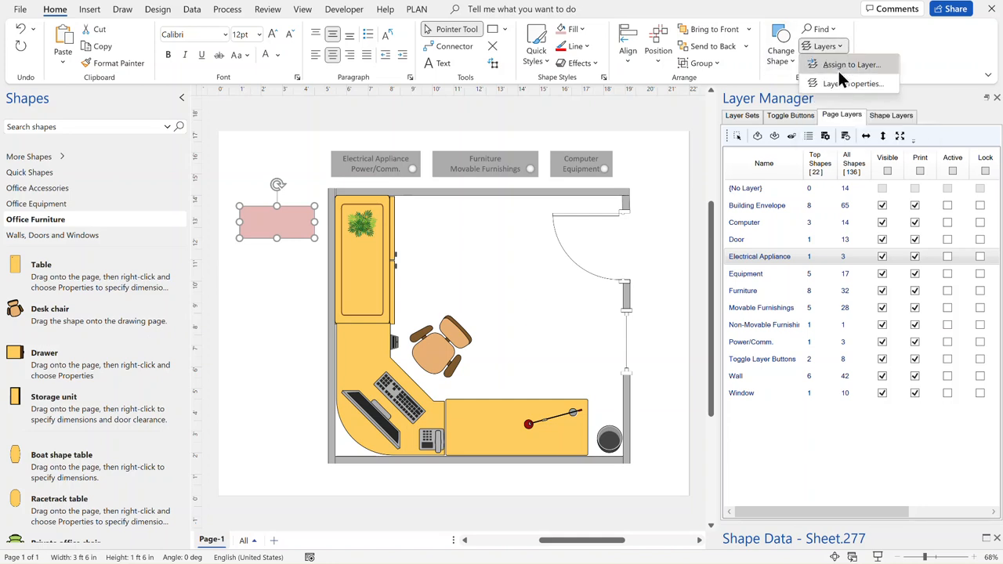
left_click(840, 67)
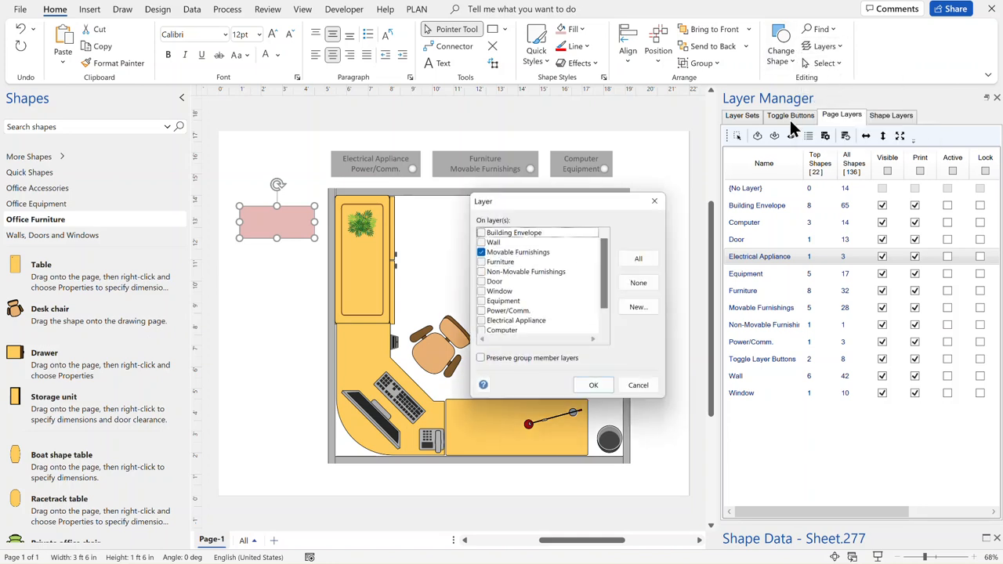
left_click(481, 271)
left_click(592, 387)
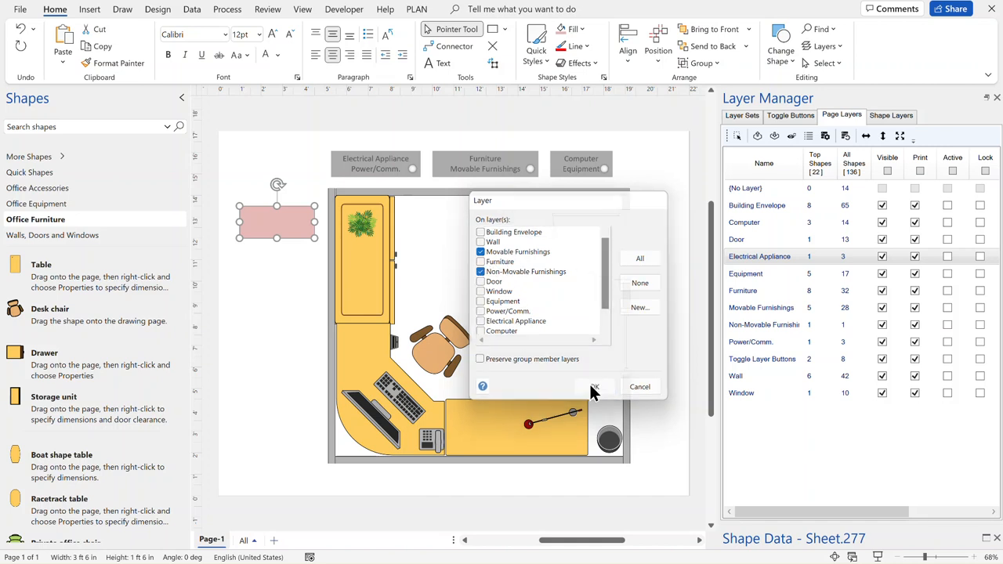
- Test the Furniture and Movable Furnishings button on the rectangle assigned to both Movable and Non-Movable Furnishings
left_click(513, 130)
left_click(489, 164)
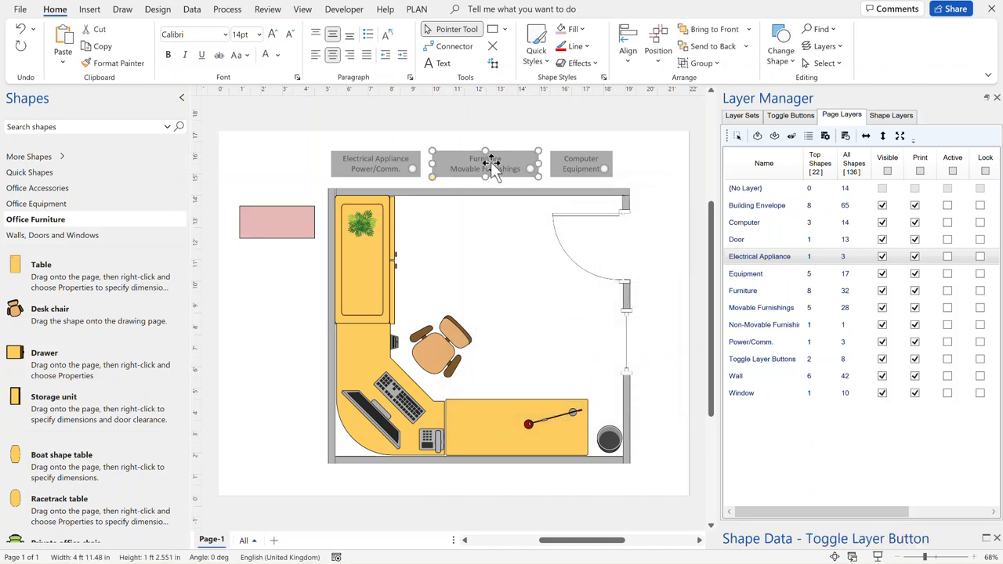
left_click(490, 165)
left_click(490, 164)
- Move the light red rectangle up about 2 ft outside the room and deselect it
left_click(274, 229)
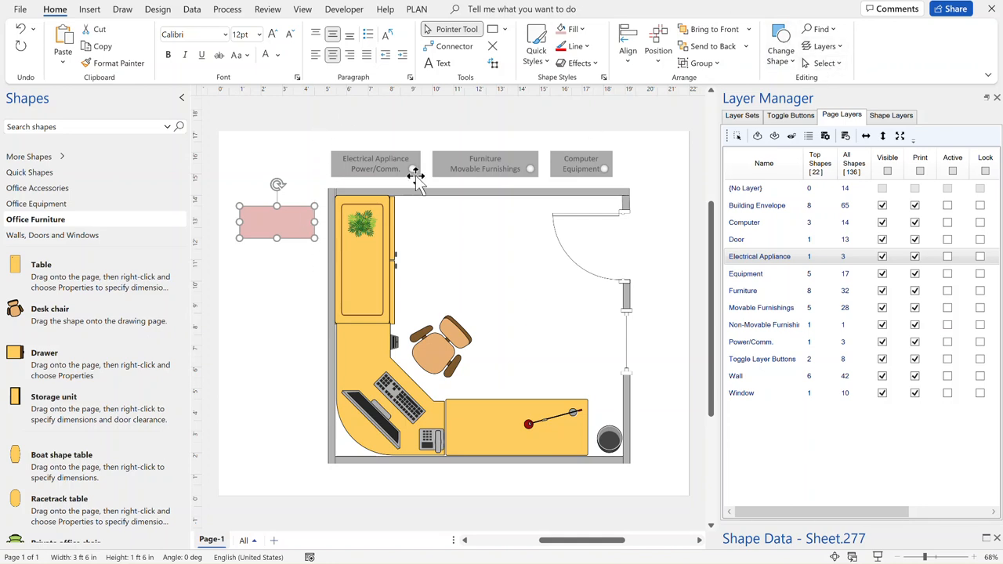
left_click(323, 168)
left_click(278, 214)
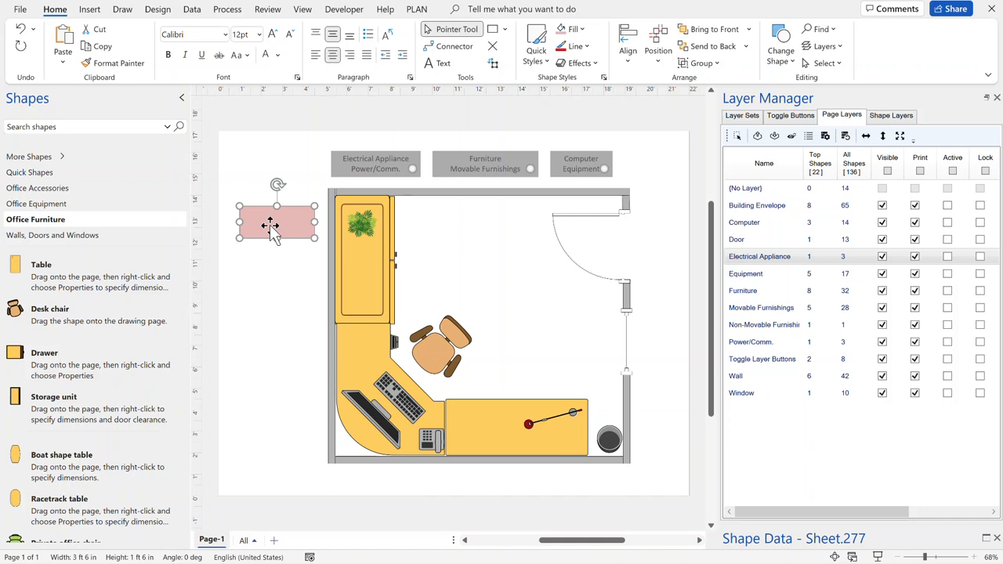
left_click(655, 168)
left_click_drag(296, 227, 298, 184)
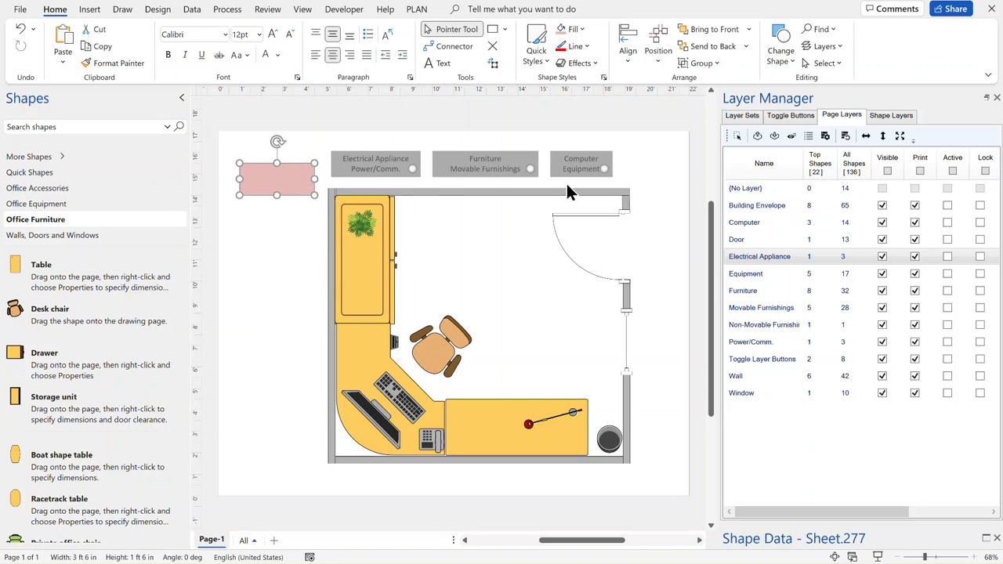
left_click(284, 268)
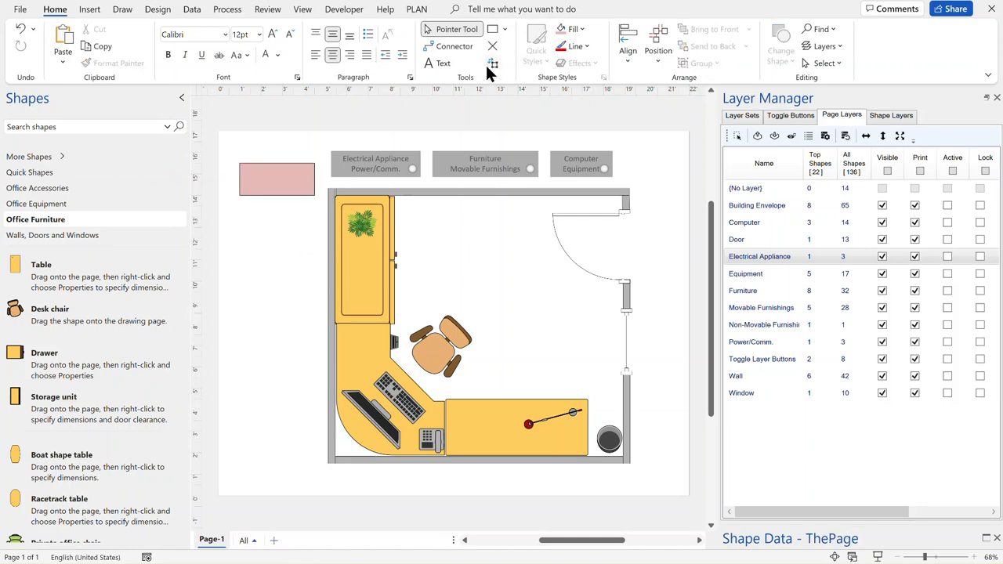
- Draw a square about 2 ft wide below the red rectangle and place a Desk chair shape beneath it
left_click(492, 30)
left_click_drag(228, 227, 271, 270)
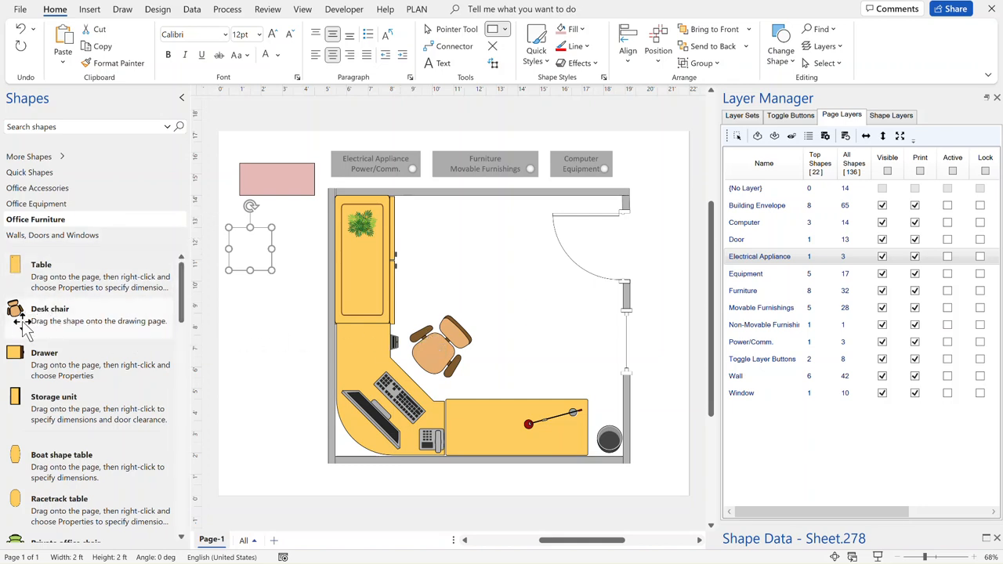
left_click_drag(279, 360, 278, 336)
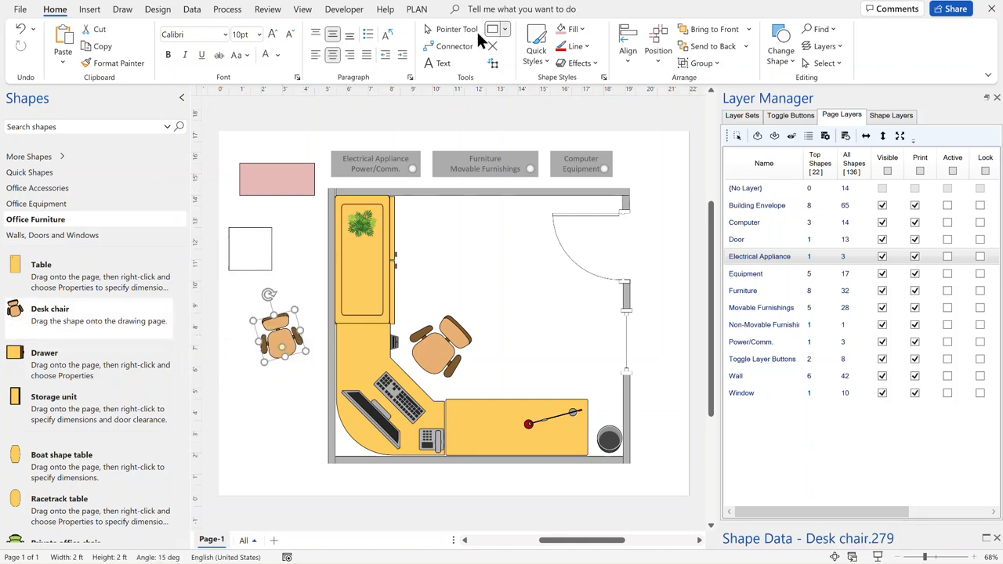
left_click(448, 30)
- Review the new desk chair's sub-shape layers and fix them to match the top shape for all instances of its master
left_click(894, 116)
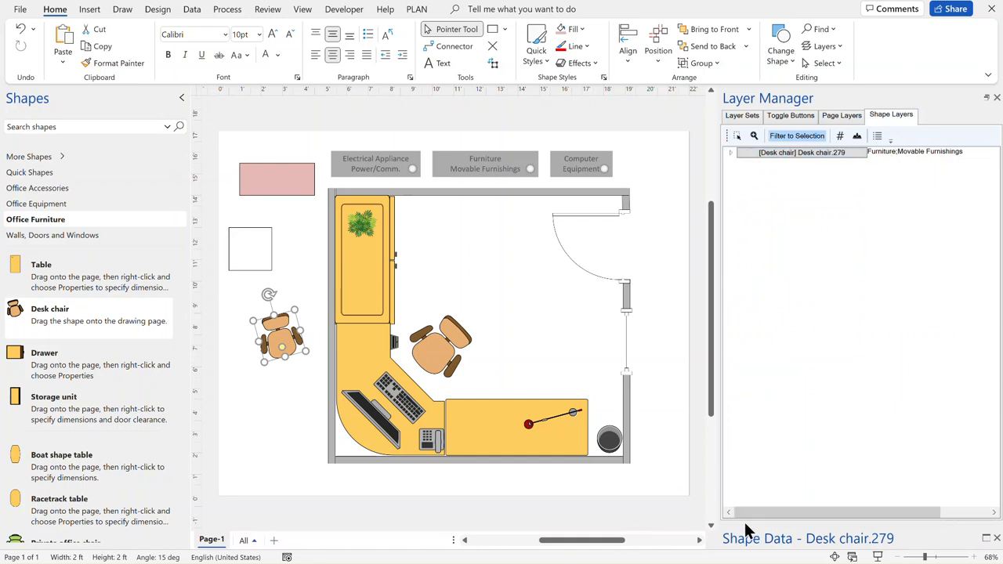
left_click(730, 152)
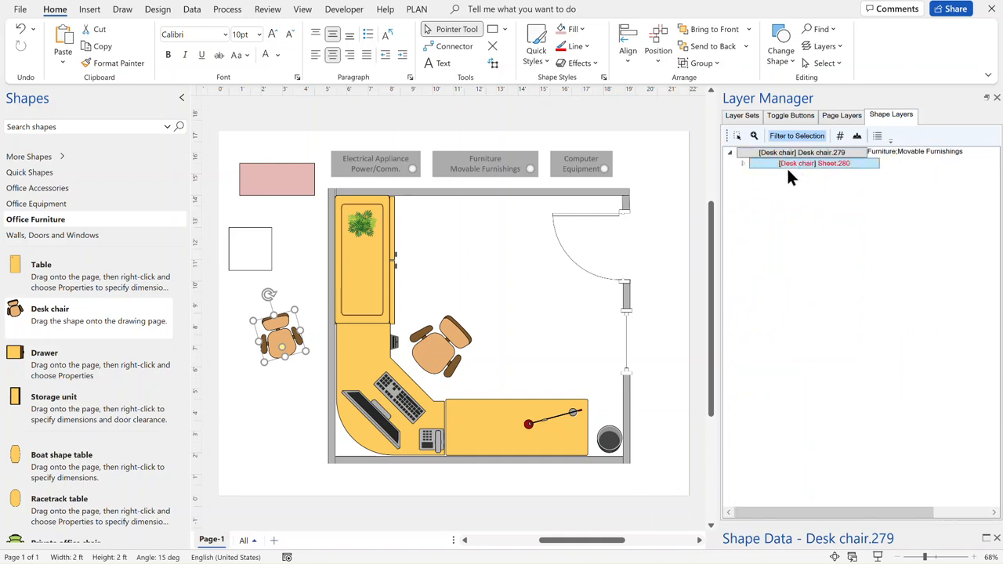
left_click(741, 162)
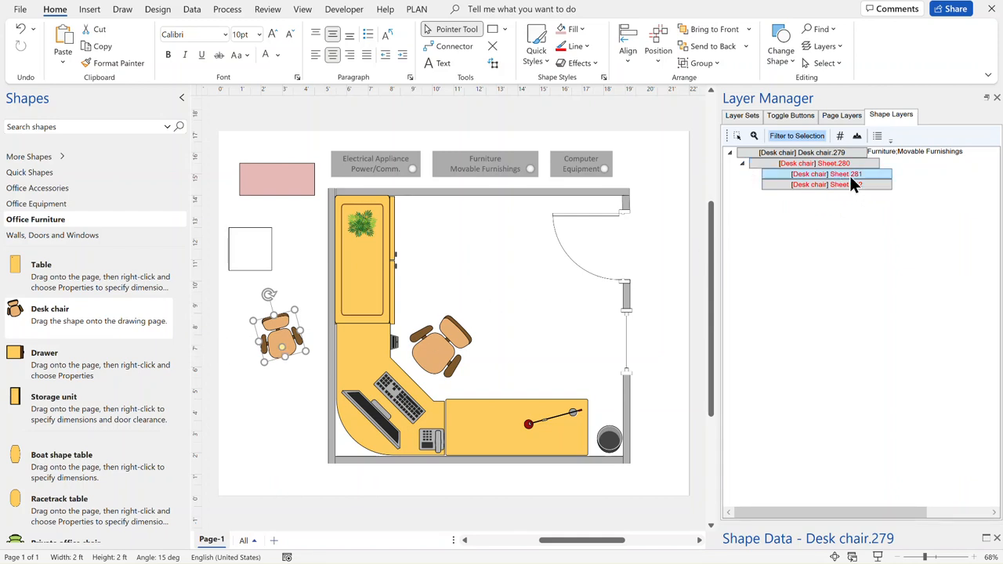
mouse_move(890, 159)
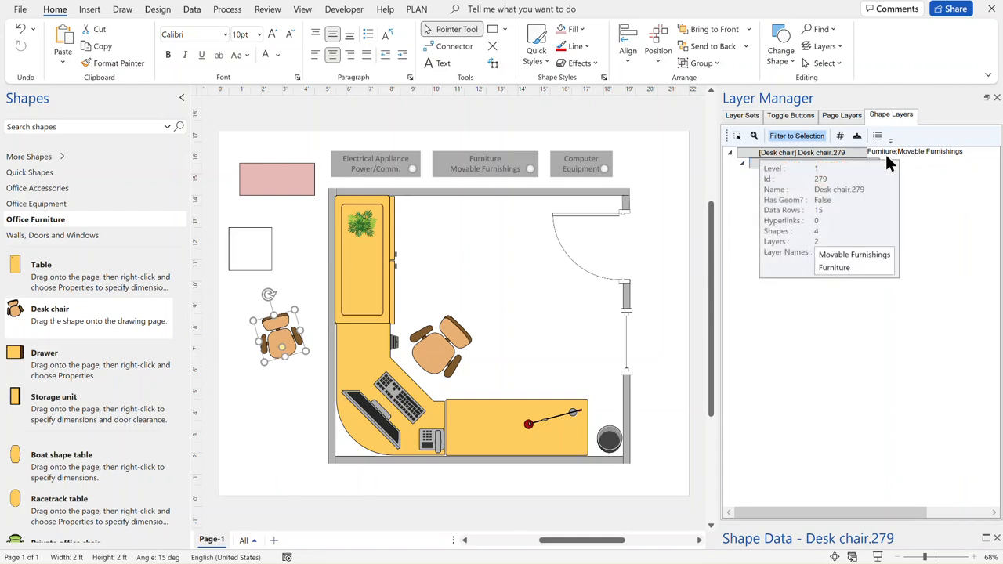
left_click(884, 154)
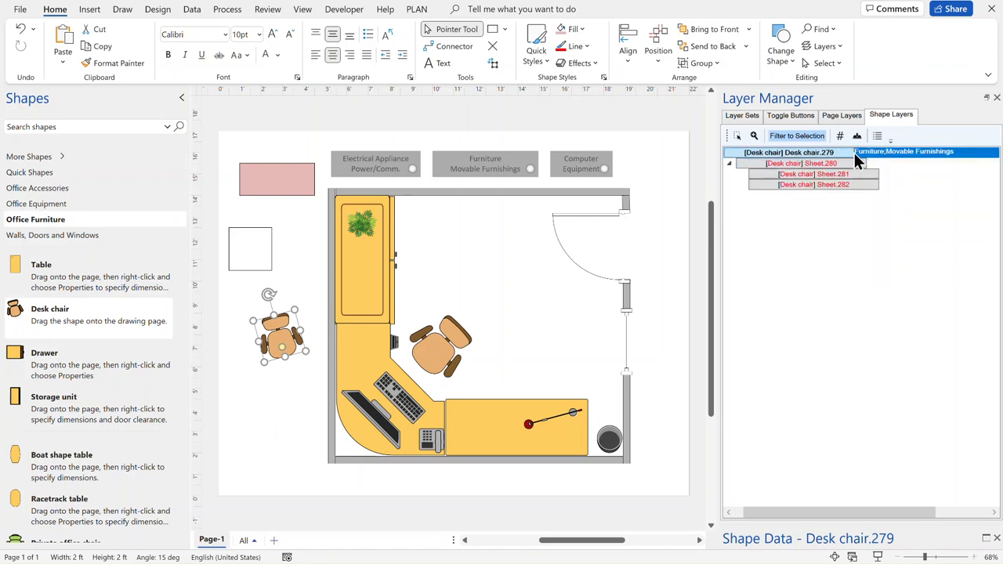
left_click(858, 138)
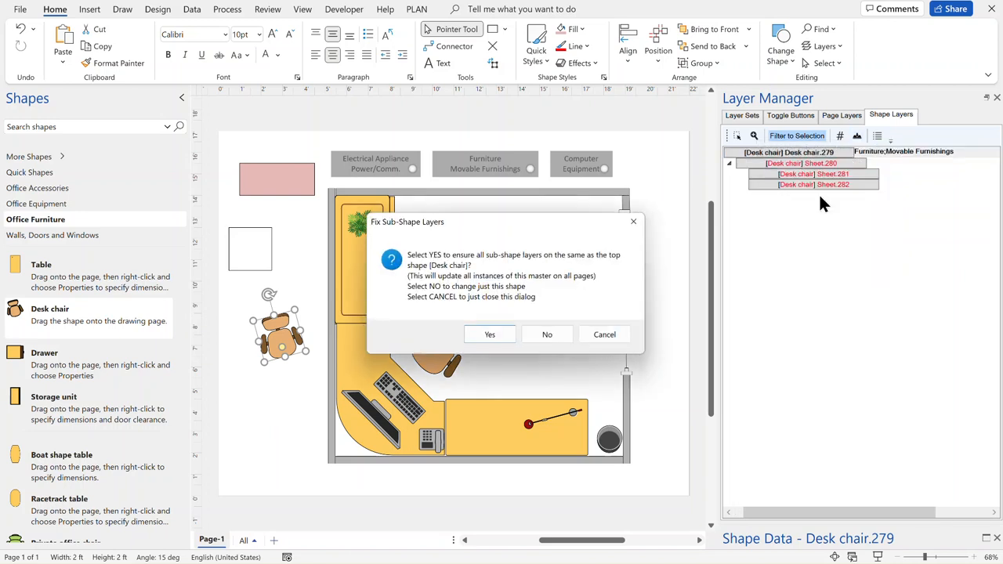
left_click(487, 335)
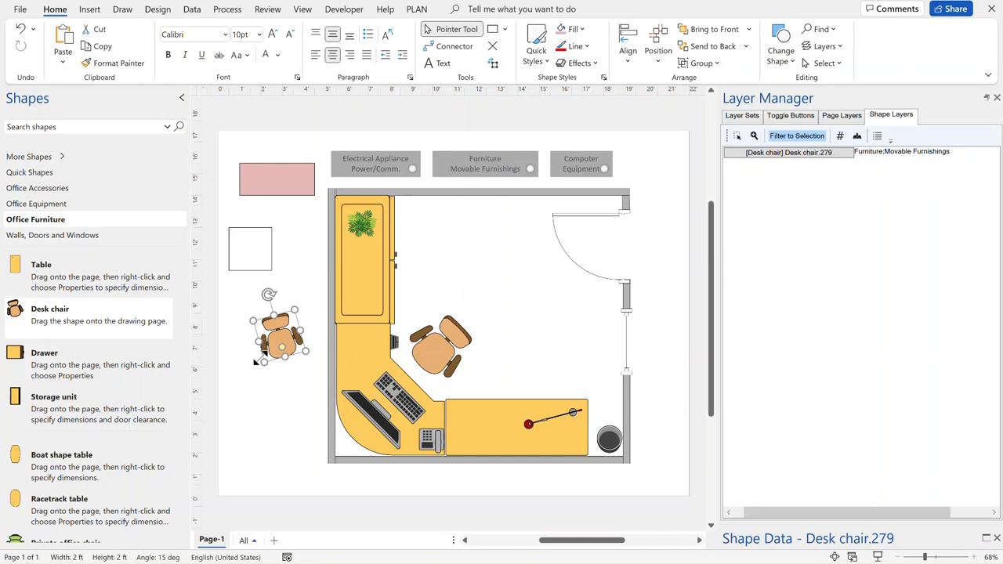
- Test whether the Furniture and Movable Furnishings button hides and shows the new desk chair, and clear the selection
left_click(260, 401)
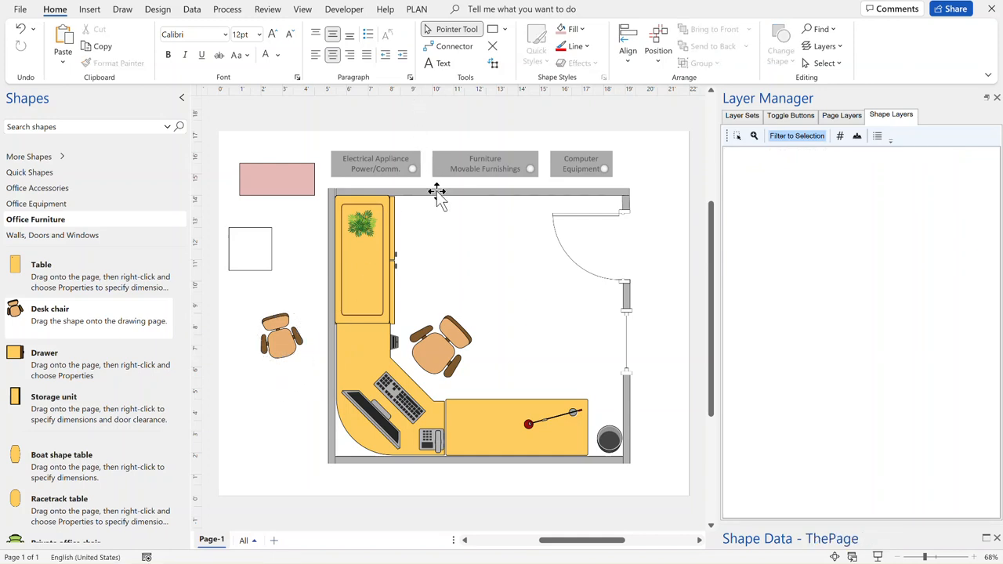
left_click(484, 166)
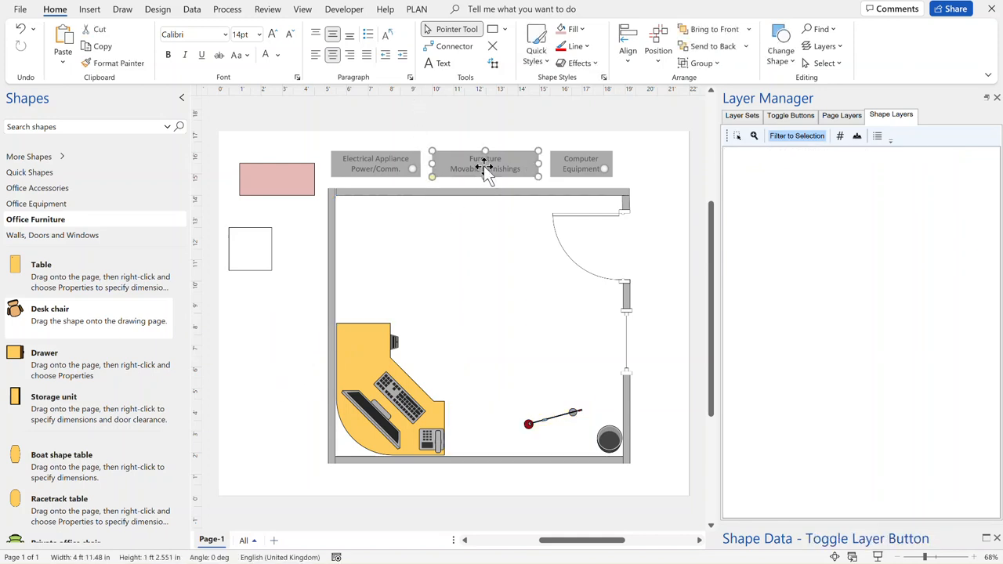
left_click(484, 167)
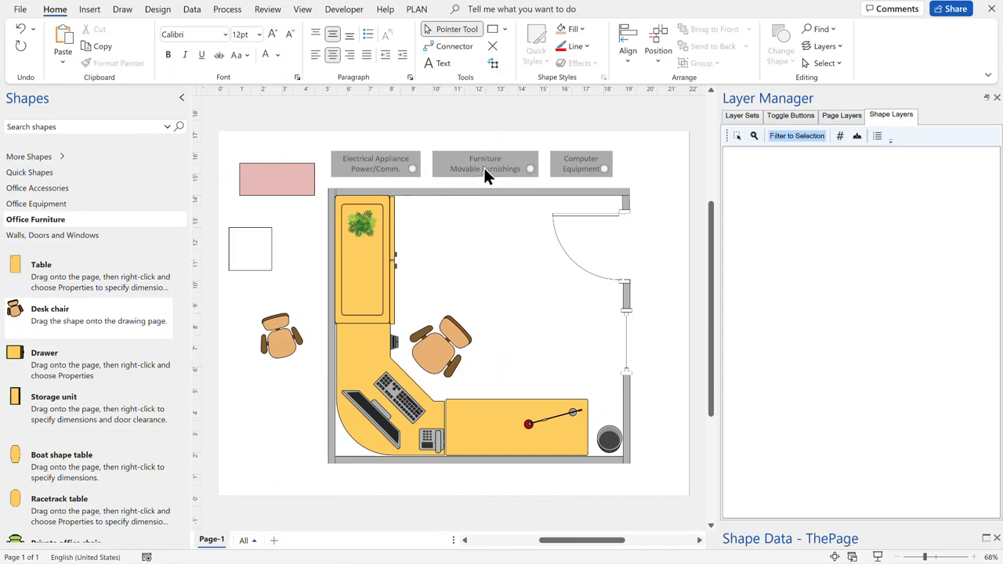
left_click(484, 167)
left_click(483, 168)
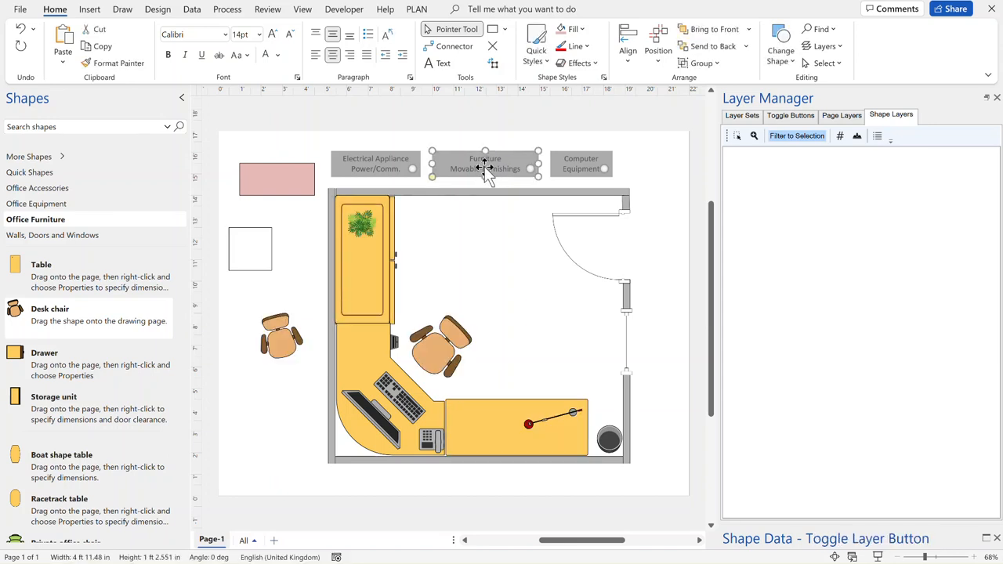
left_click(288, 276)
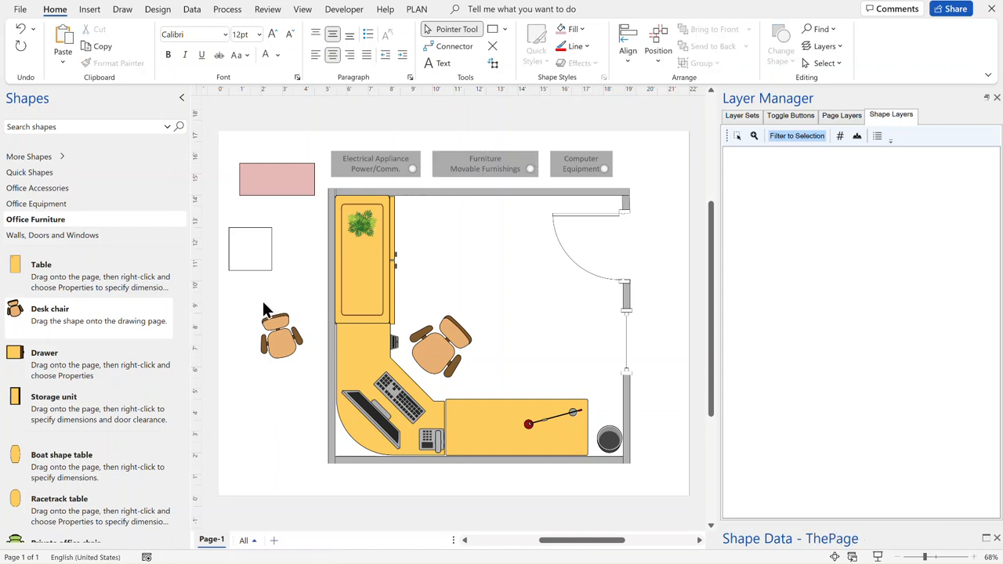
- Move the desk chair outside the room slightly down and left, and check the white square's layer assignment
left_click(276, 353)
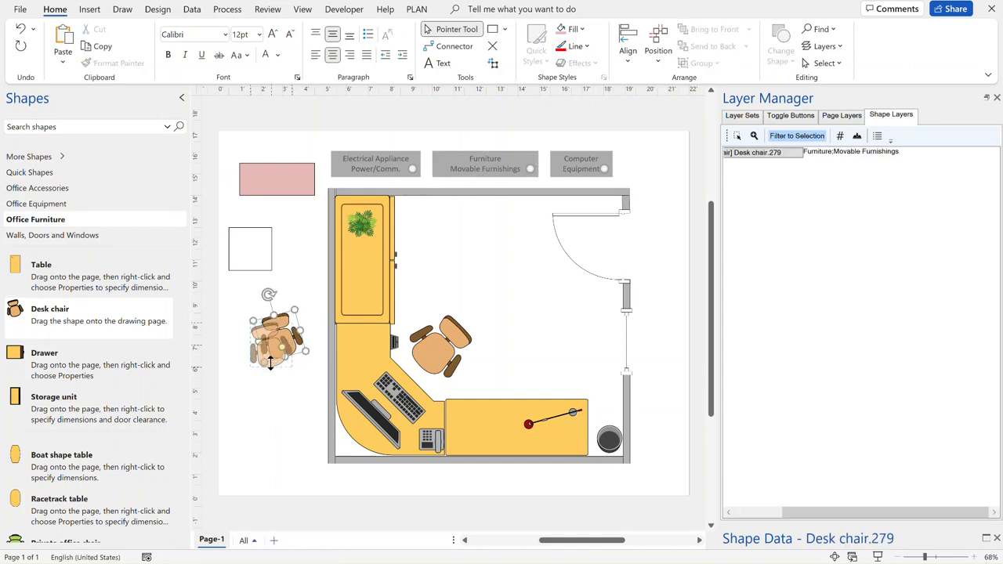
left_click(246, 251)
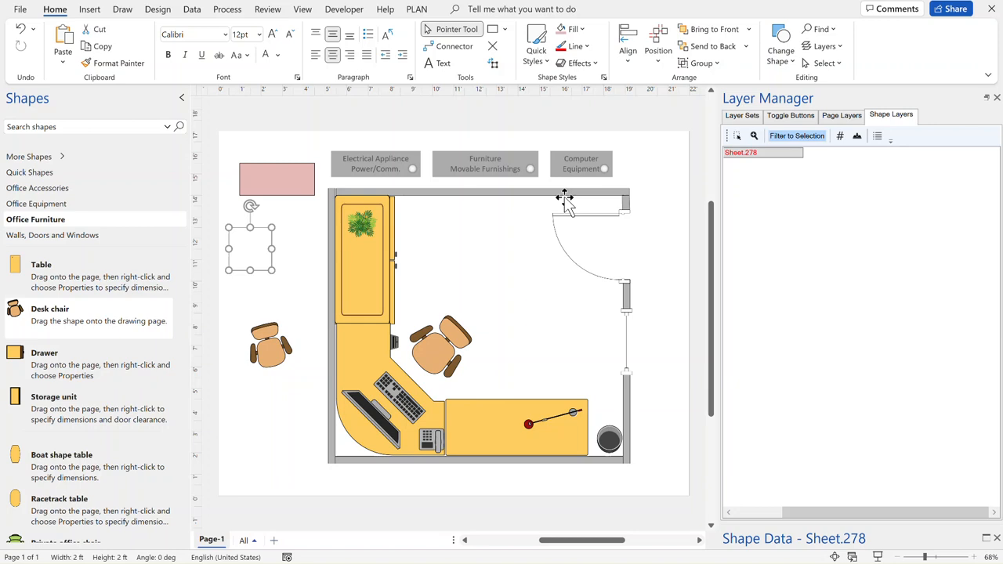
left_click(662, 240)
- Show the layer sets and switch off the Computer and Equipment and the Electrical Appliance and Power/Comm. layers with their toggle buttons
left_click(741, 115)
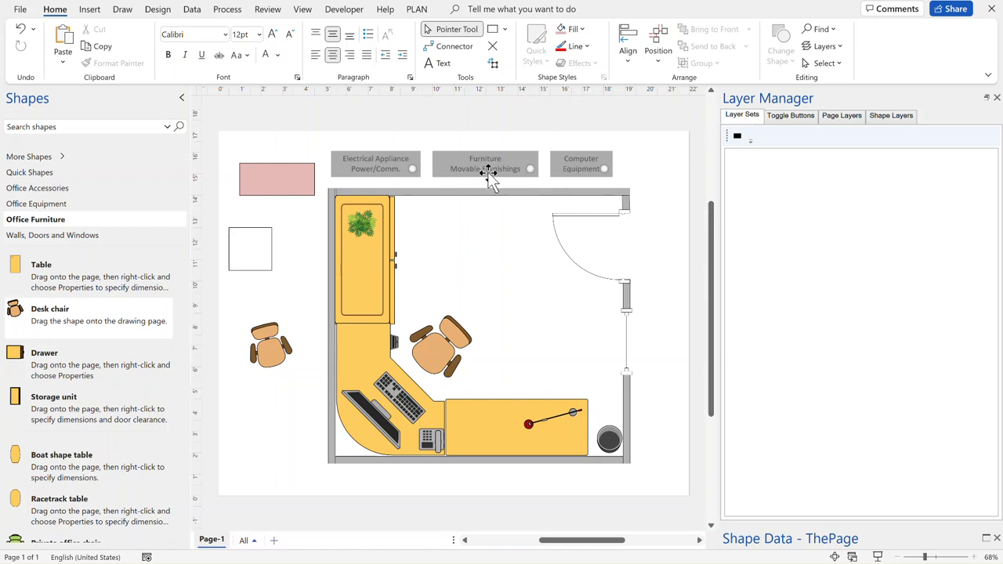
left_click(581, 162)
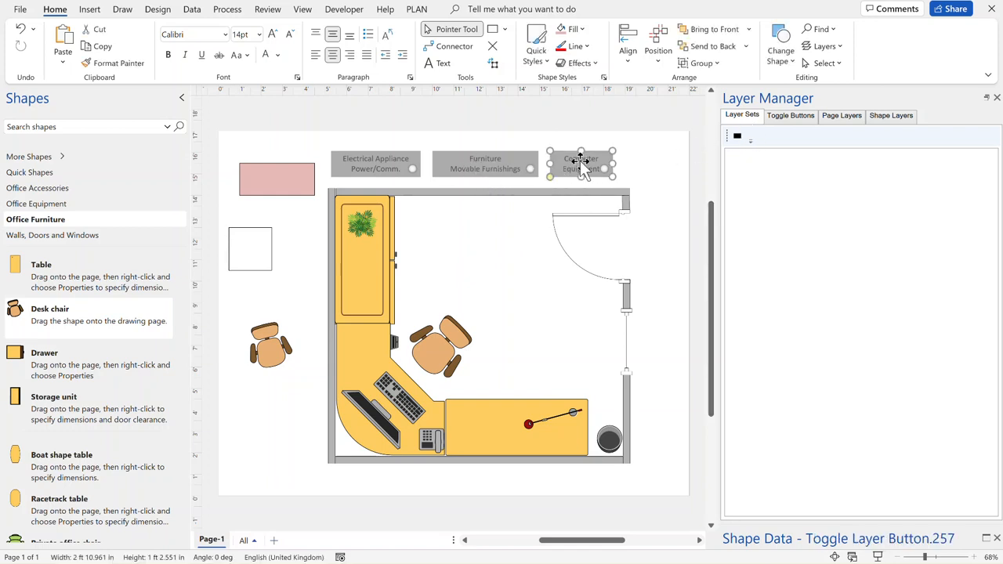
left_click(392, 169)
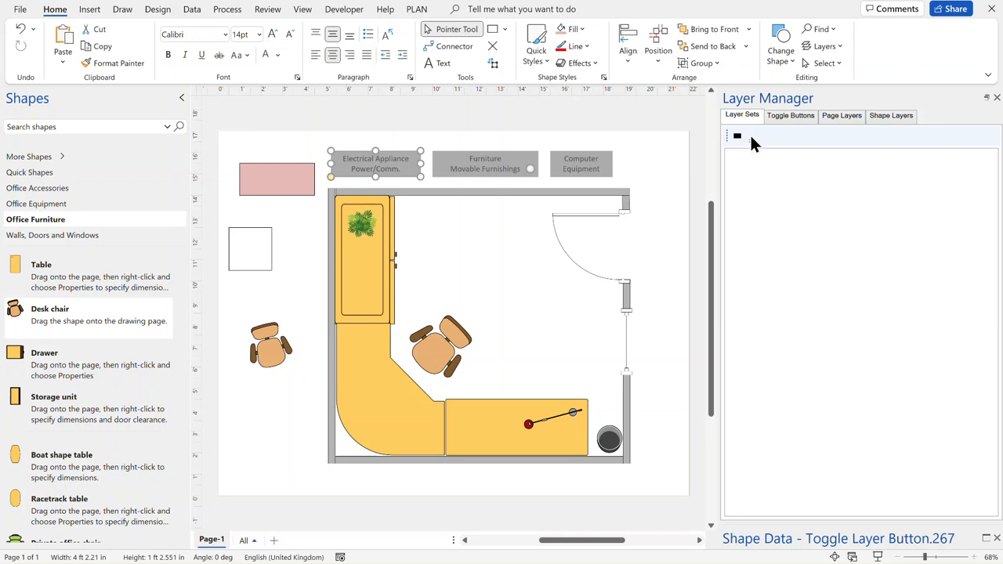
- Place a layer set button outside the room's lower-left corner and label it "No Equip"
left_click_drag(734, 133, 276, 446)
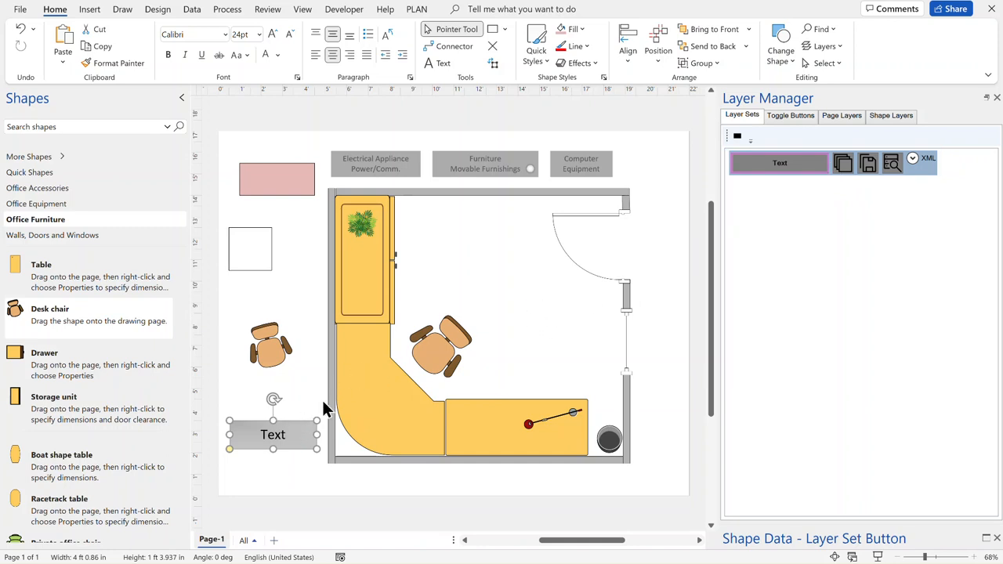
type("No Equip")
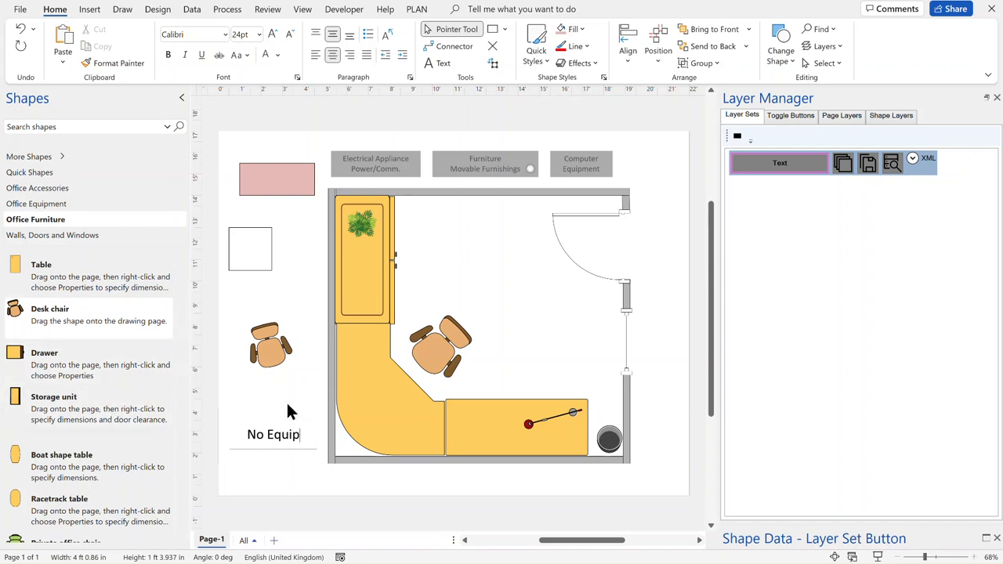
left_click(286, 409)
left_click(275, 440)
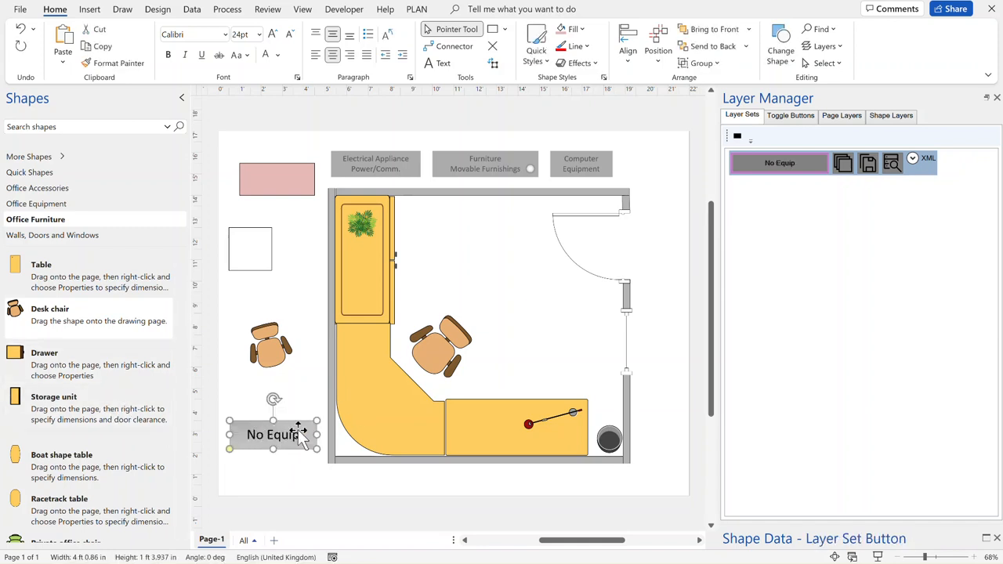
- Save the current layer settings to the "No Equip" layer set button and clear the selection
right_click(299, 429)
mouse_move(431, 220)
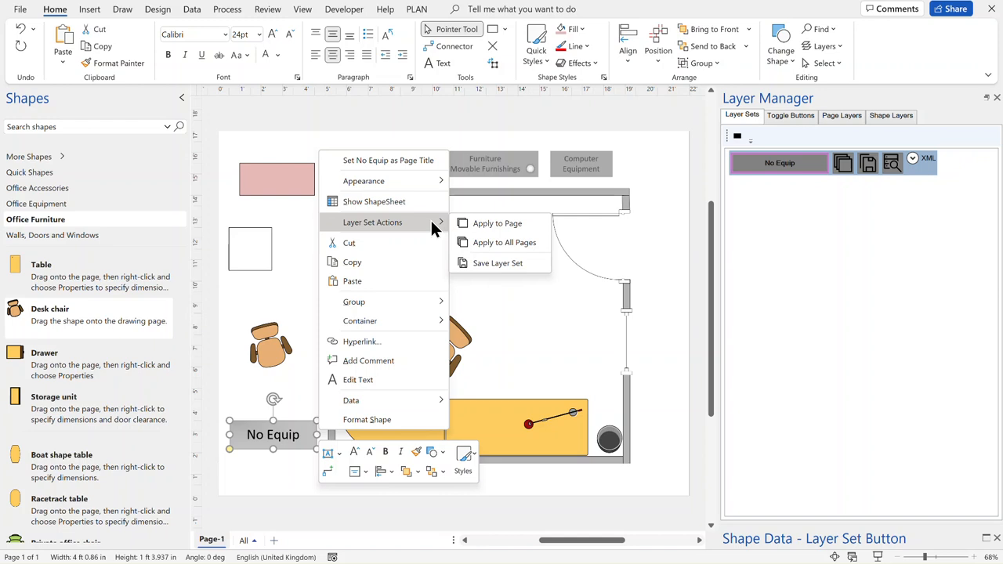
left_click(522, 264)
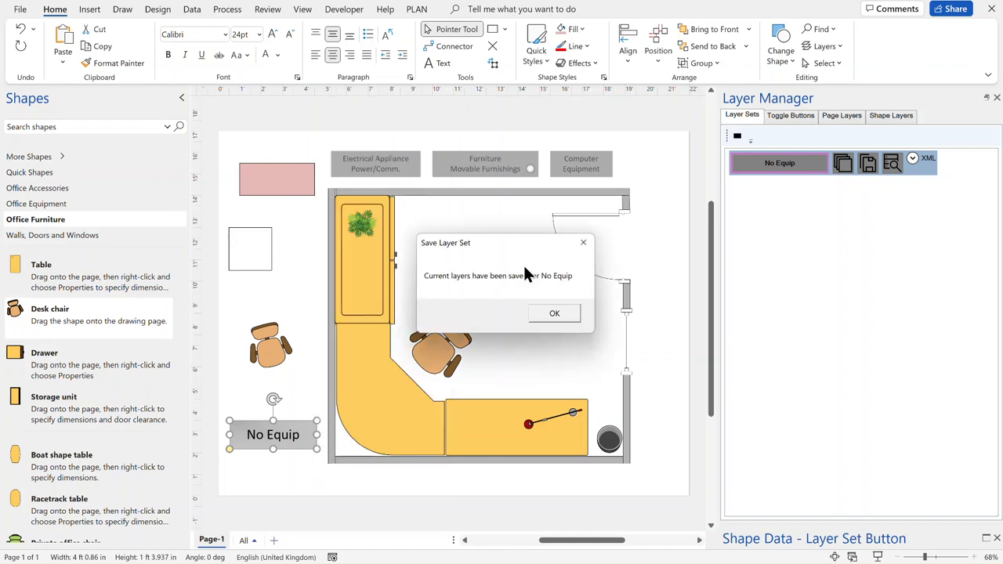
left_click(558, 315)
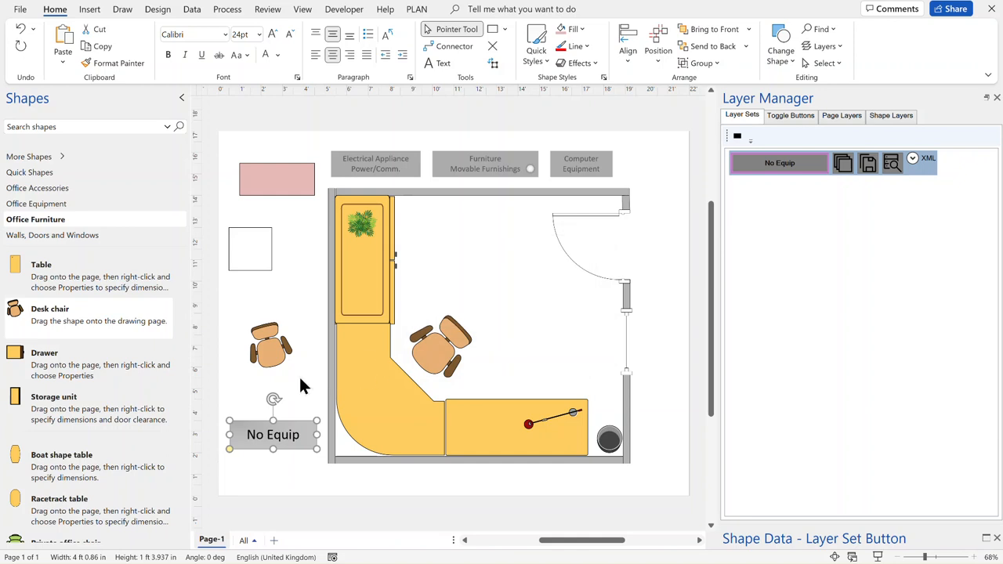
left_click(296, 410)
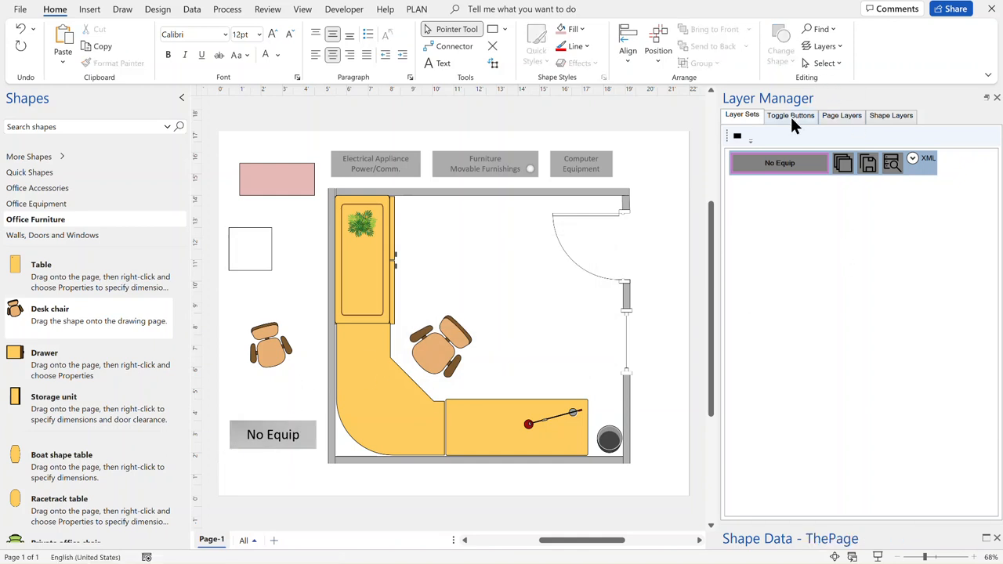
- Inspect the XML stored for the No Equip layer set, collapse it again, and select the No Equip button on the page
left_click(914, 160)
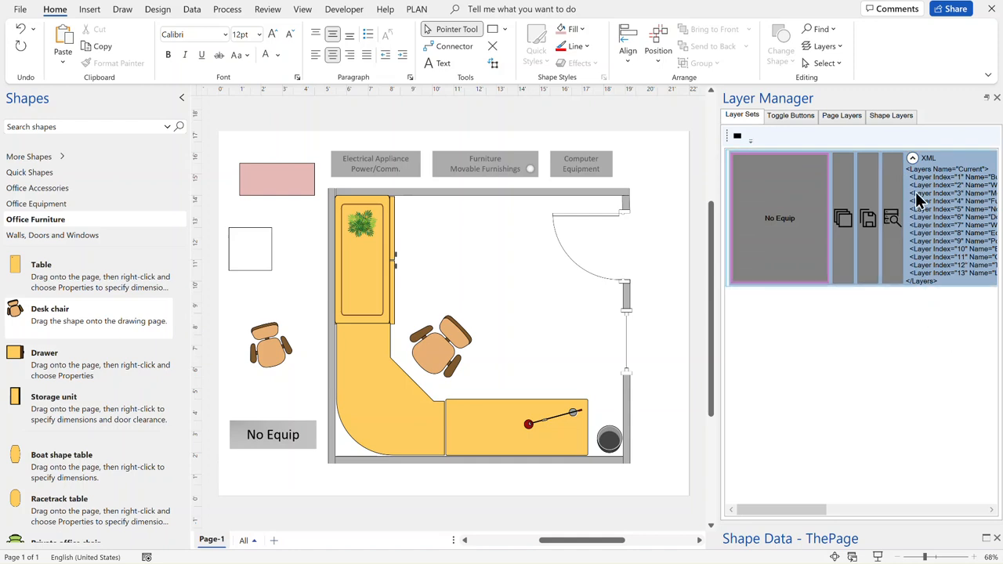
left_click(913, 160)
left_click(287, 439)
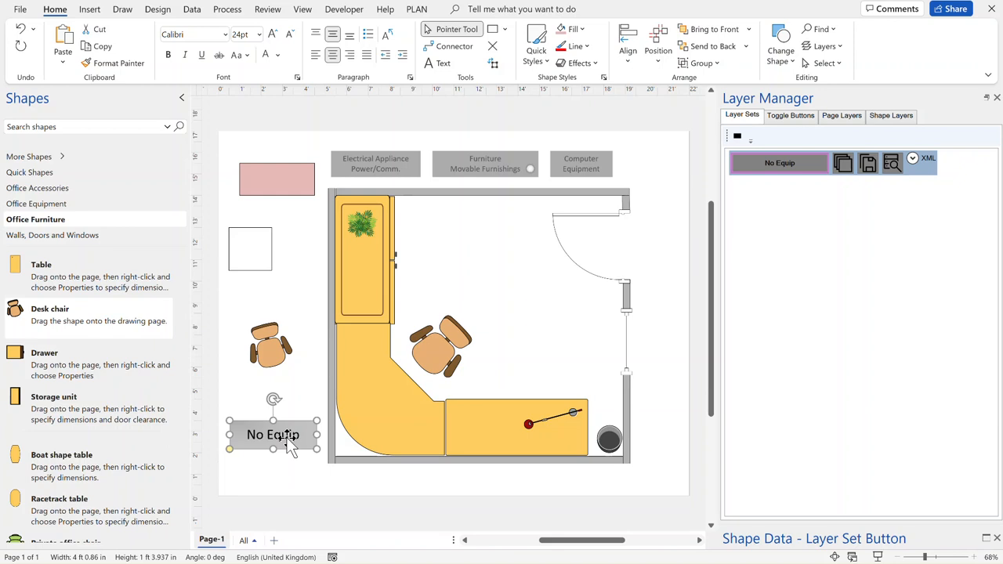
- Switch the Electrical Appliance and Power/Comm. and the Computer and Equipment layers back on with their toggle buttons
left_click(280, 378)
left_click(376, 163)
left_click(577, 171)
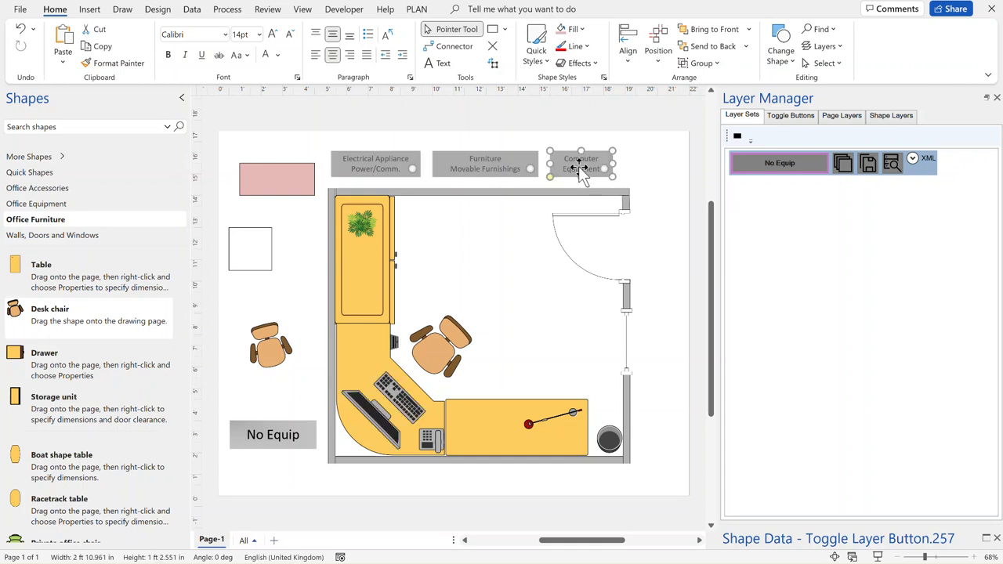
- Move the No Equip button slightly up and place a second layer set button below it labelled "With Equip"
left_click_drag(267, 453, 267, 423)
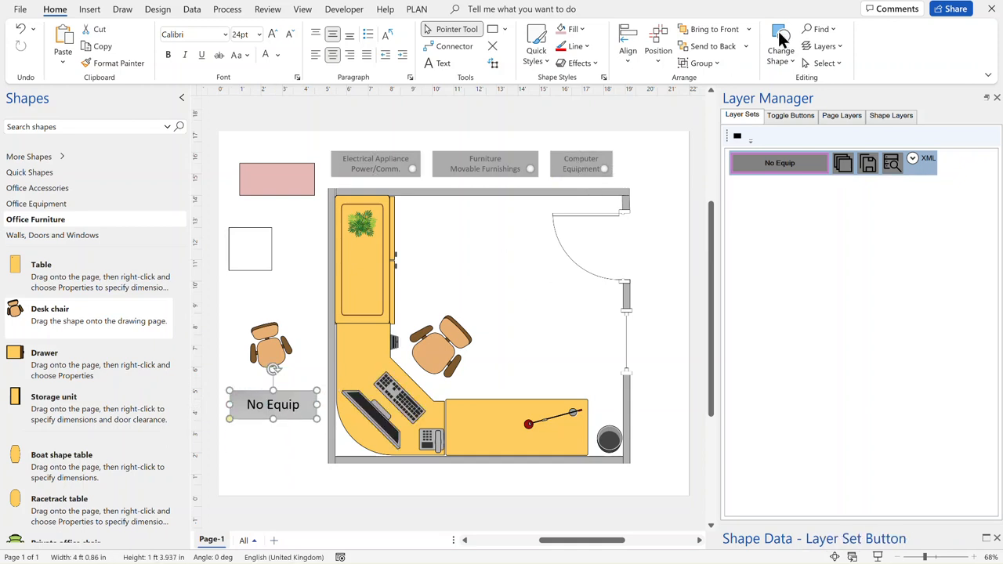
left_click_drag(209, 514, 271, 447)
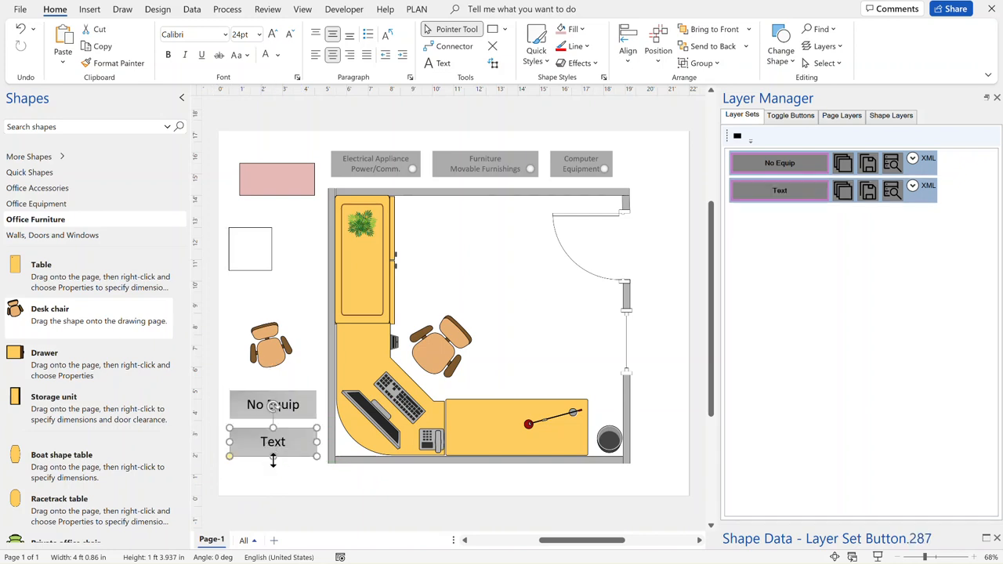
type("Wit")
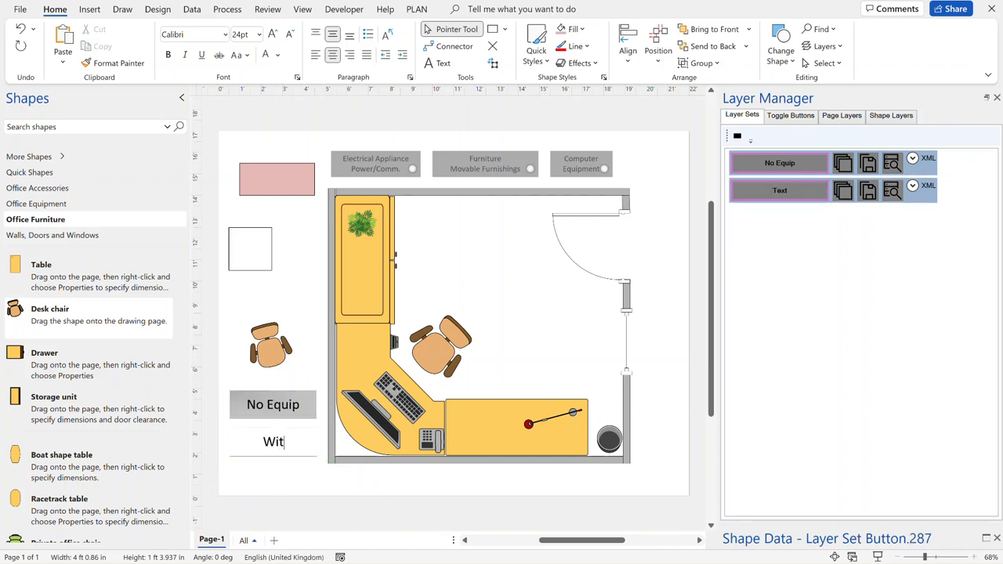
type("h Equip")
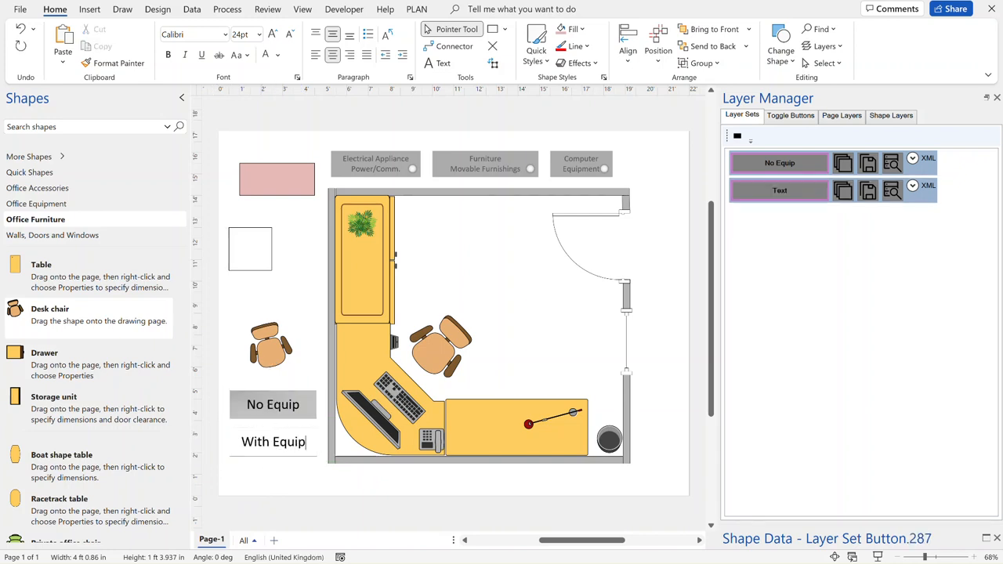
left_click(305, 369)
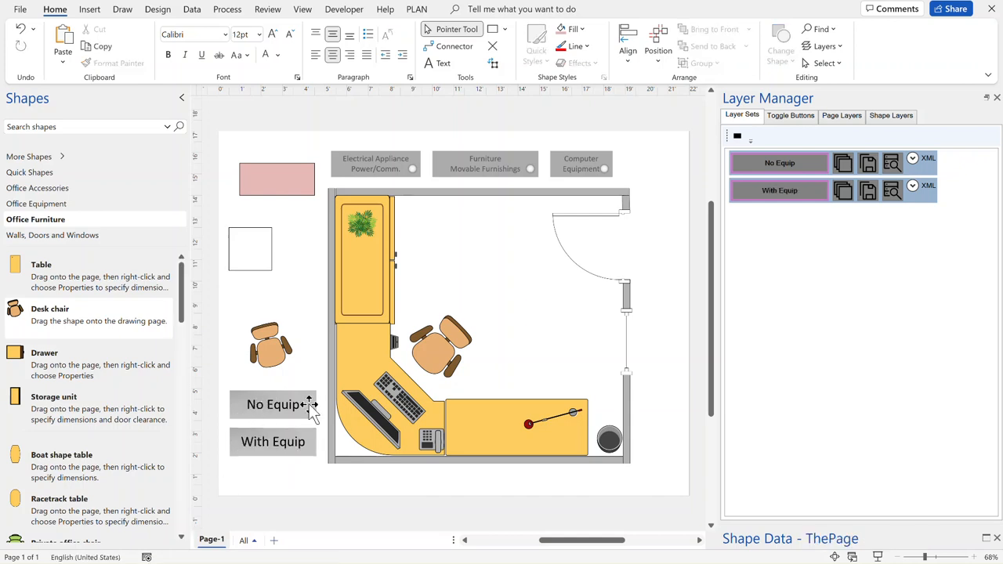
- Save the current layer settings to the "With Equip" layer set button and clear the selection
right_click(276, 441)
mouse_move(420, 237)
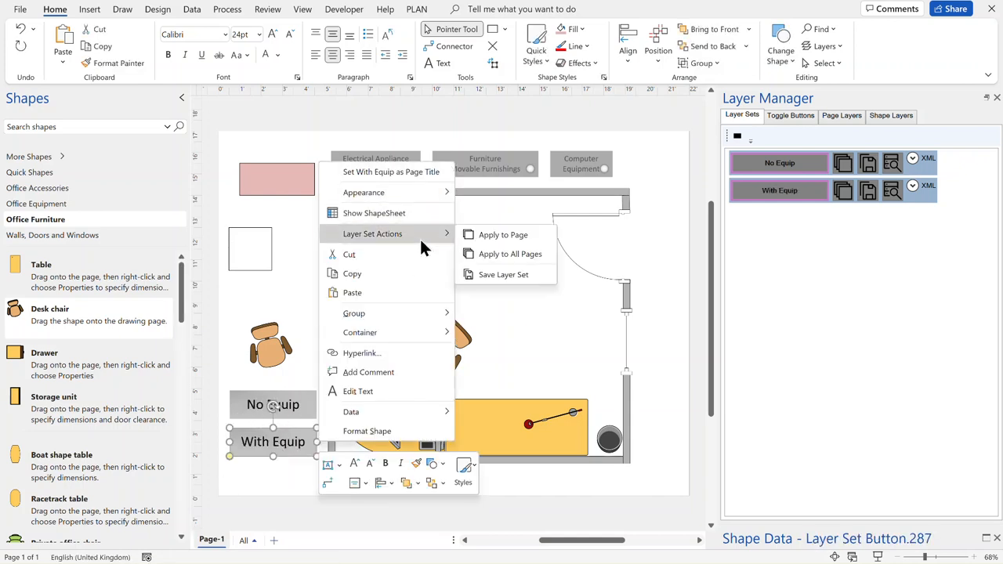
left_click(513, 276)
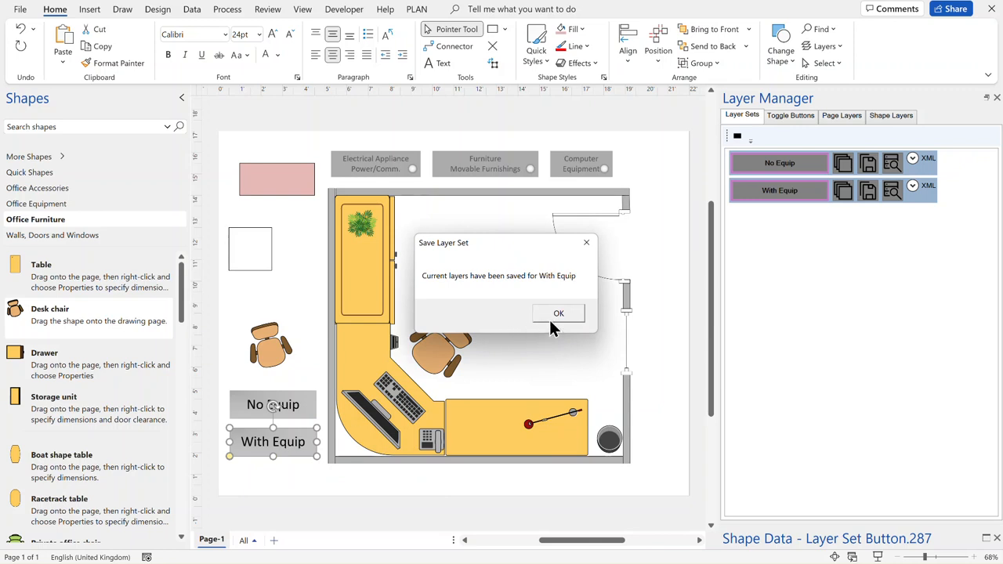
left_click(562, 315)
left_click(307, 480)
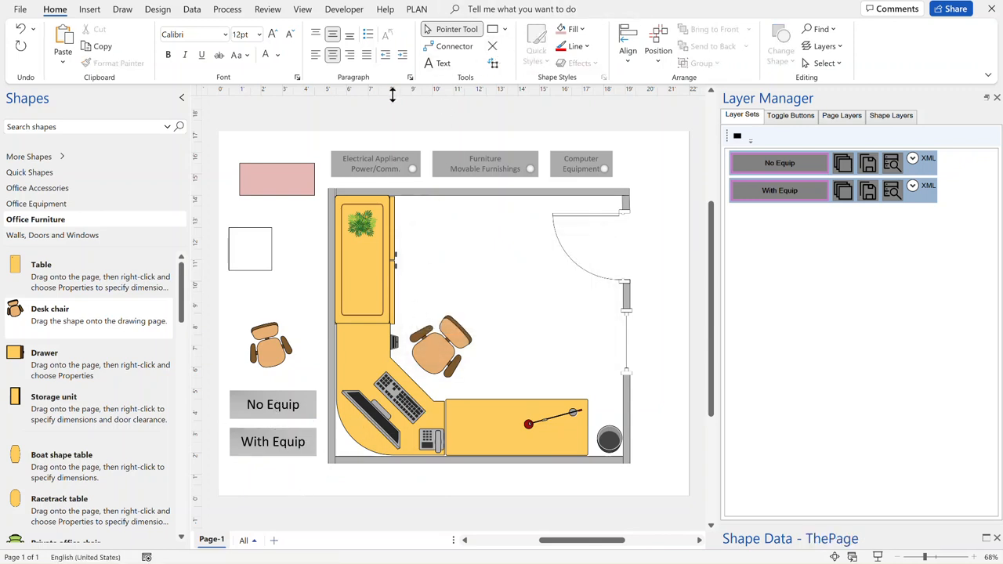
- Test the two layer set buttons by applying No Equip and With Equip alternately several times
left_click(267, 404)
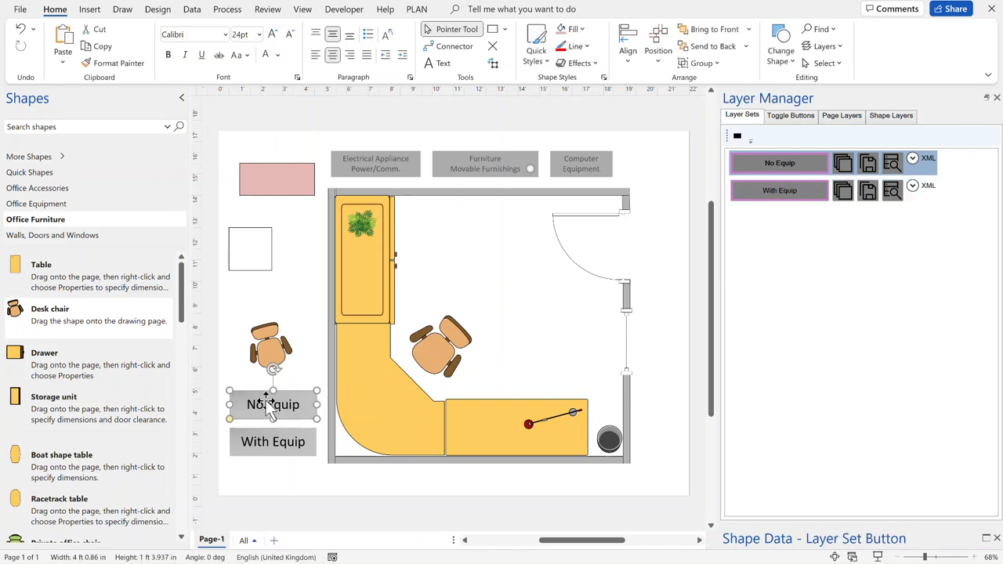
left_click(278, 442)
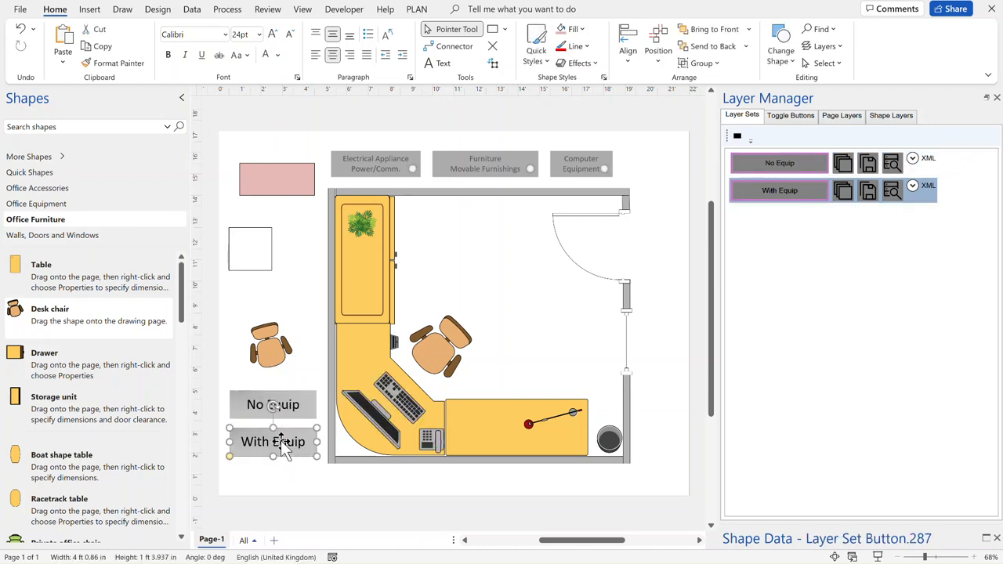
left_click(281, 404)
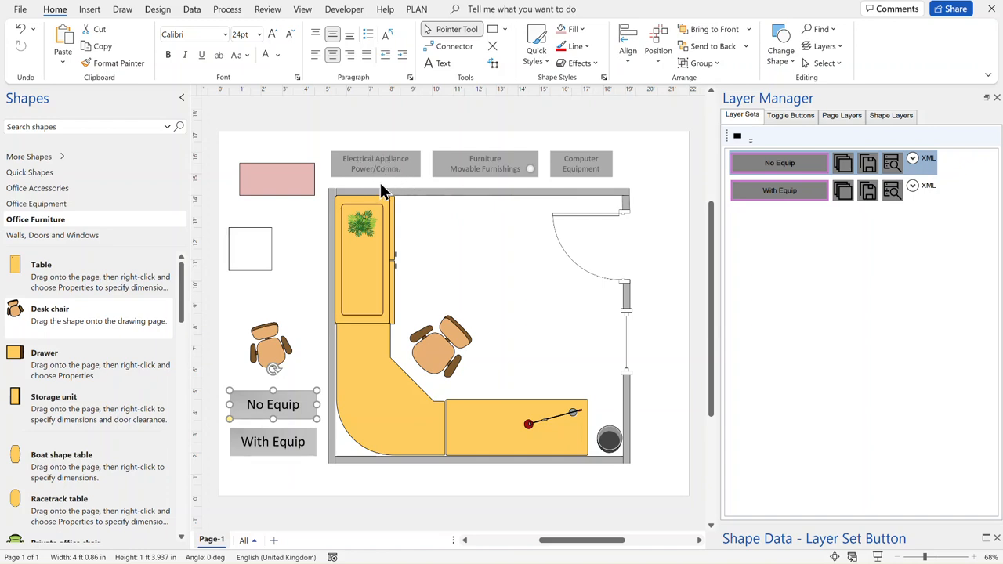
left_click(290, 444)
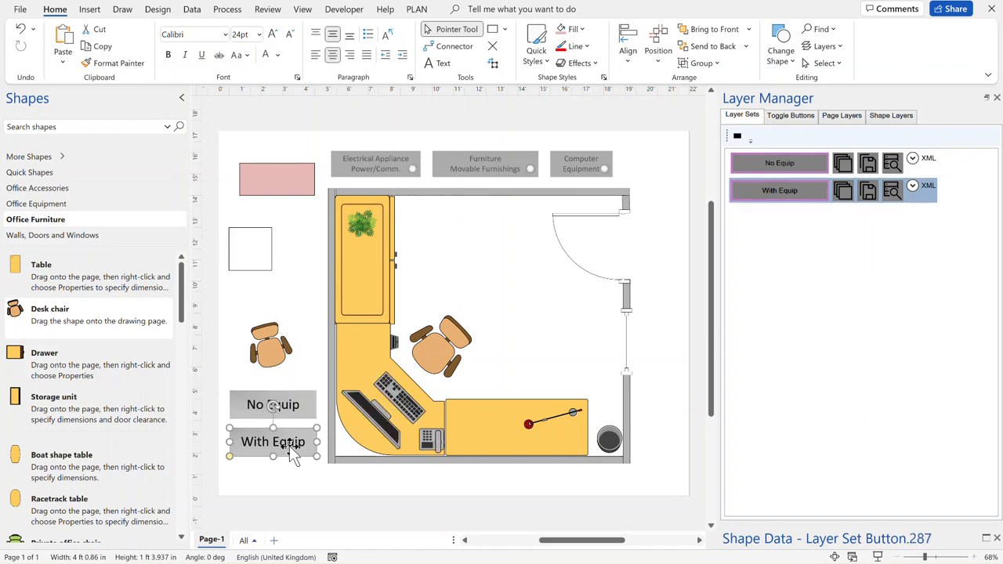
left_click(290, 406)
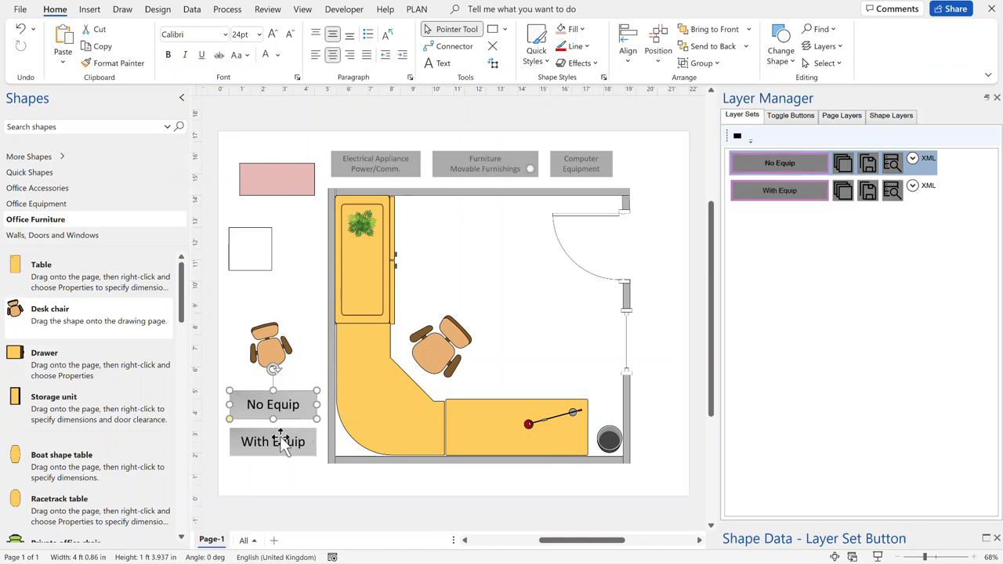
left_click(285, 442)
left_click(289, 413)
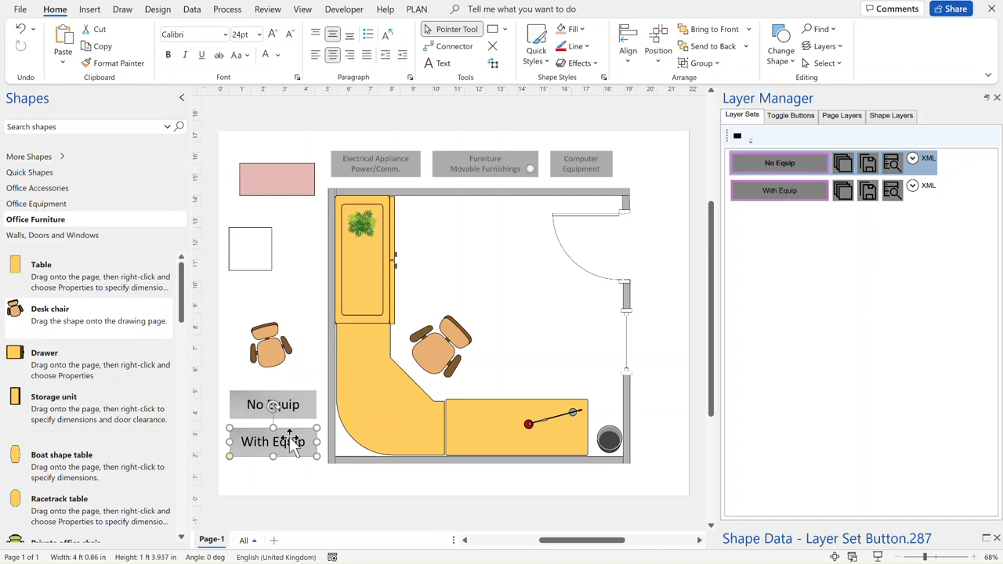
- Review the page layers' visibility, print, lock, snap and glue settings, and apply the With Equip layer set
left_click(842, 115)
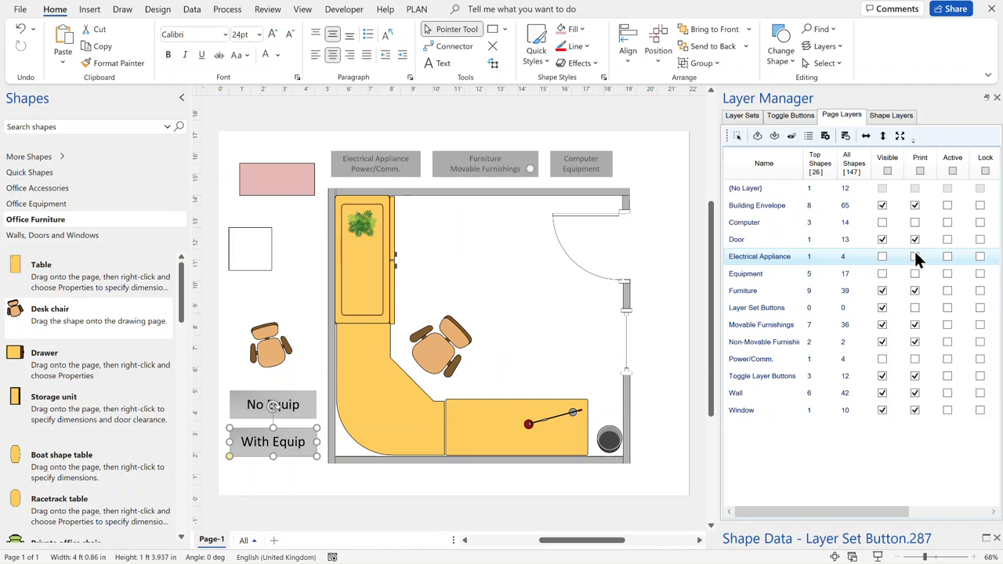
left_click_drag(832, 515, 954, 516)
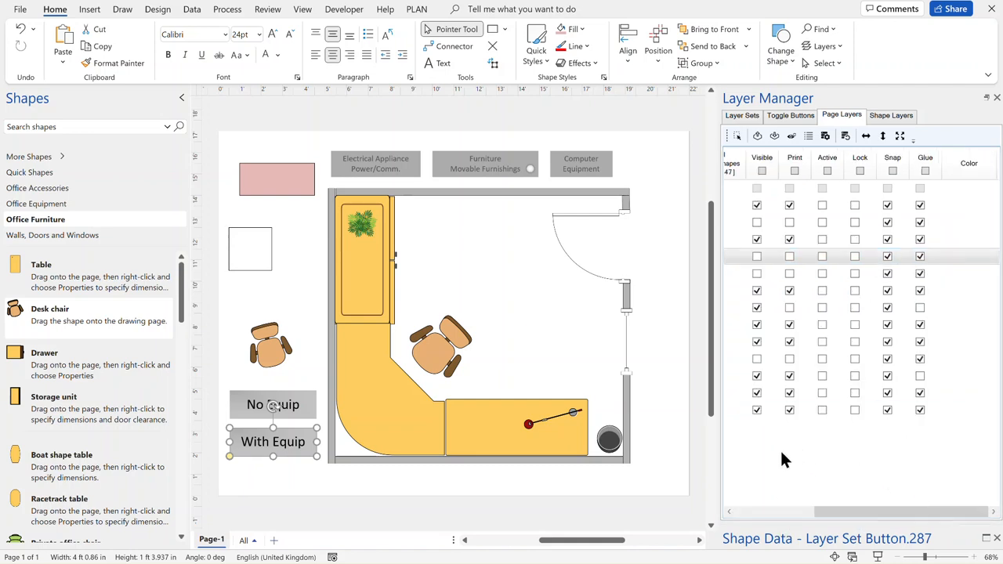
left_click(758, 514)
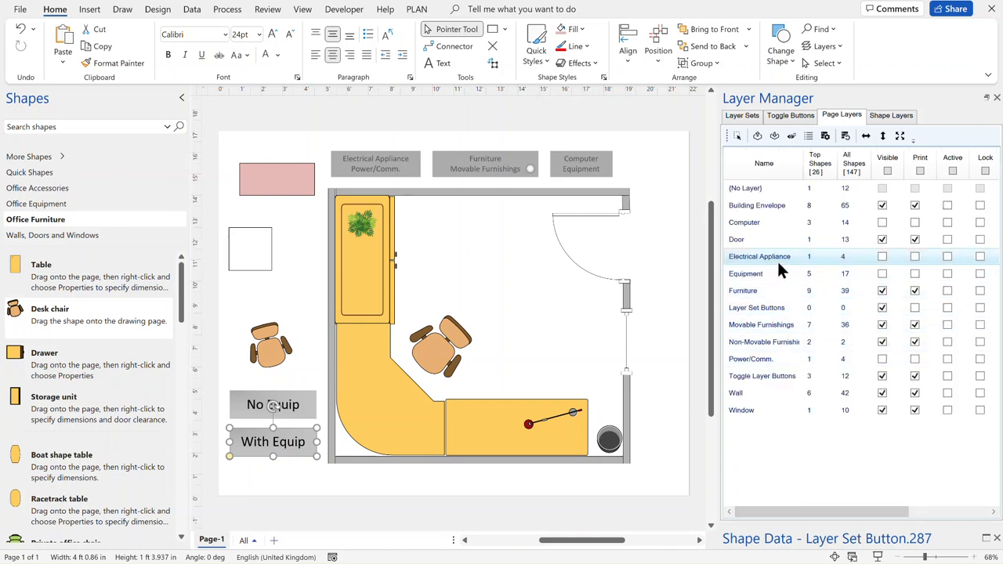
left_click(269, 465)
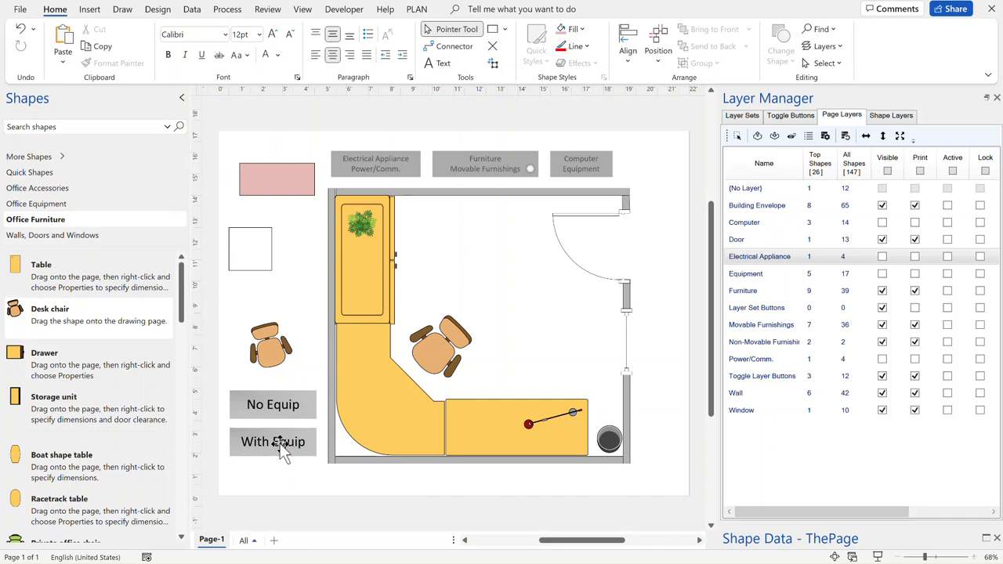
left_click(279, 449)
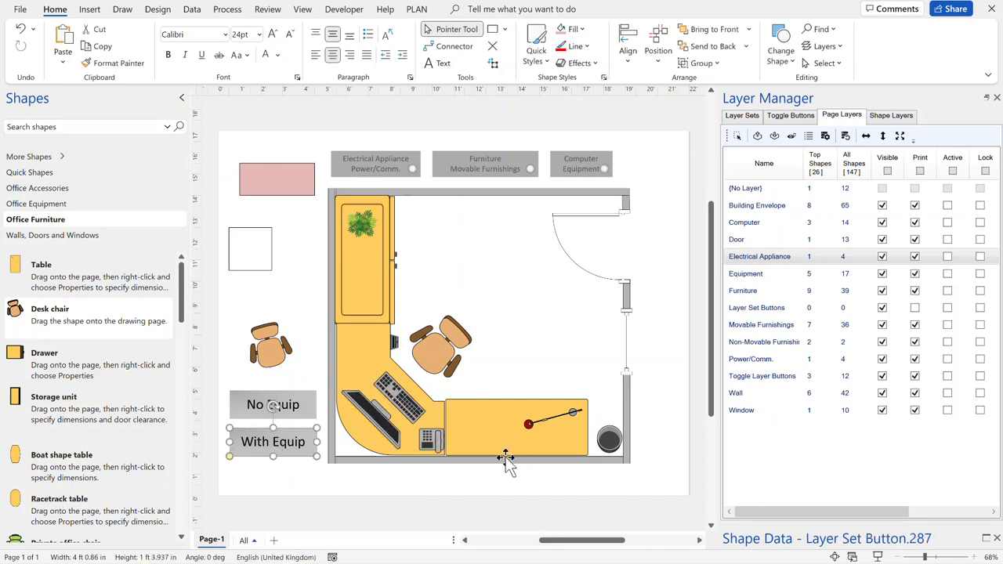
- Test whether the table, corner surface and casual table can be selected in the plan, and reselect the With Equip button
left_click(496, 420)
left_click(380, 329)
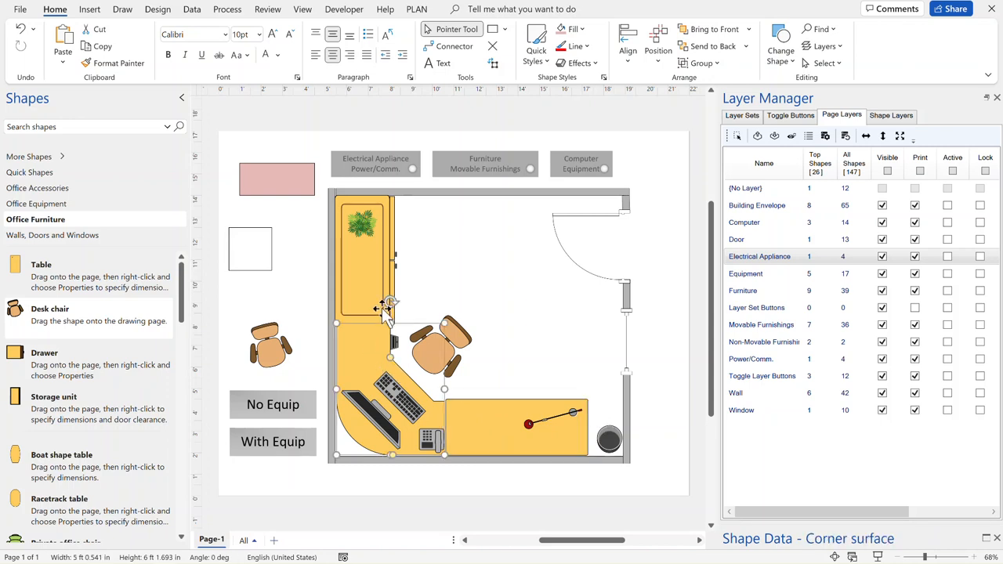
left_click(382, 287)
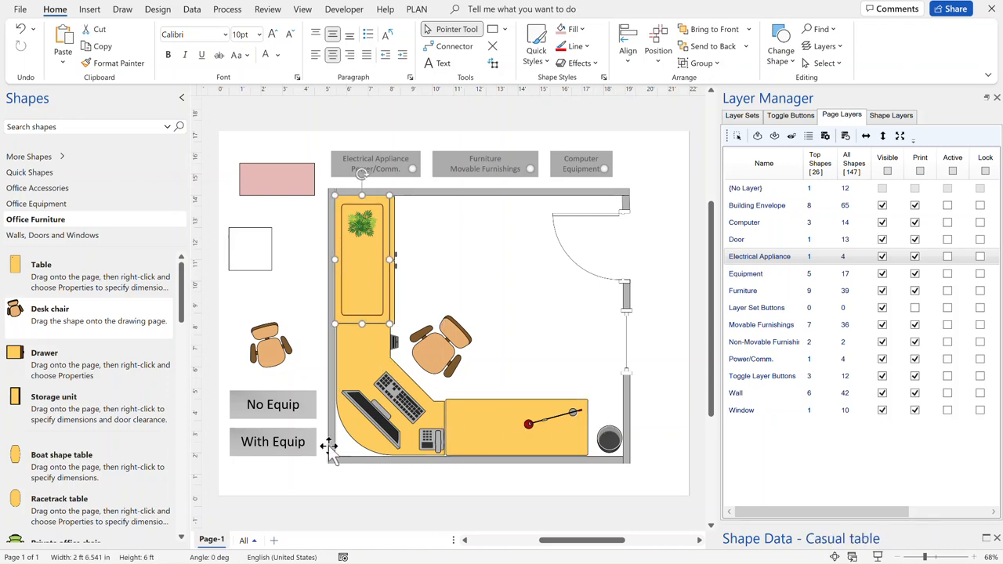
left_click(381, 424)
left_click(275, 447)
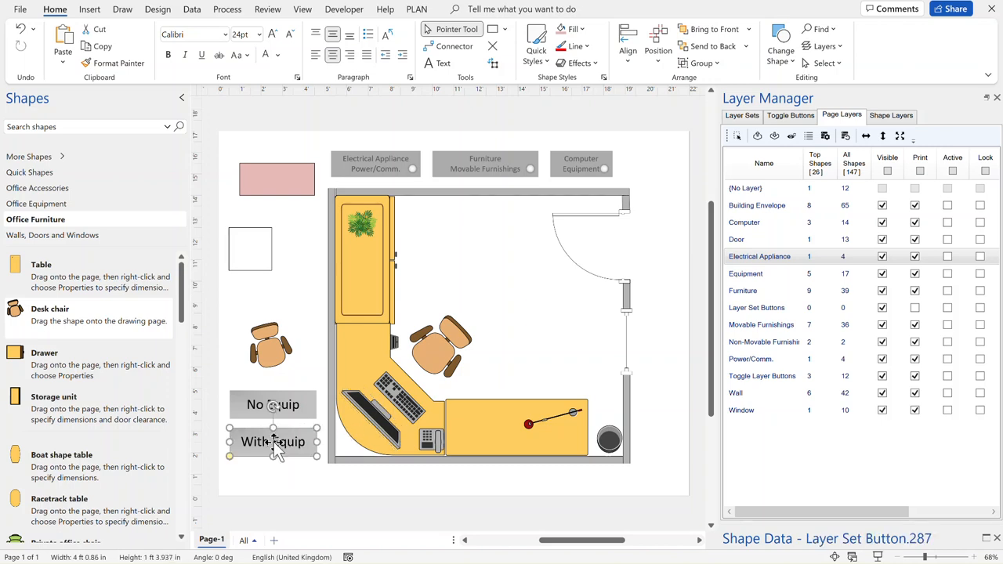
- Check the shape layer assignments of the table along the lower wall and of the With Equip button
left_click(490, 427)
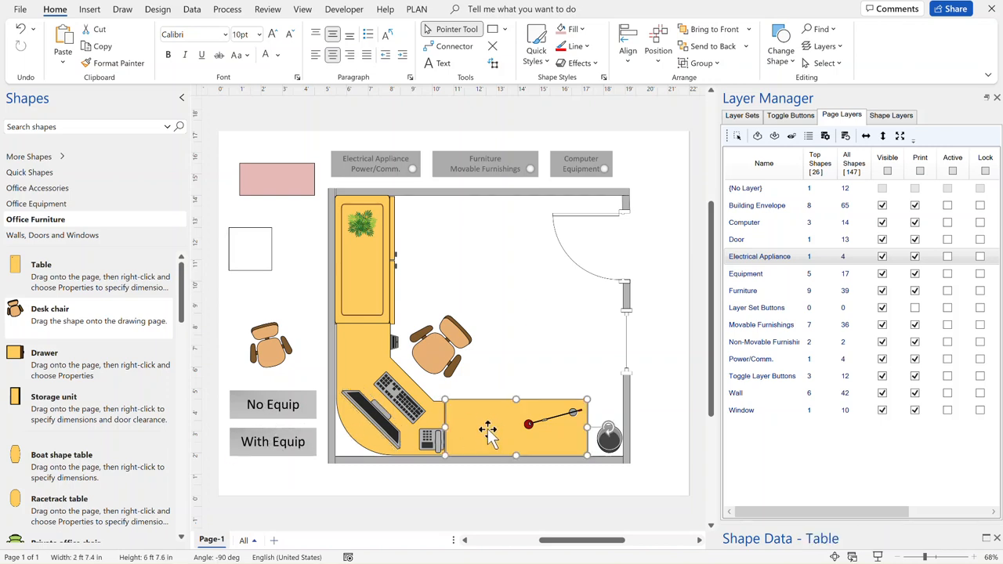
left_click(893, 117)
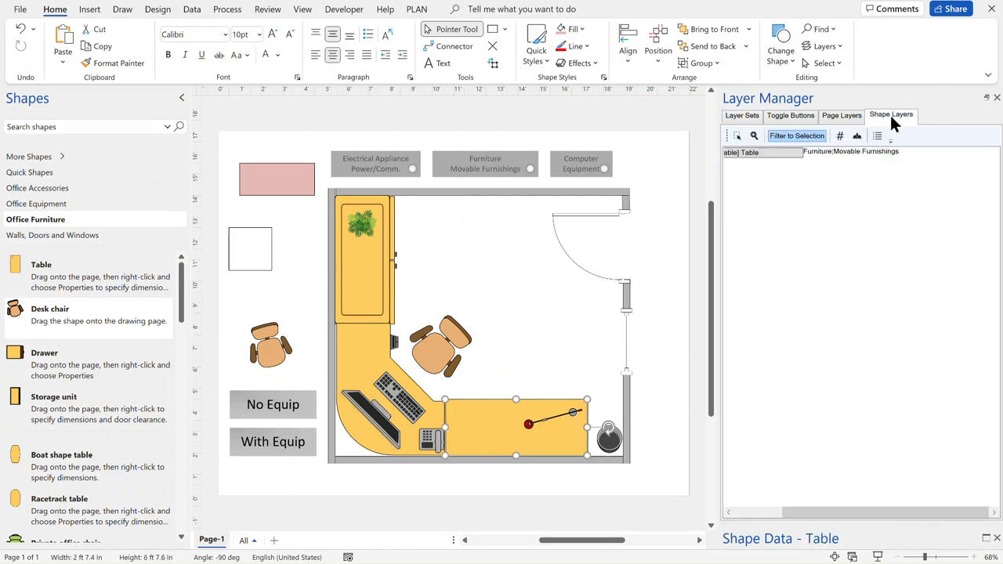
left_click_drag(802, 513, 746, 519)
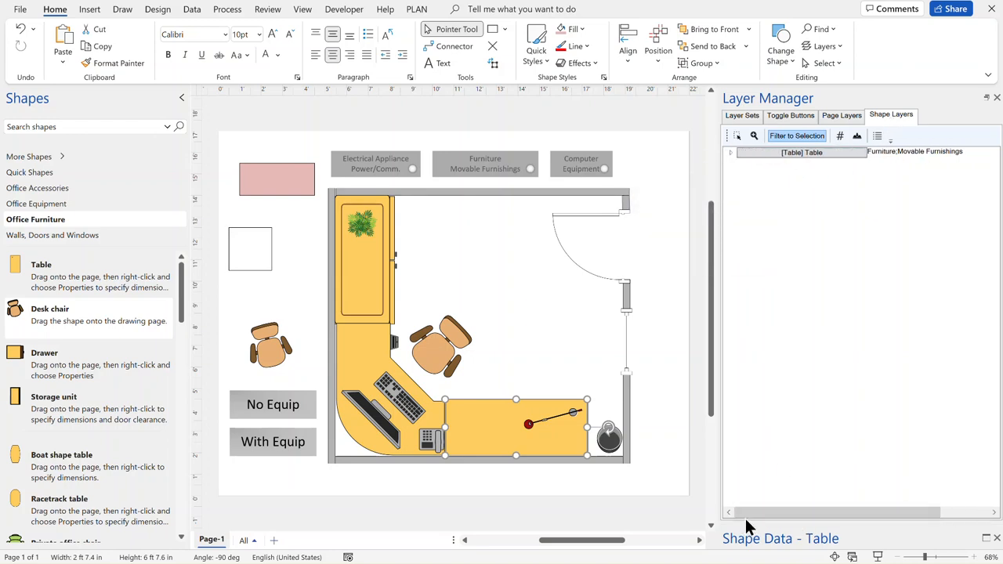
left_click(730, 151)
left_click(730, 152)
left_click(289, 447)
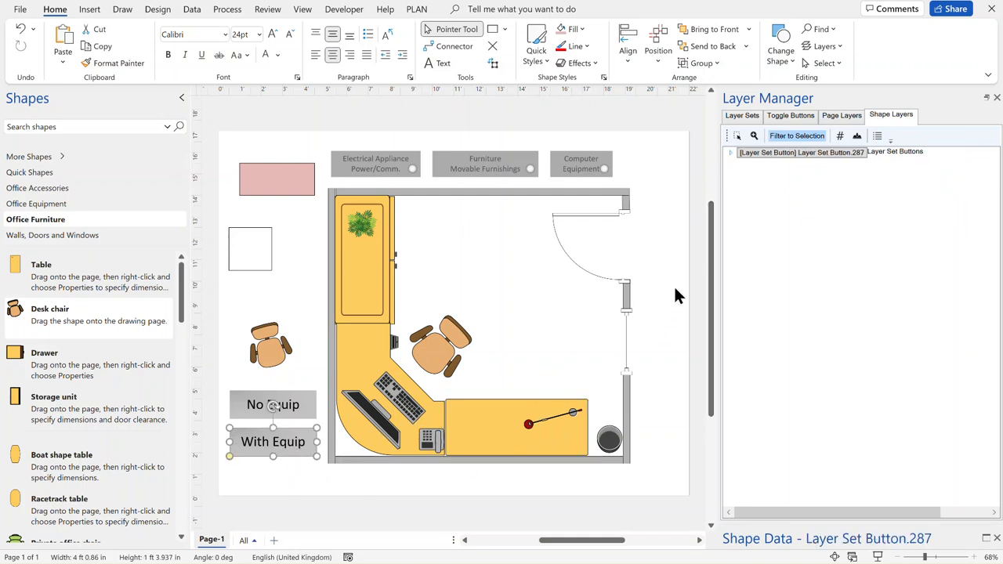
- Lock the Movable Furnishings, Non-Movable Furnishings and Furniture layers of the page
left_click(841, 116)
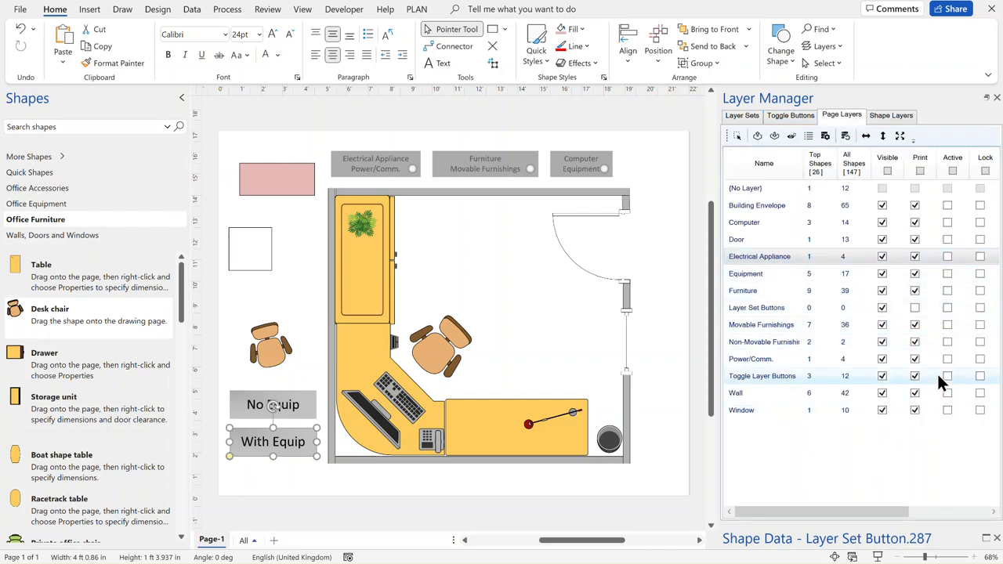
left_click(980, 326)
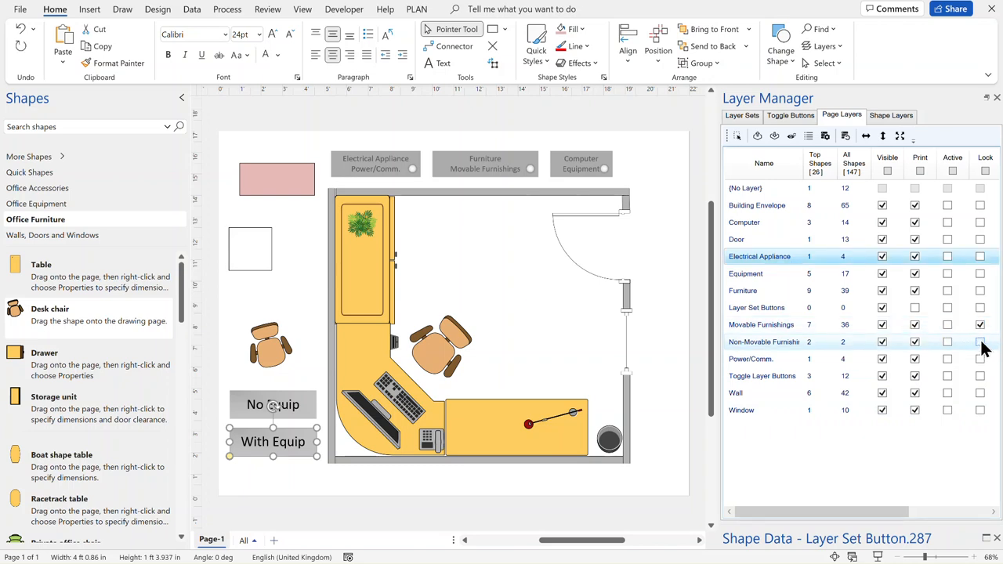
left_click(980, 343)
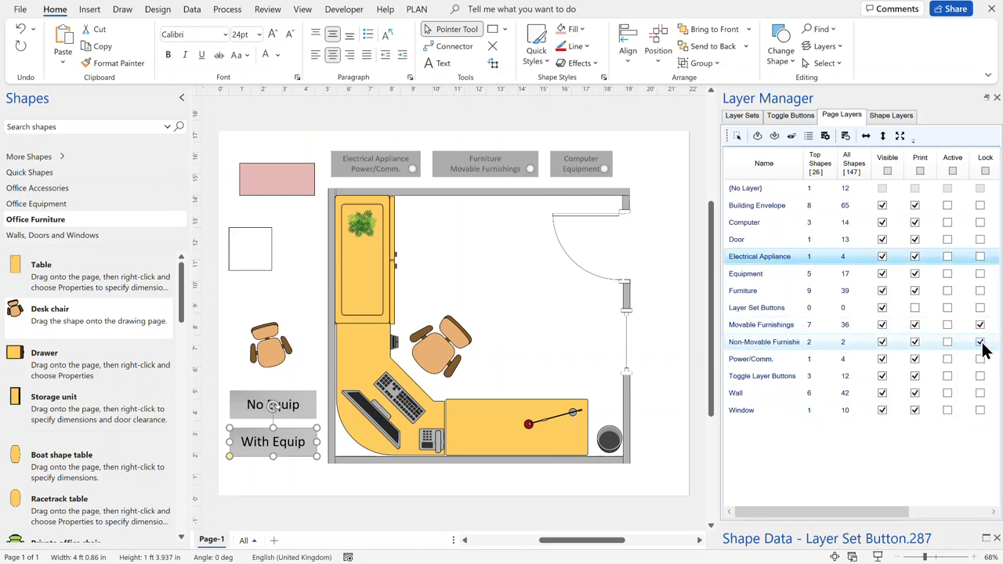
left_click(981, 291)
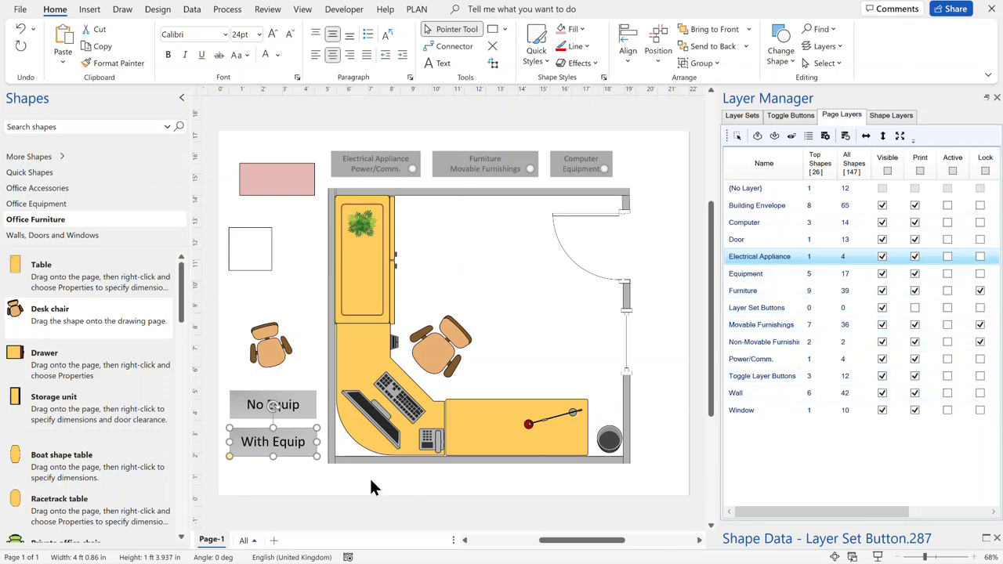
- Save the current layer settings, including the locks, to the With Equip layer set button and deselect it
right_click(290, 442)
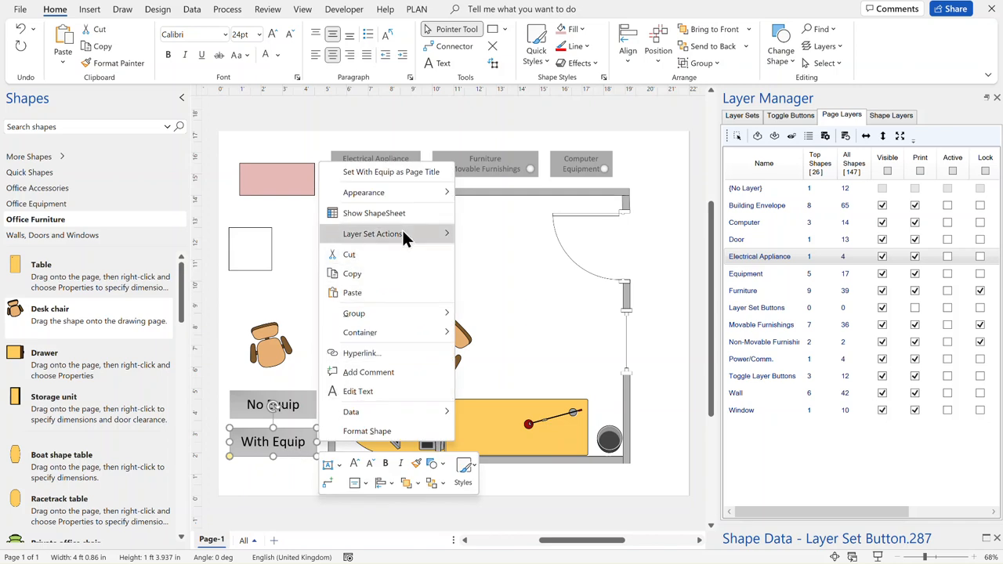
mouse_move(402, 233)
left_click(521, 273)
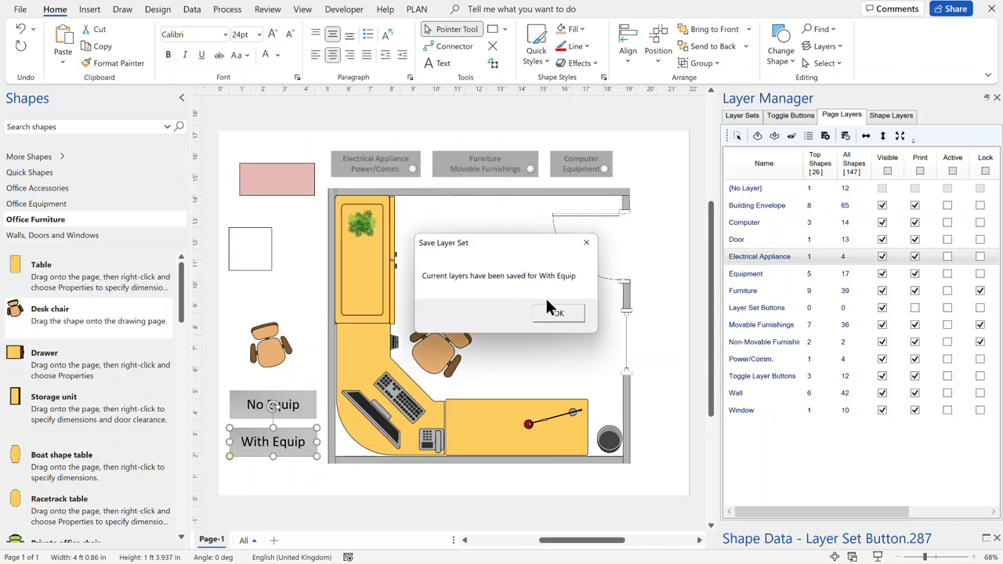
left_click(568, 317)
left_click(657, 375)
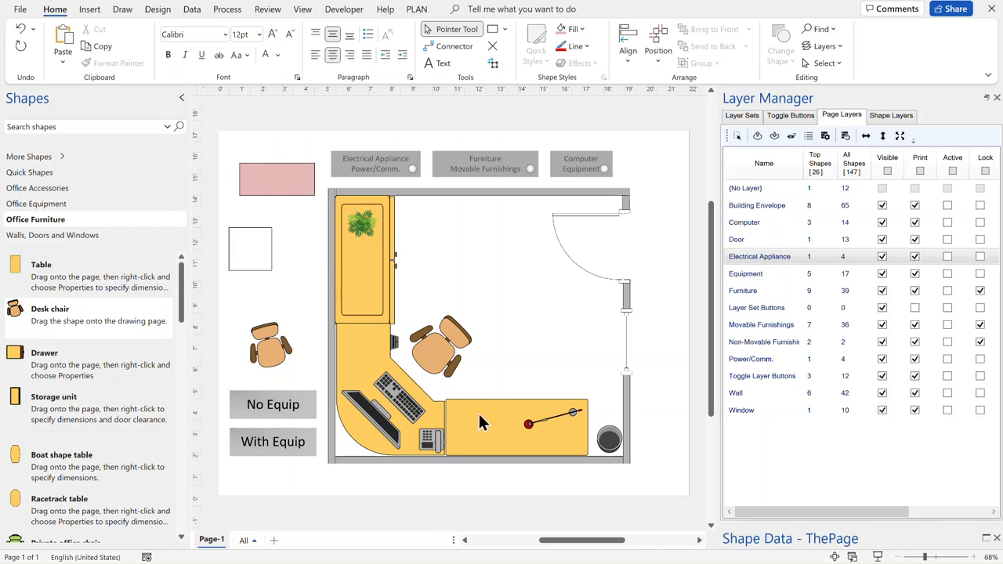
- Apply No Equip and With Equip in turn, testing table selection under each set and keyboard and monitor selection under With Equip
left_click(266, 414)
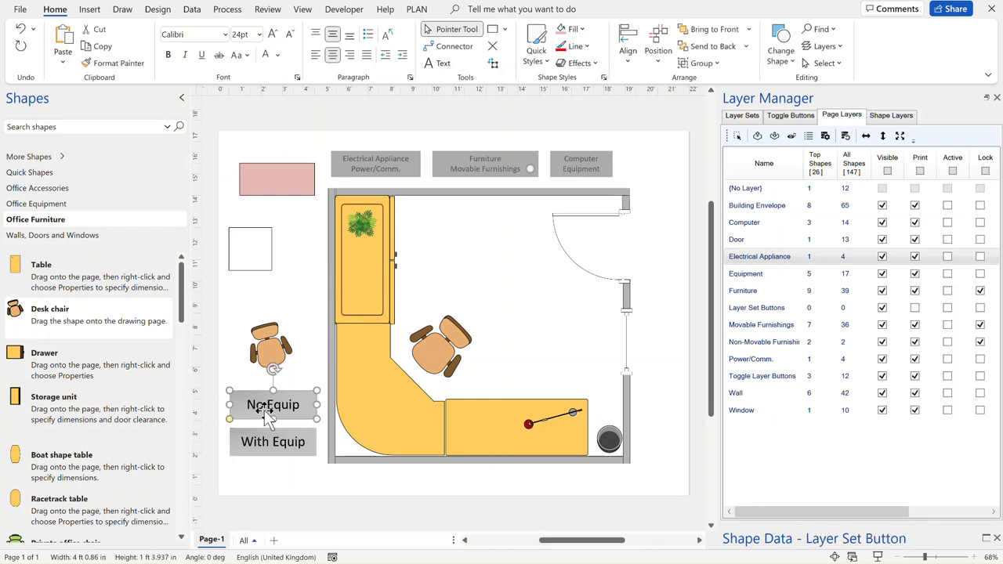
left_click(471, 426)
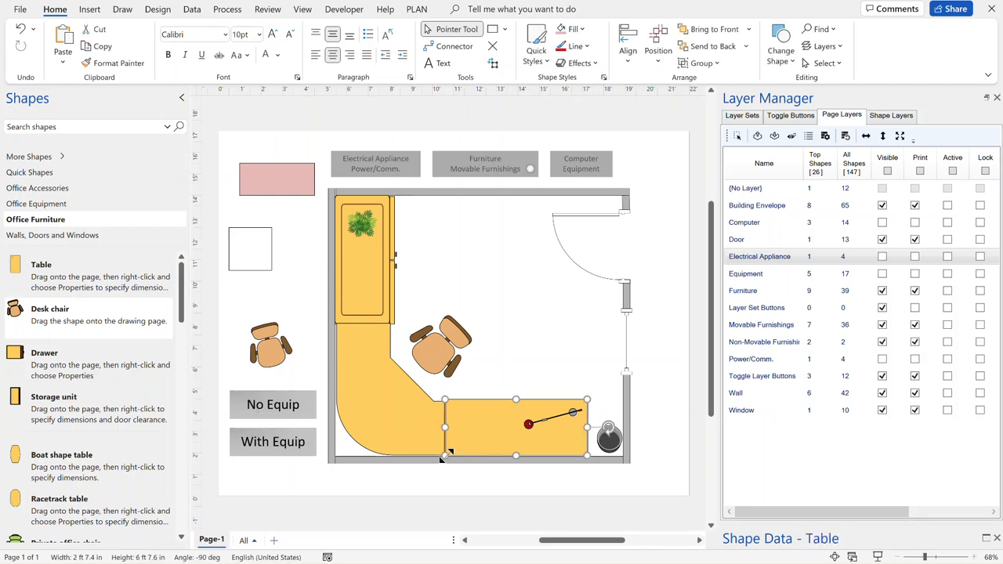
left_click(282, 448)
left_click(500, 437)
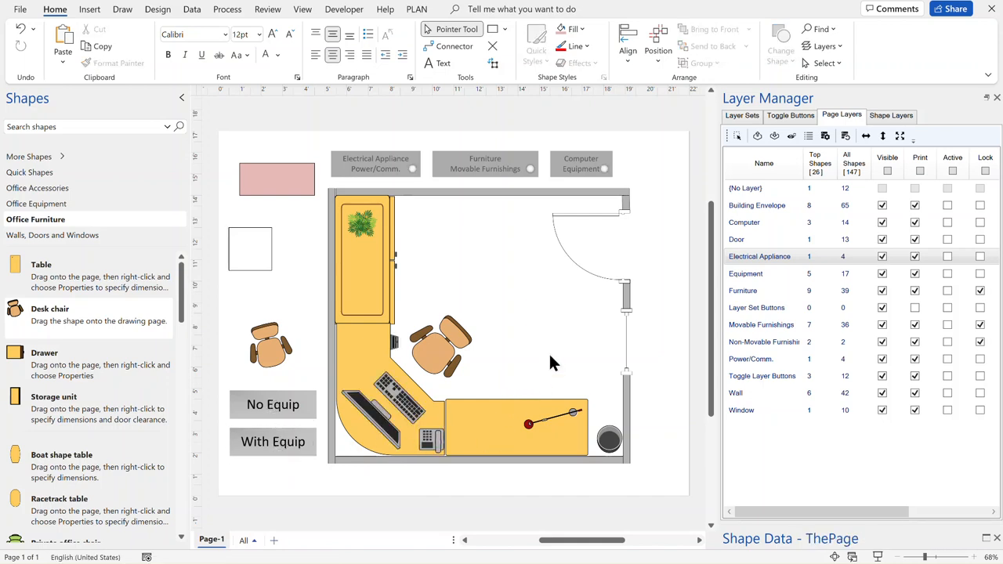
left_click(396, 403)
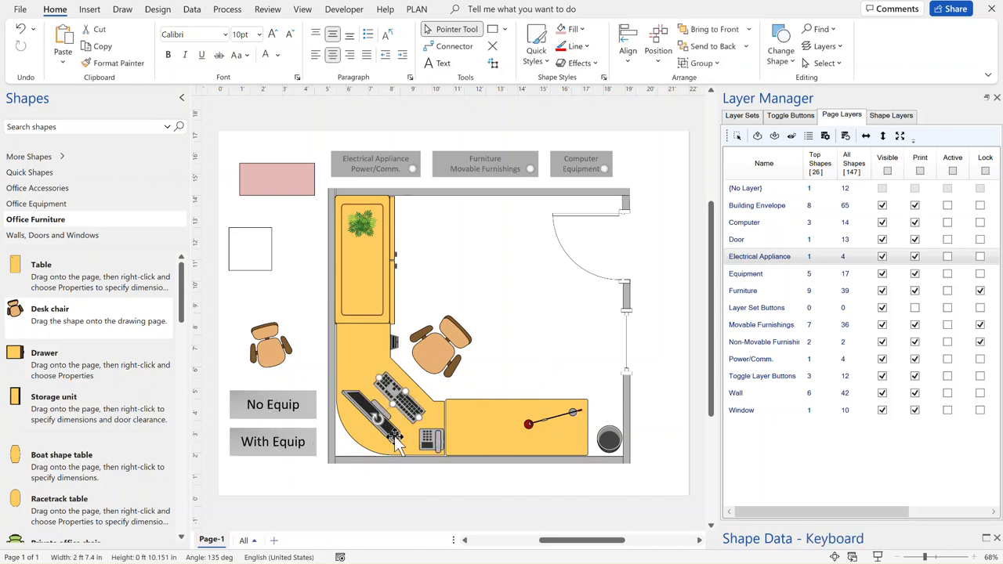
left_click(395, 437)
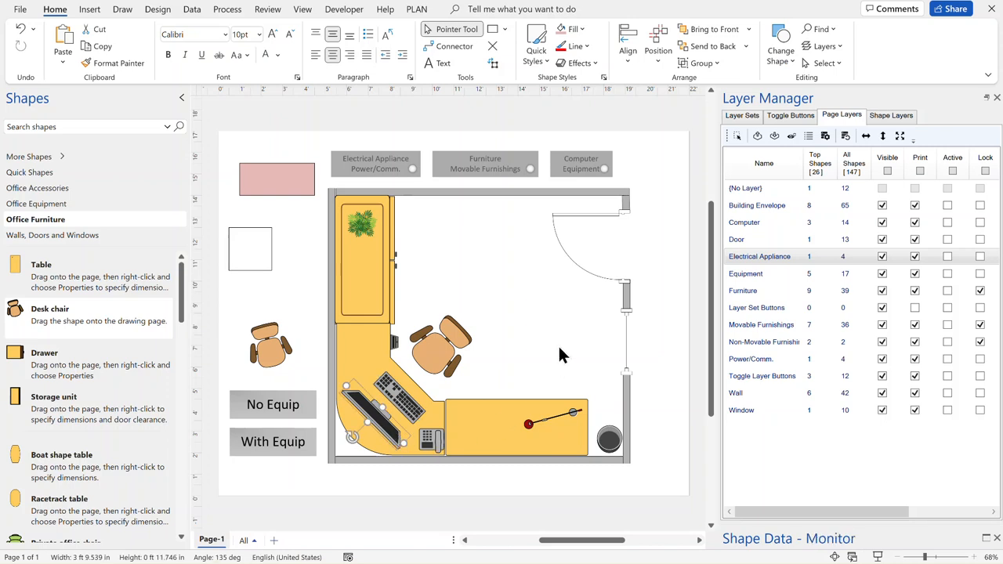
left_click(675, 318)
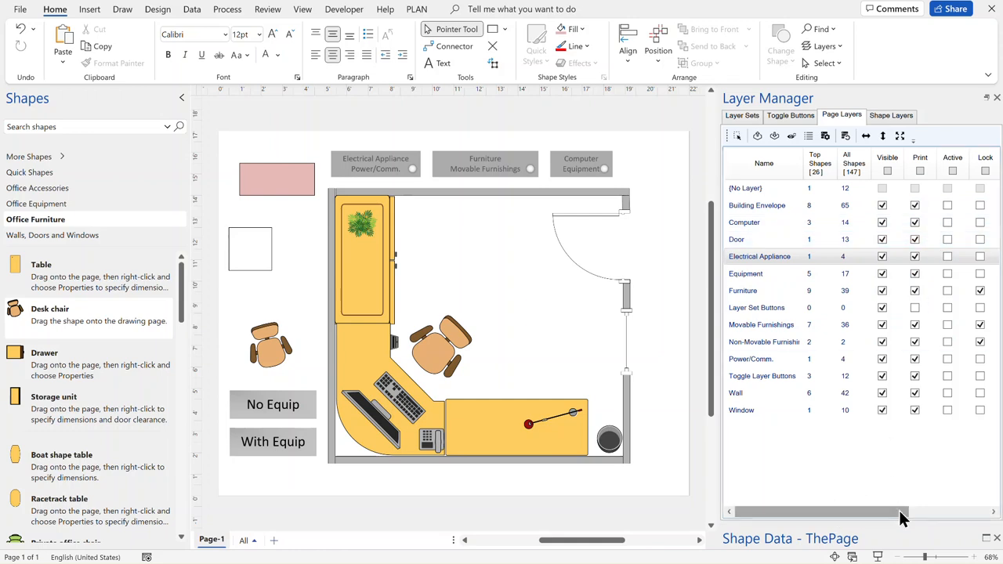
- Review the snap, glue and color columns of the page layers, reapply With Equip and test selecting the table along the lower wall
left_click(974, 512)
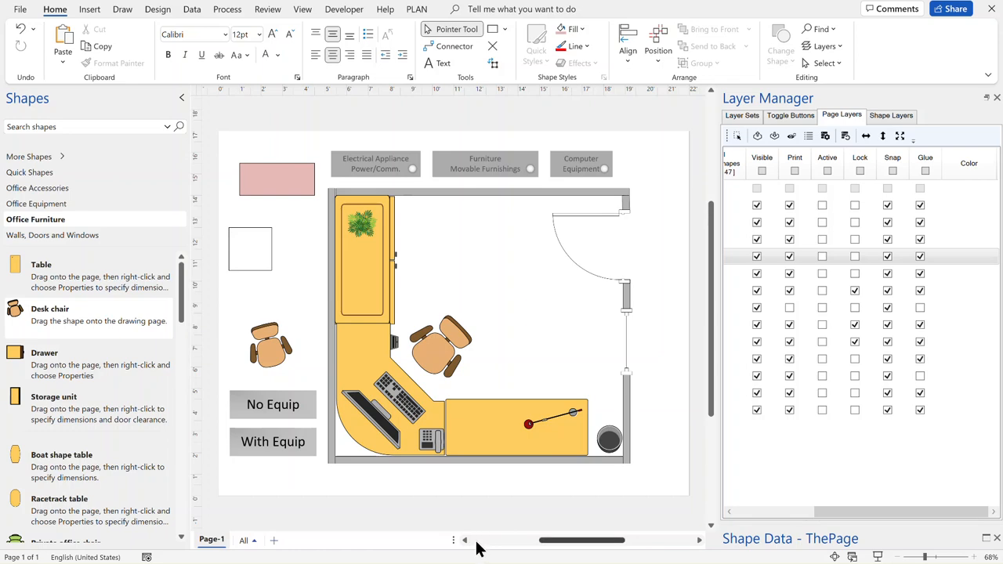
left_click(273, 442)
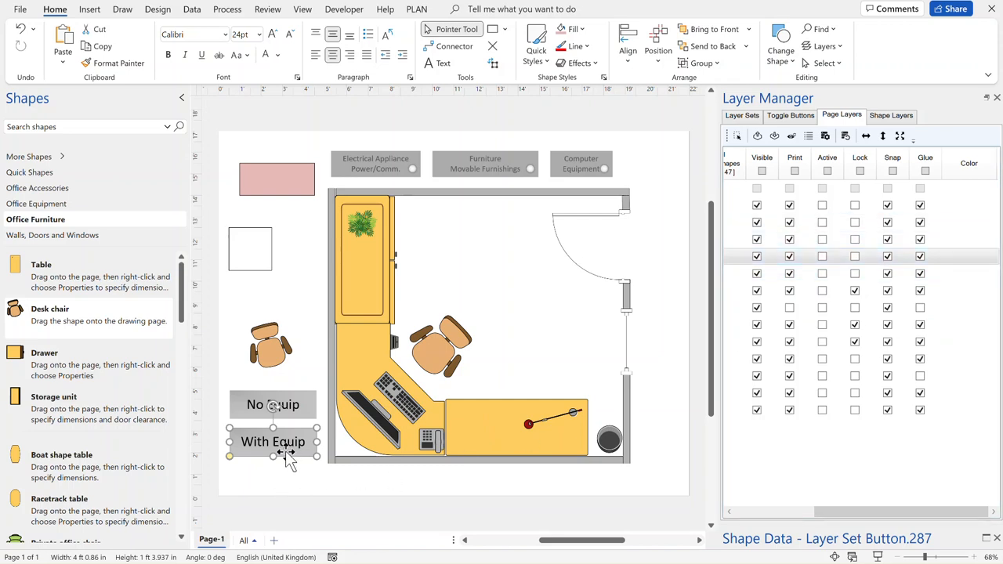
left_click(487, 408)
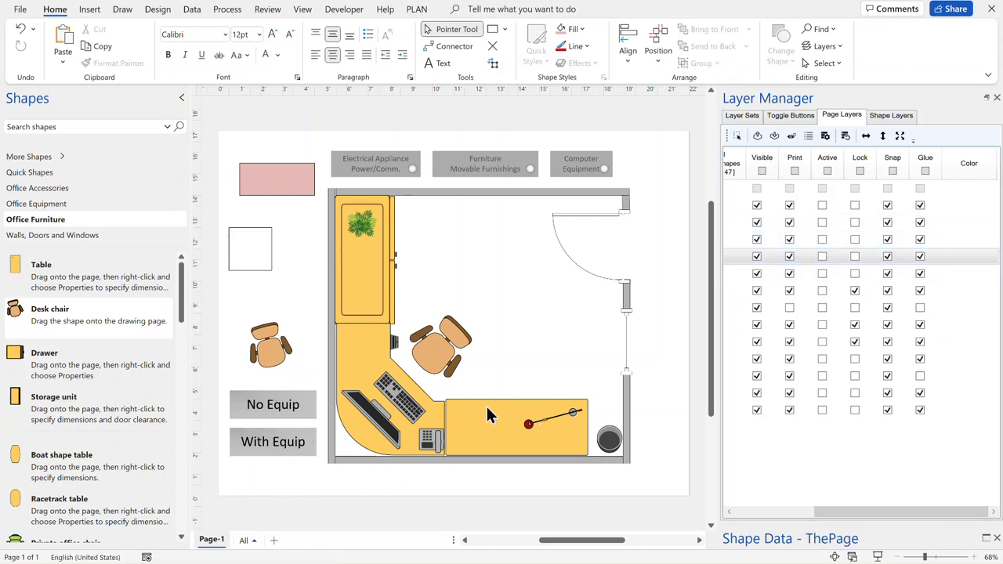
- Turn on layer color 19 for the Furniture, Movable Furnishings and Non-Movable Furnishings layers in the layer properties
left_click(284, 447)
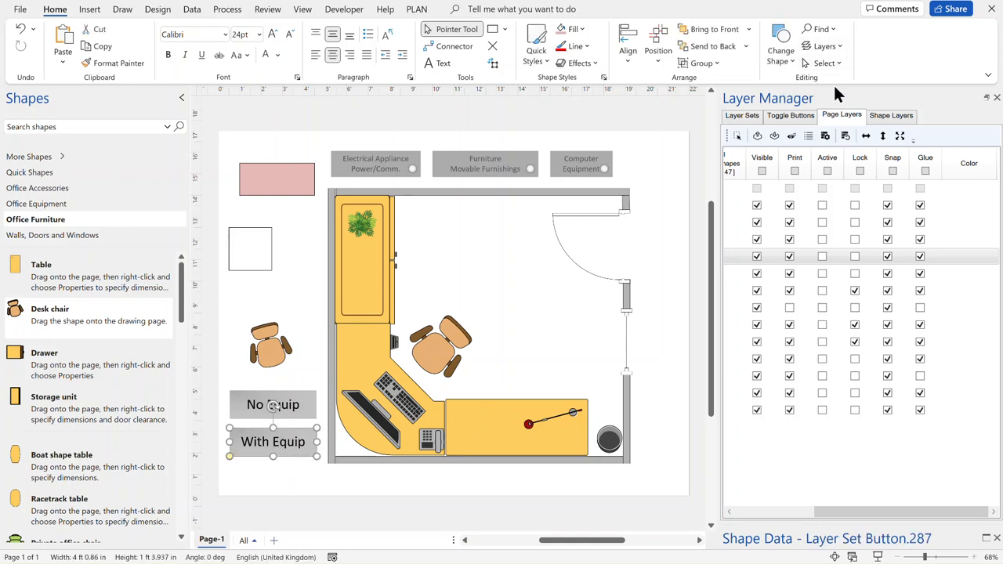
left_click(808, 137)
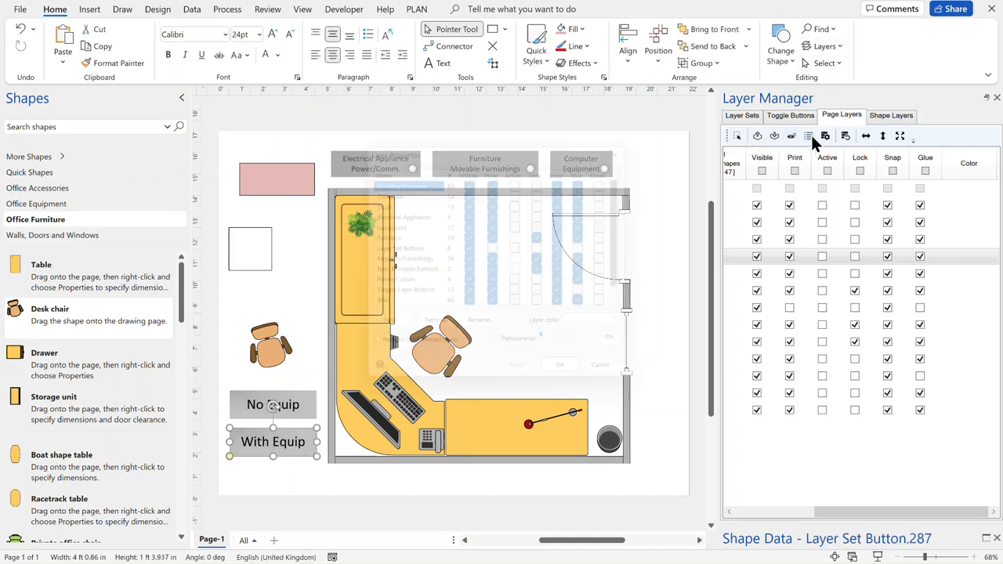
left_click_drag(580, 141, 639, 150)
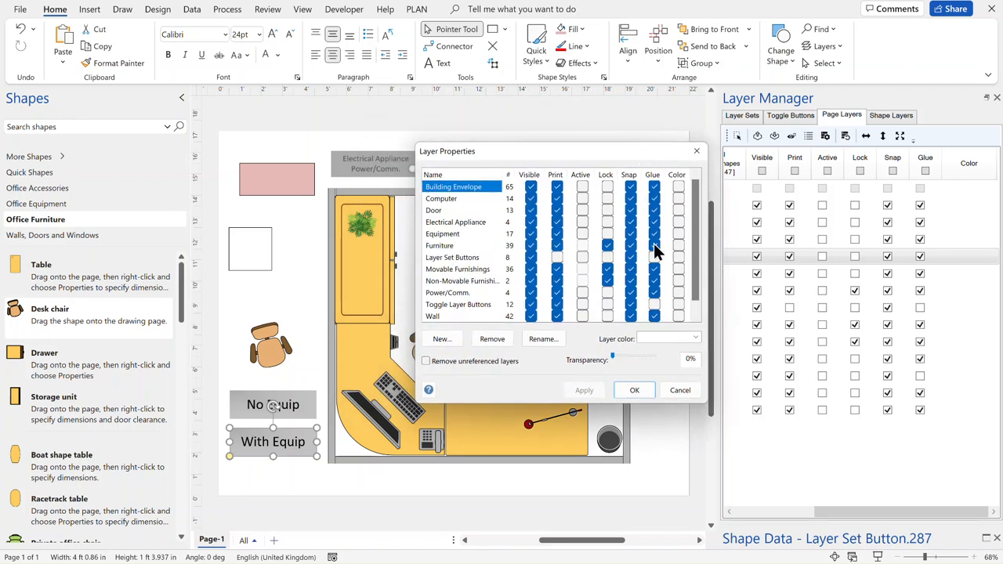
left_click(679, 246)
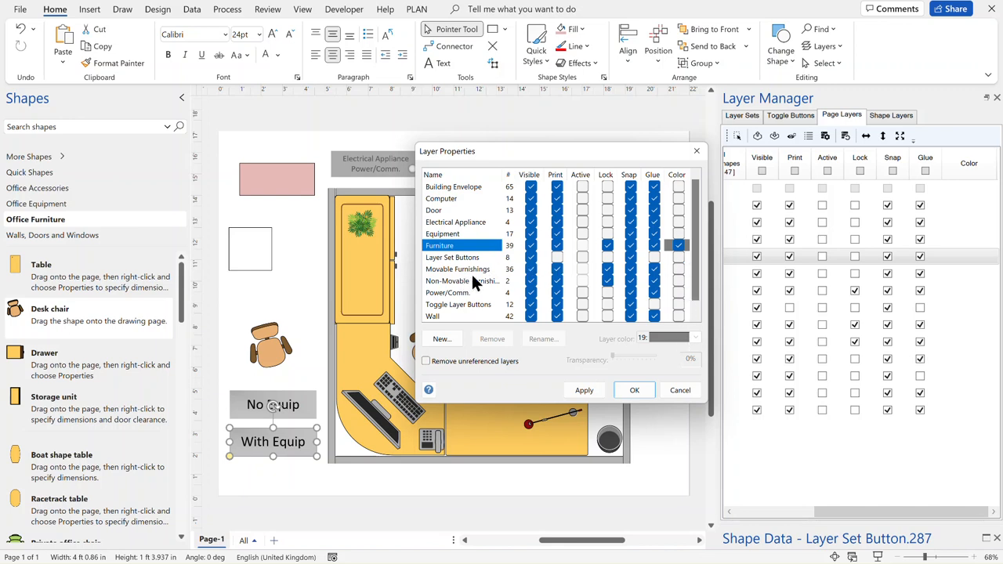
left_click(677, 269)
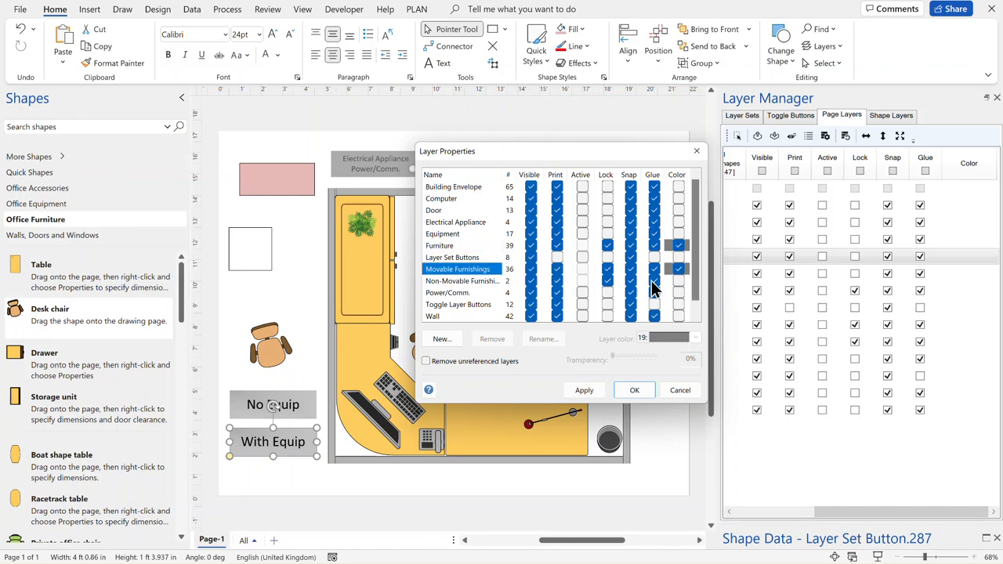
left_click(678, 280)
left_click(584, 391)
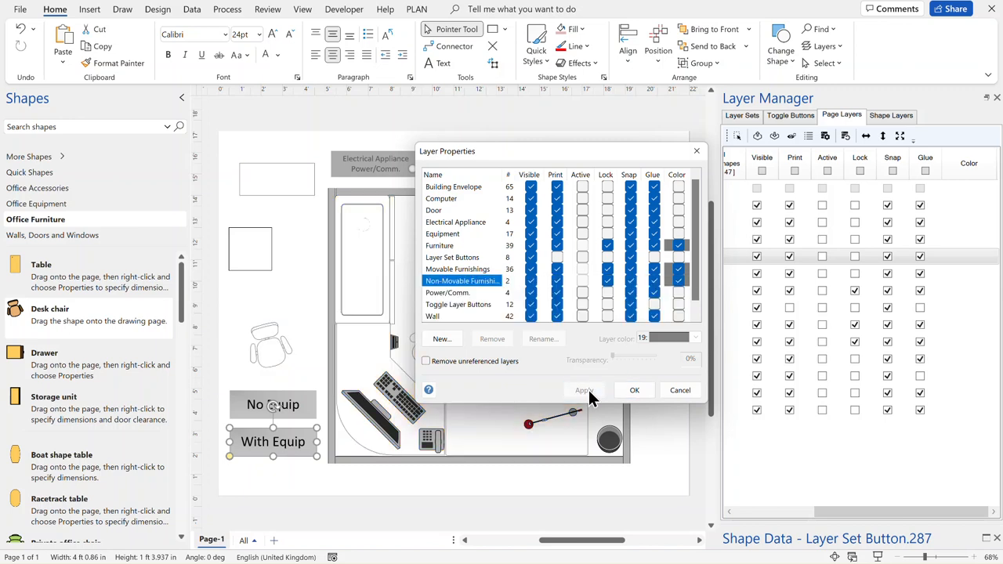
left_click(635, 392)
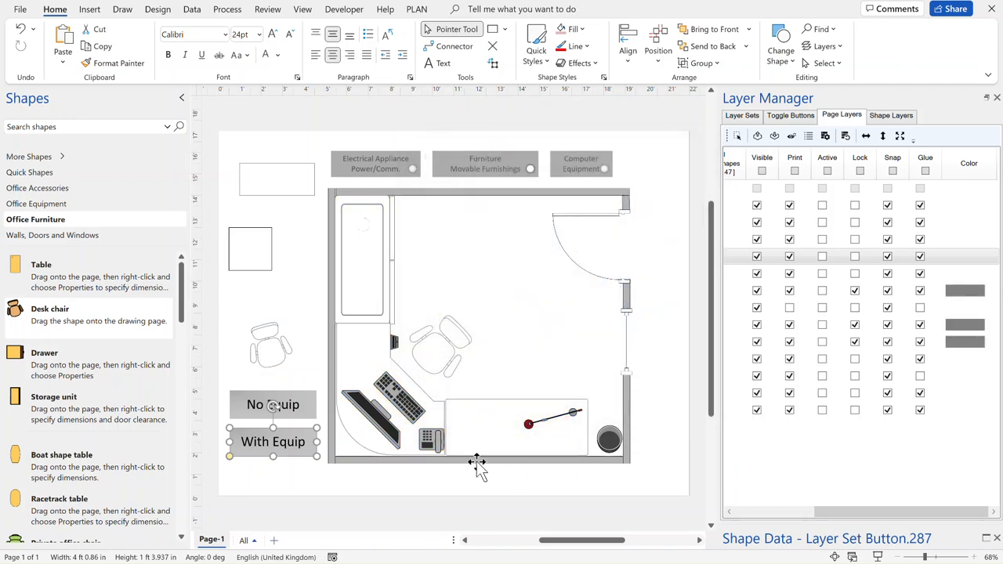
- Save the current layer settings with their layer colors to the With Equip layer set button
right_click(314, 434)
mouse_move(407, 228)
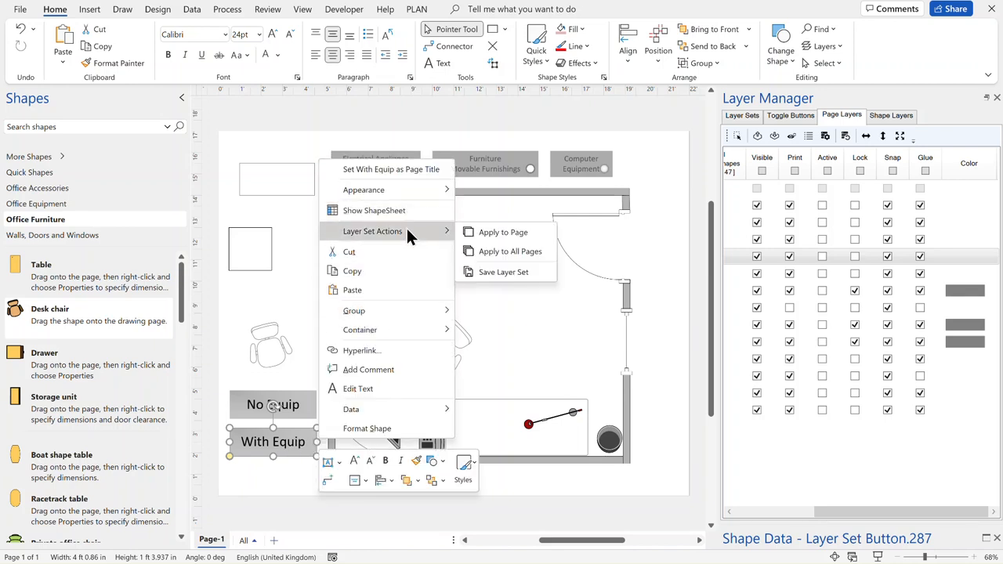
left_click(503, 273)
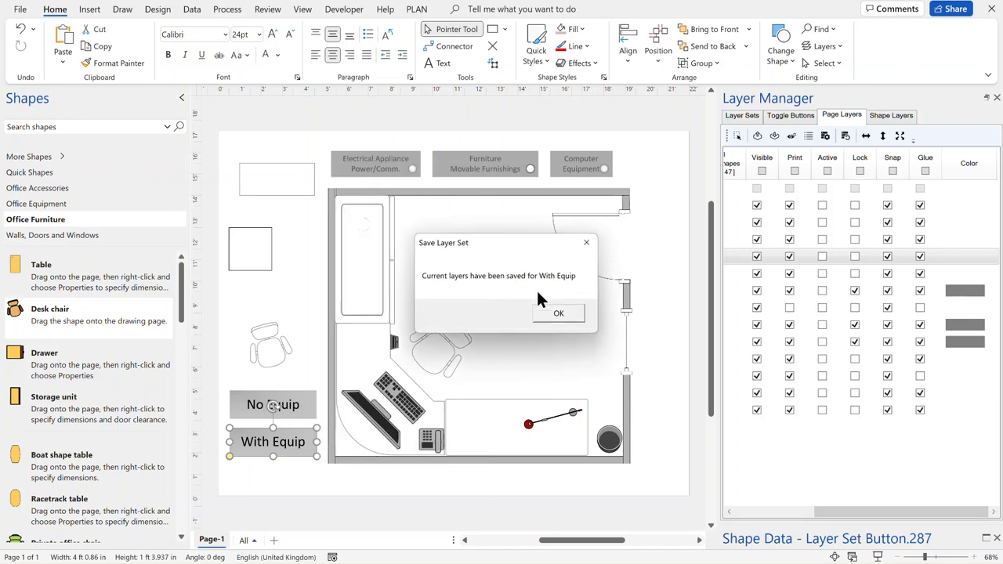
left_click(558, 313)
left_click(668, 329)
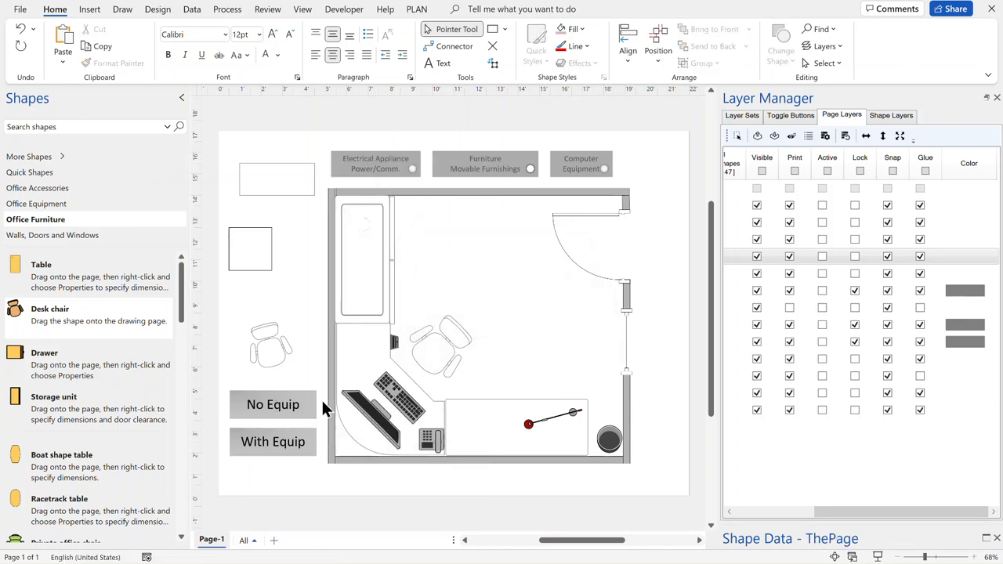
- Test the layer colors by applying the No Equip layer set and returning to With Equip
left_click(270, 403)
left_click(266, 442)
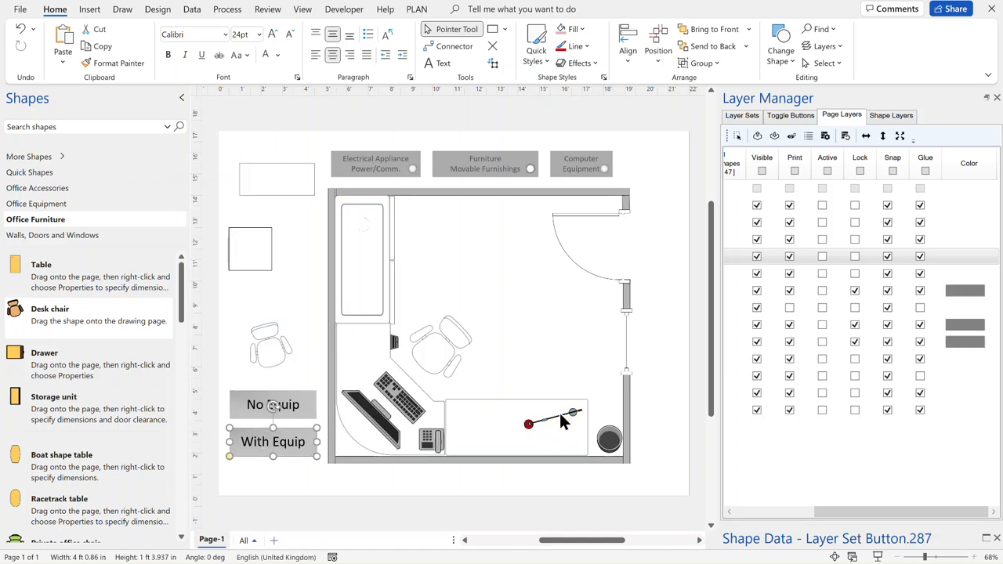
left_click(660, 345)
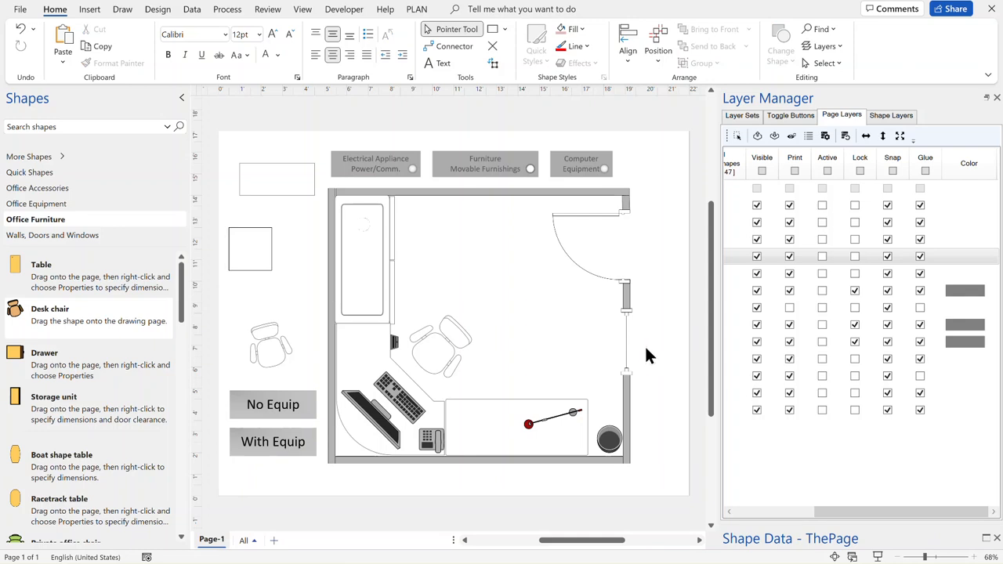